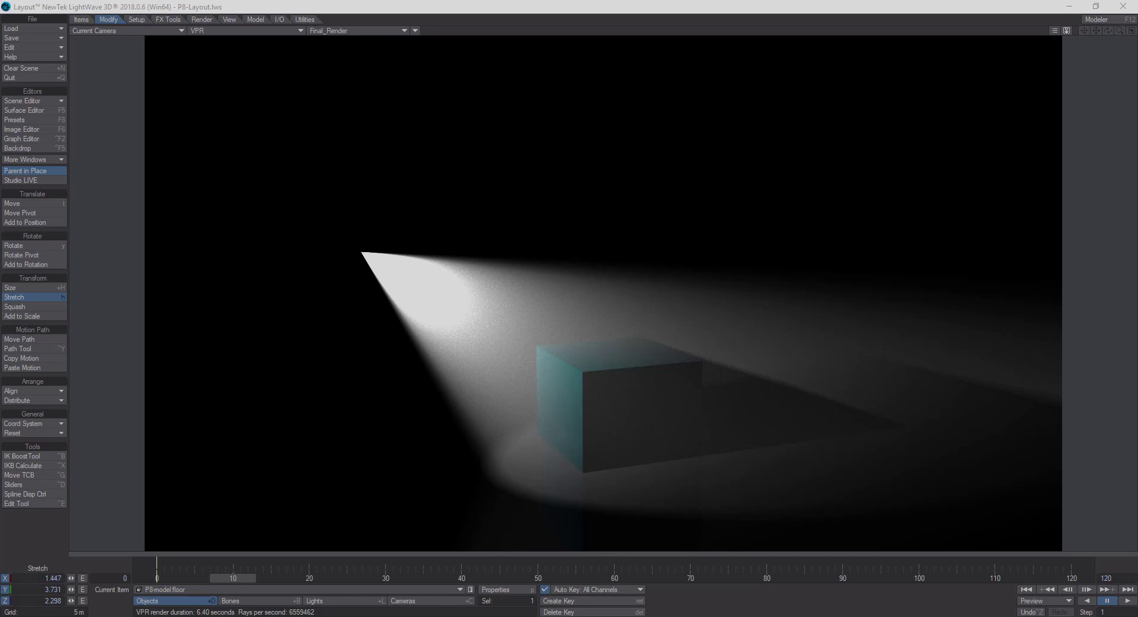
Bring up the browser's film noir image results and look through them for dramatic lighting references
{"action": "left_click_drag", "start_coordinate": [1137, 28], "coordinate": [732, 29]}
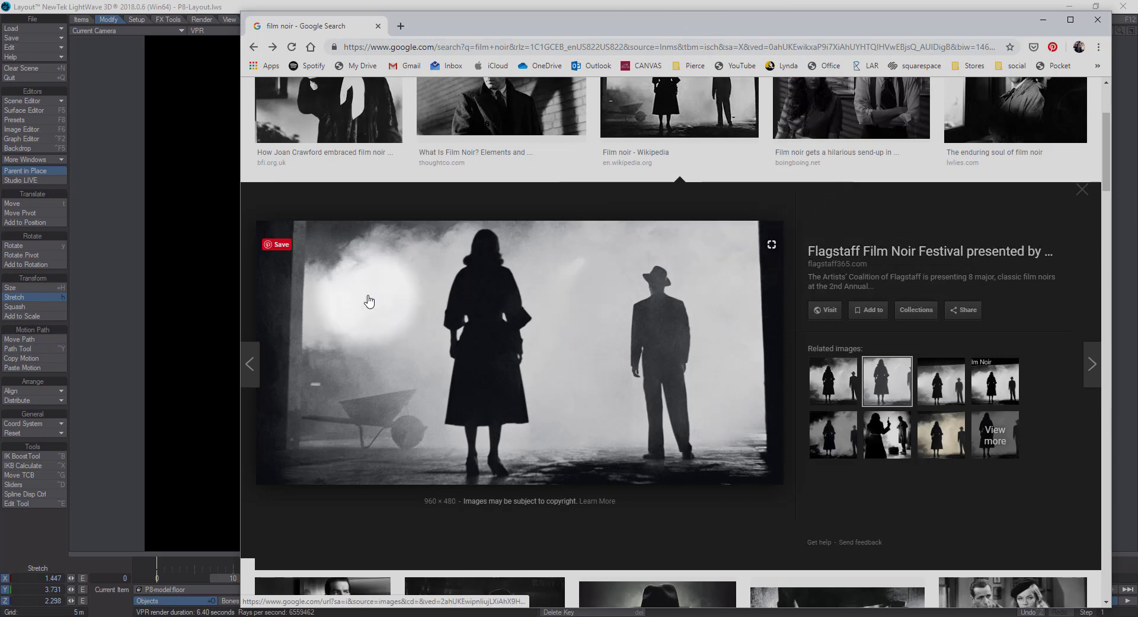
{"action": "scroll", "coordinate": [496, 261], "scroll_direction": "up", "scroll_amount": 1}
{"action": "scroll", "coordinate": [497, 261], "scroll_direction": "up", "scroll_amount": 3}
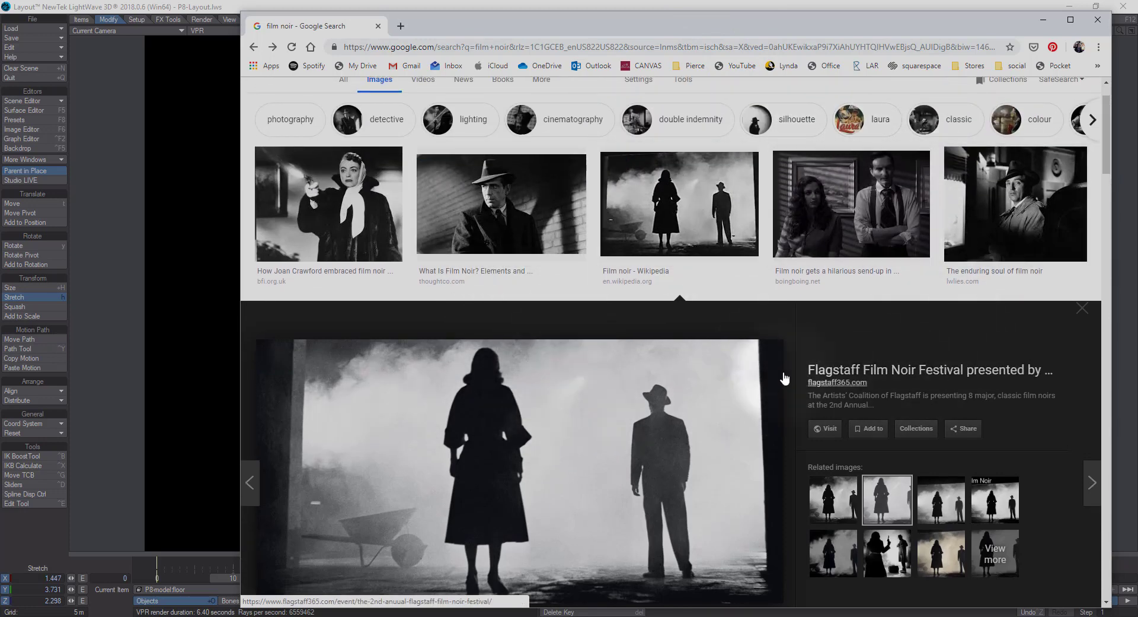
{"action": "scroll", "coordinate": [765, 361], "scroll_direction": "down", "scroll_amount": 8}
{"action": "scroll", "coordinate": [419, 409], "scroll_direction": "down", "scroll_amount": 4}
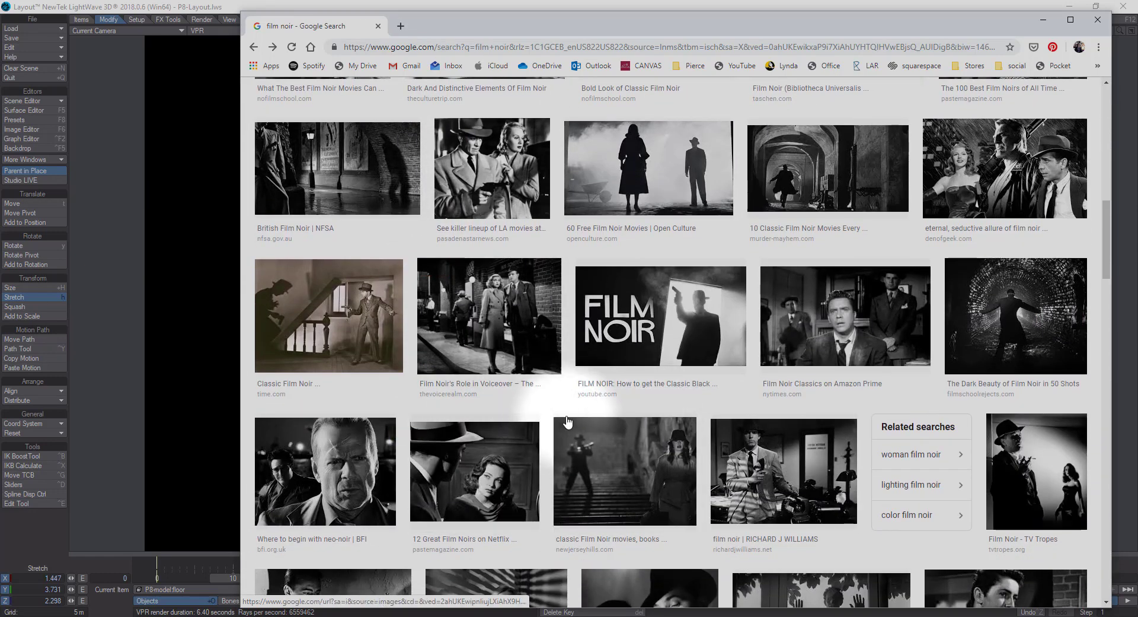
Return to LightWave Layout and change the viewport display from VPR to Textured Shaded Solid
{"action": "left_click", "coordinate": [1037, 20]}
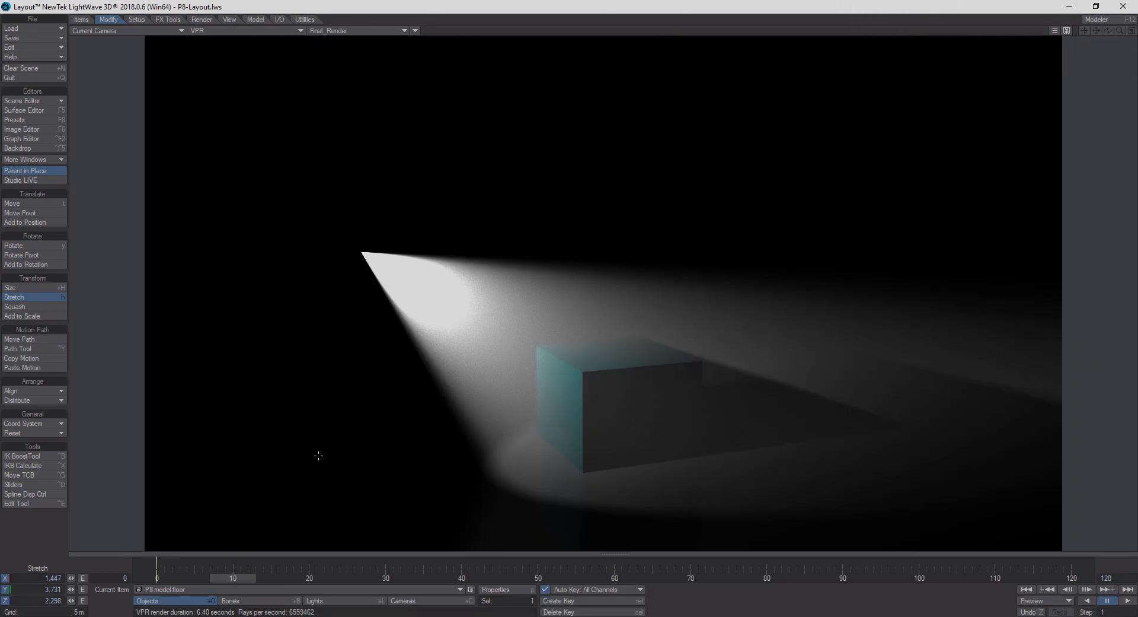
{"action": "left_click", "coordinate": [253, 31]}
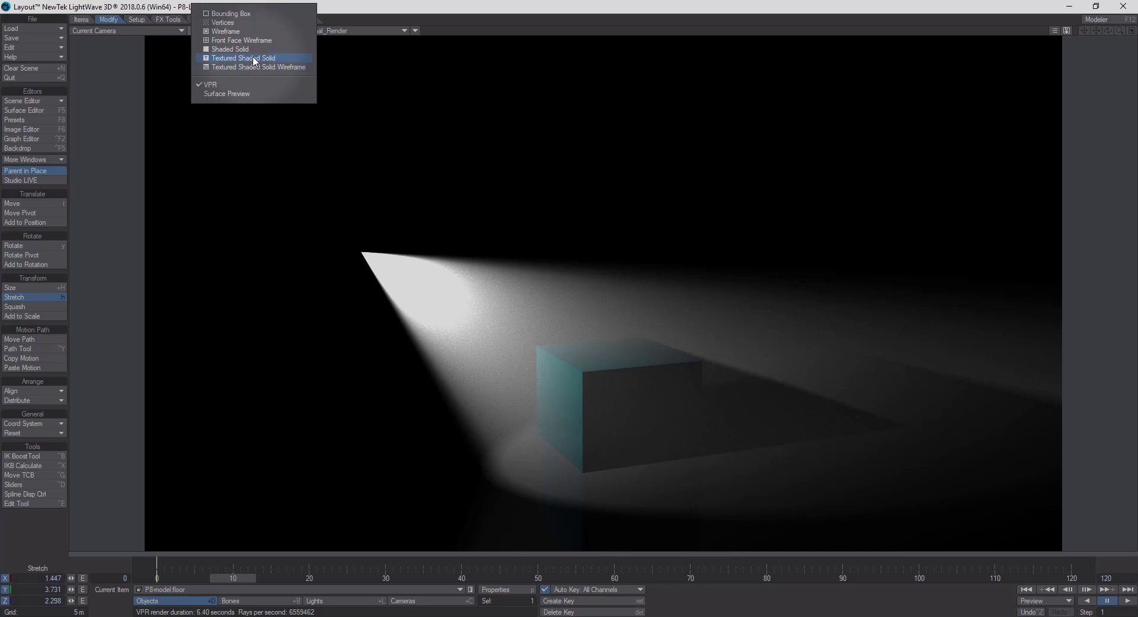
{"action": "left_click", "coordinate": [254, 58]}
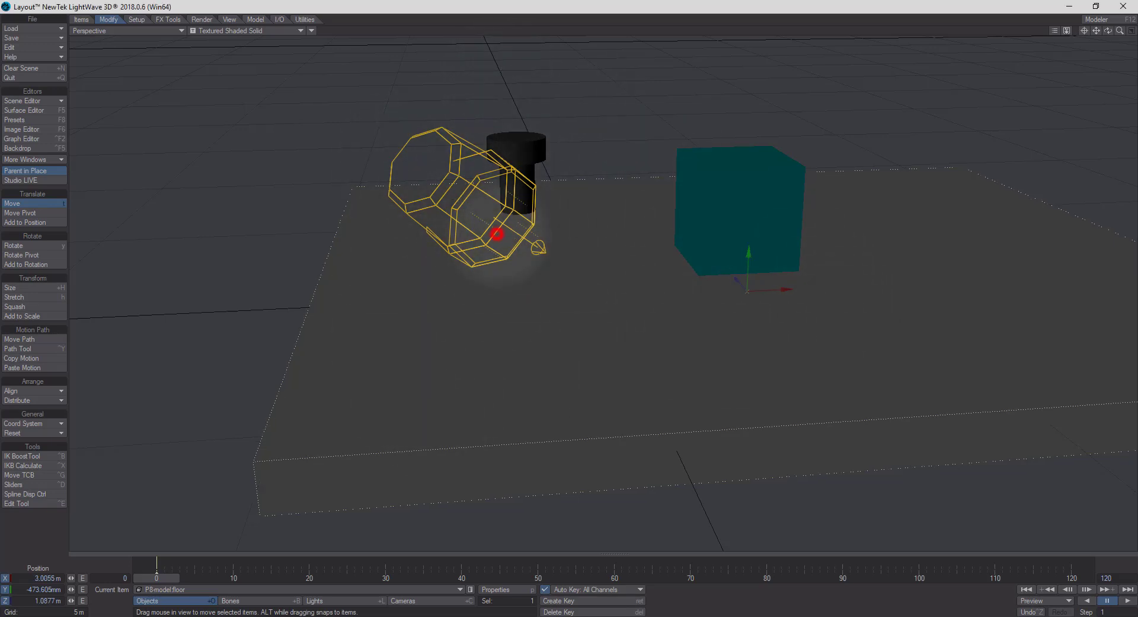
Select the light and move it clear of the flashlight, past the outer edge of the floor
{"action": "left_click", "coordinate": [452, 182]}
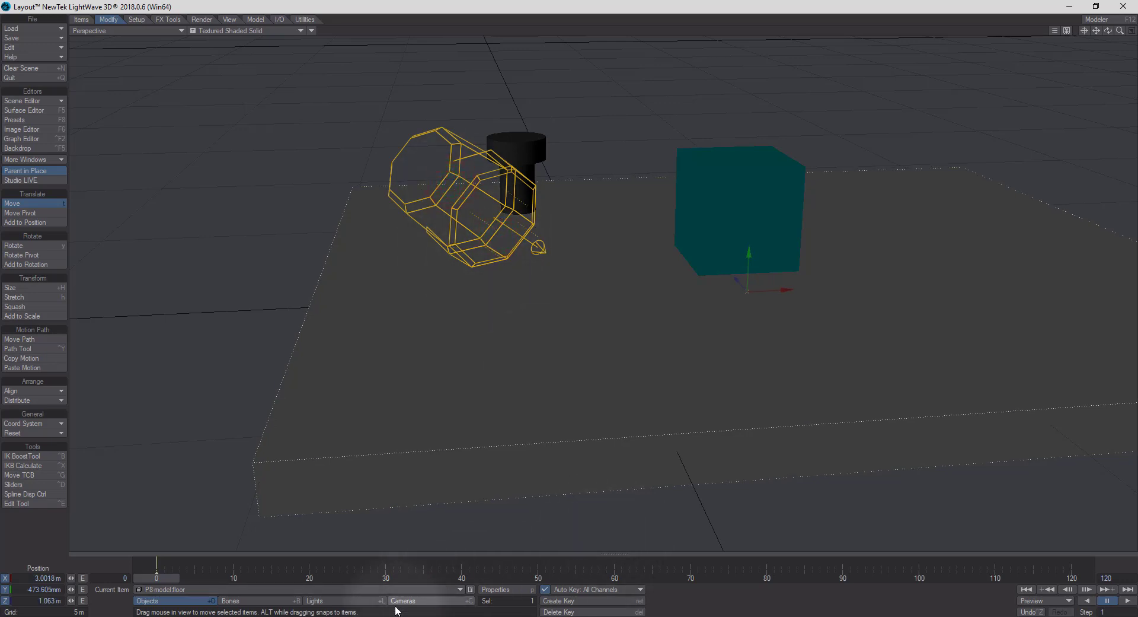
{"action": "left_click", "coordinate": [342, 600]}
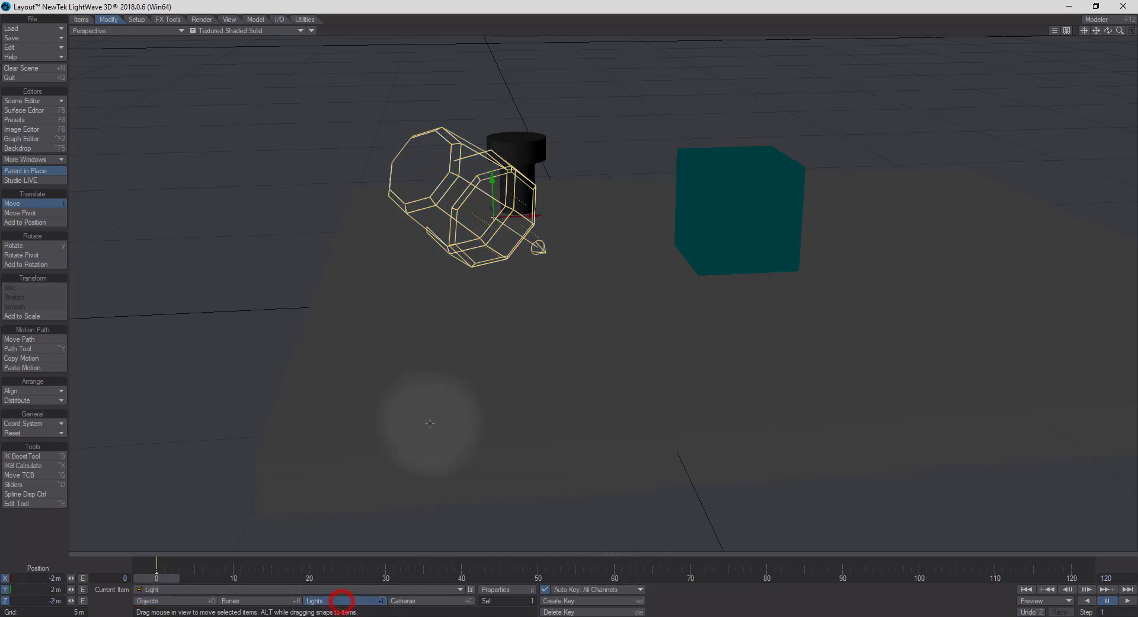
{"action": "left_click_drag", "start_coordinate": [522, 216], "coordinate": [597, 178]}
Select the flashlight object and scale it down uniformly to about 0.79
{"action": "left_click", "coordinate": [503, 159]}
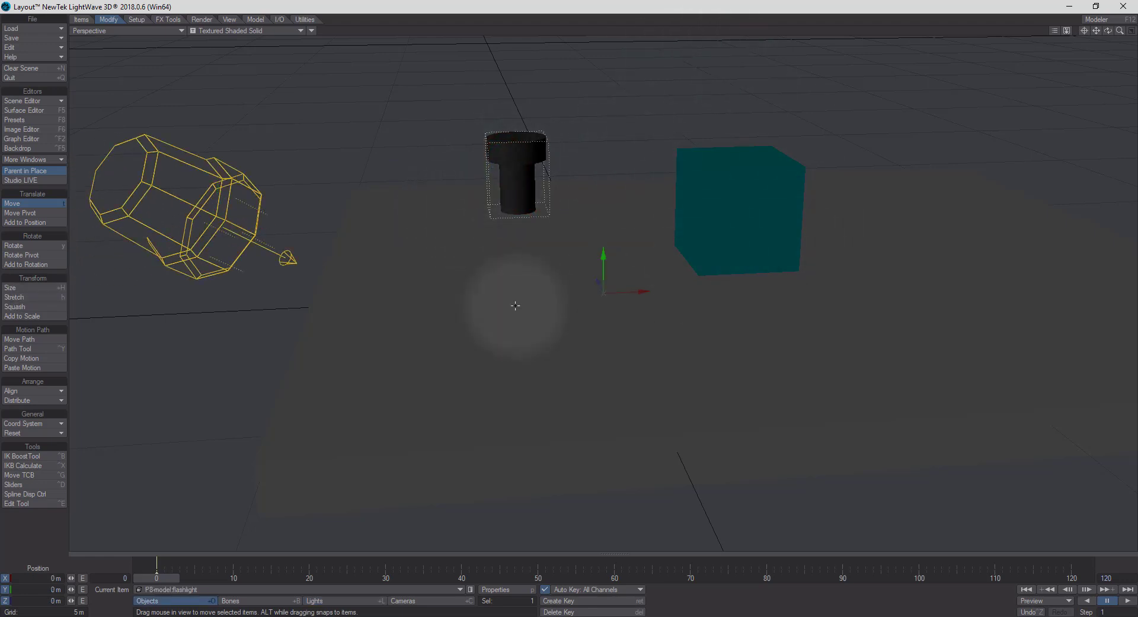
{"action": "left_click", "coordinate": [82, 20]}
{"action": "left_click", "coordinate": [100, 20]}
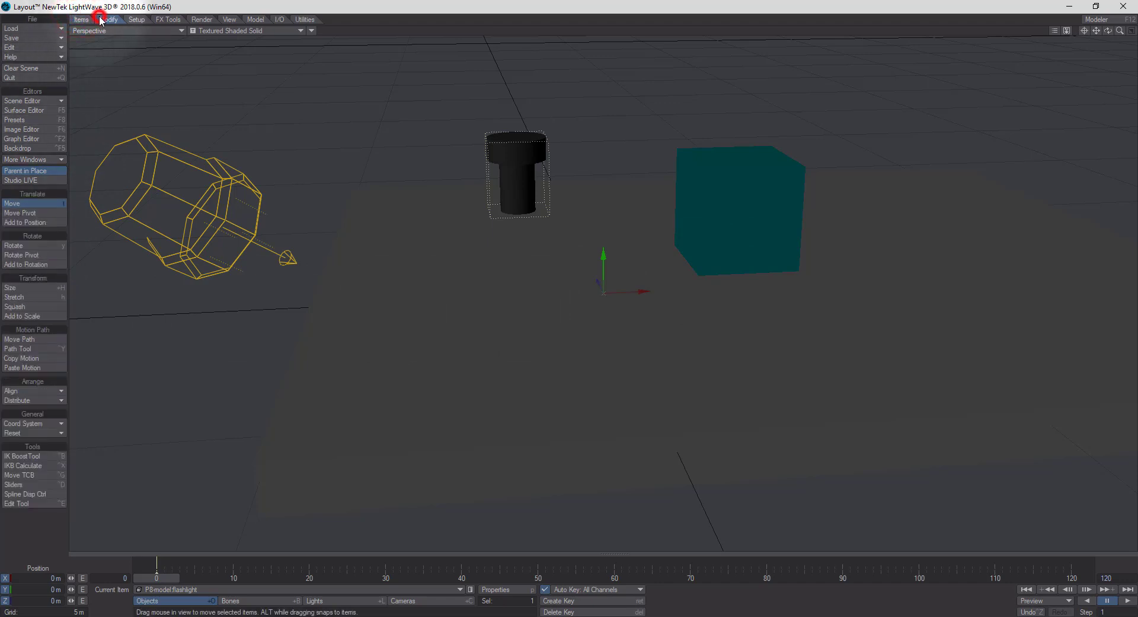
{"action": "left_click", "coordinate": [10, 288]}
{"action": "left_click_drag", "start_coordinate": [517, 173], "coordinate": [465, 179]}
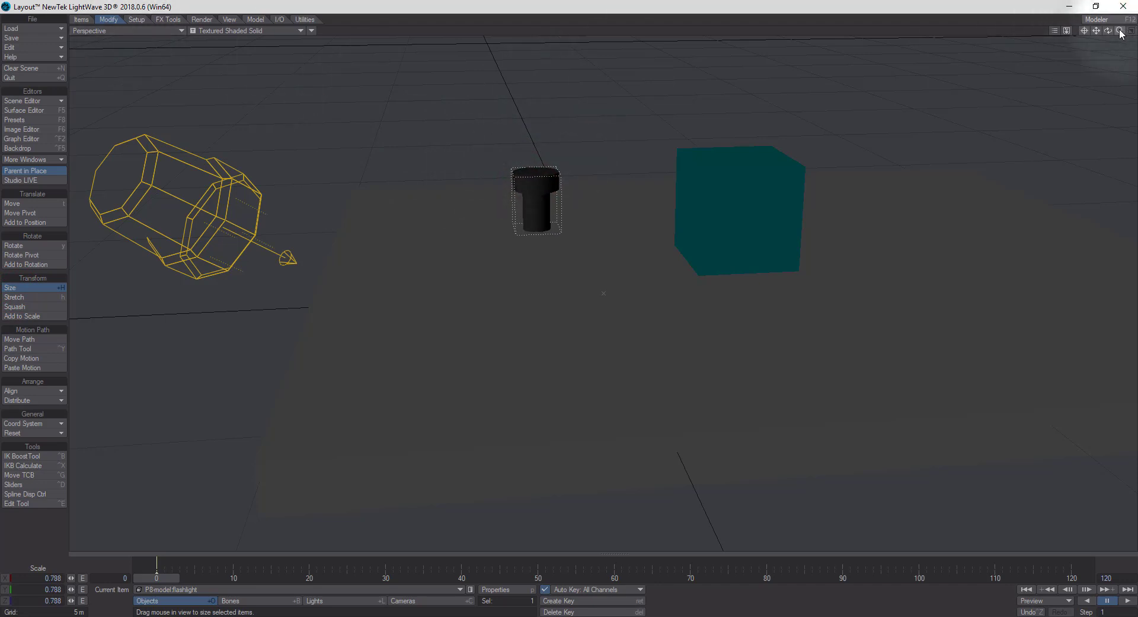
Tilt the flashlight on its bank axis so its head points downward, and move it to about X -3.9 m, Y 3.8 m
{"action": "left_click_drag", "start_coordinate": [1121, 33], "coordinate": [1062, 57]}
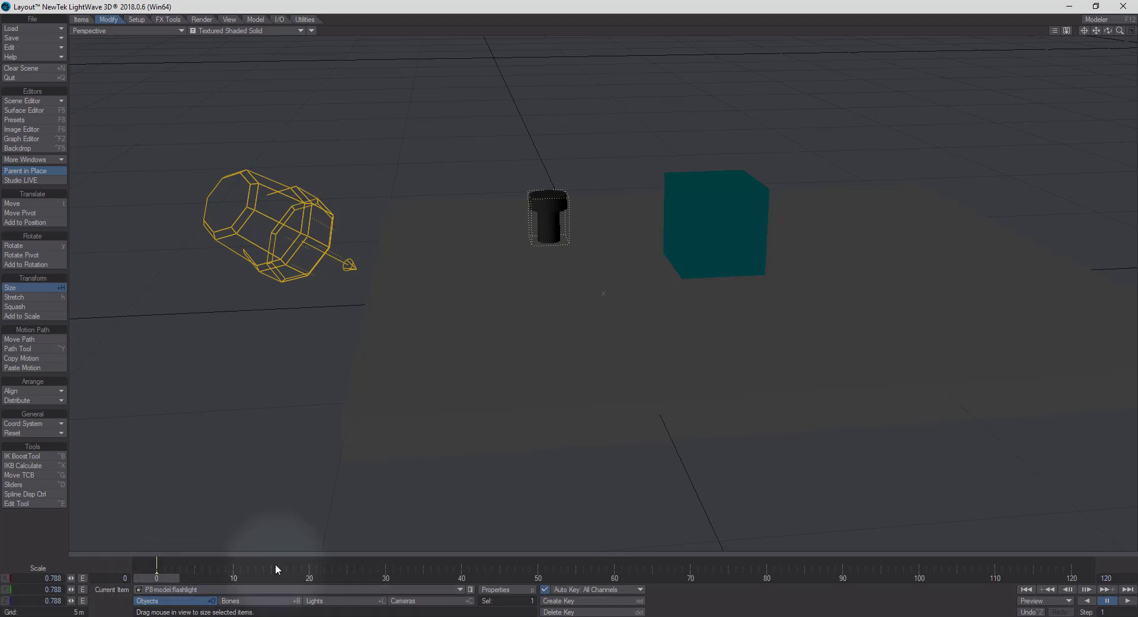
{"action": "key", "text": "t"}
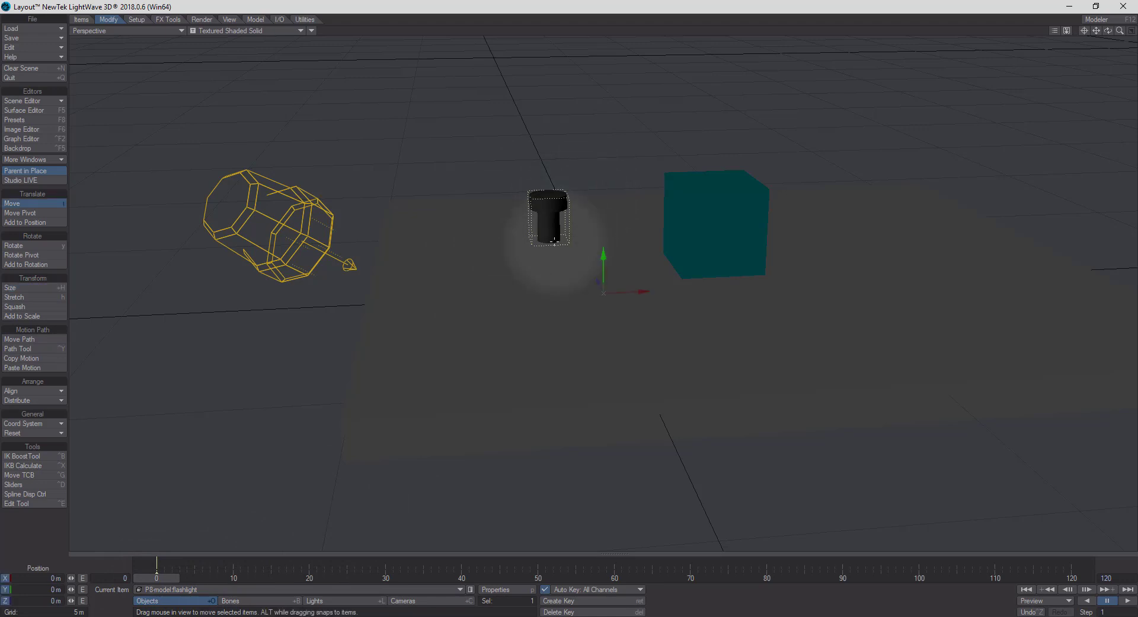
{"action": "left_click_drag", "start_coordinate": [603, 270], "coordinate": [1002, 446]}
{"action": "key", "text": "y"}
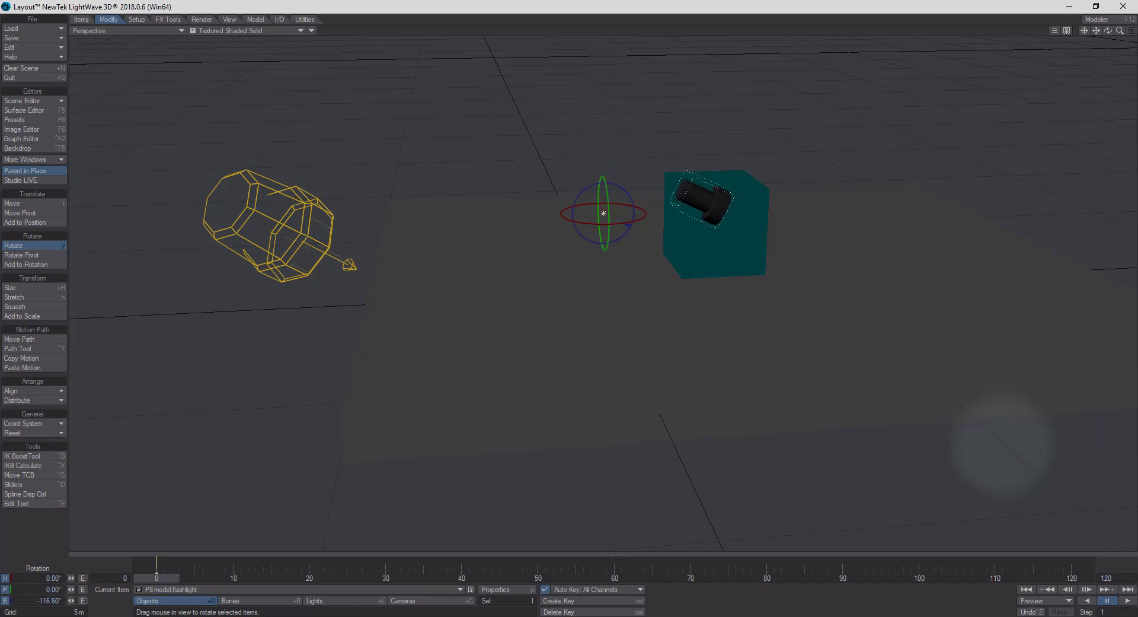
{"action": "left_click_drag", "start_coordinate": [626, 192], "coordinate": [605, 155]}
{"action": "key", "text": "t"}
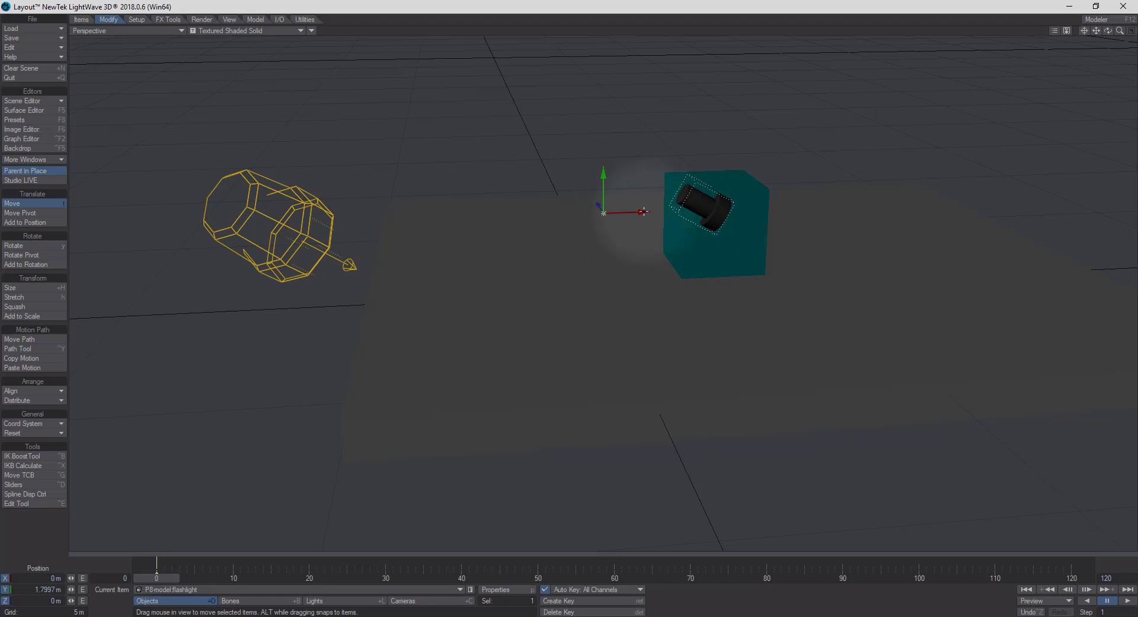
{"action": "left_click_drag", "start_coordinate": [644, 212], "coordinate": [416, 133]}
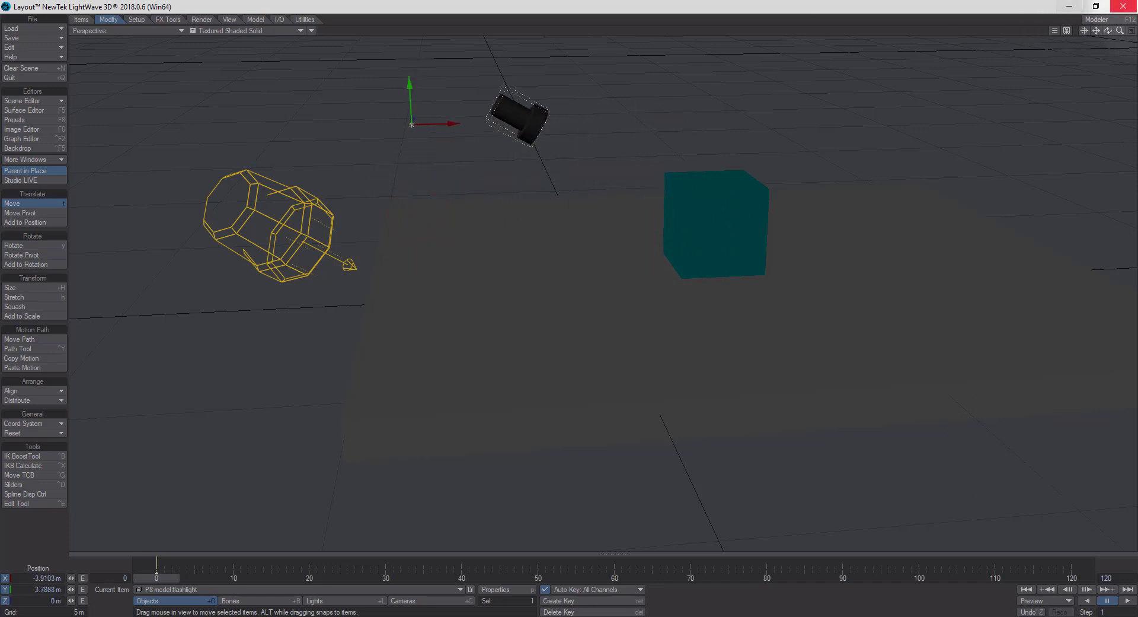
Select the light and move it up beside the flashlight, to about X -1.0 m, Y 4.0 m, Z 1.1 m
{"action": "left_click_drag", "start_coordinate": [1108, 31], "coordinate": [990, 37]}
{"action": "left_click_drag", "start_coordinate": [334, 3], "coordinate": [864, 1]}
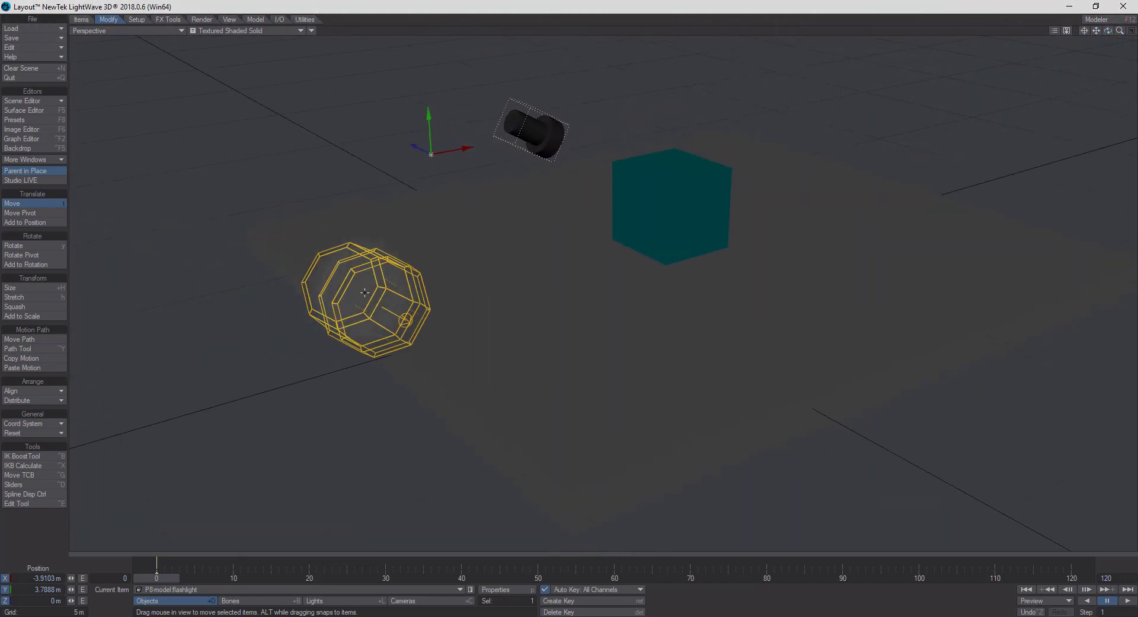
{"action": "left_click", "coordinate": [379, 302]}
{"action": "left_click_drag", "start_coordinate": [380, 306], "coordinate": [629, 218]}
{"action": "right_click_drag", "start_coordinate": [629, 221], "coordinate": [629, 118]}
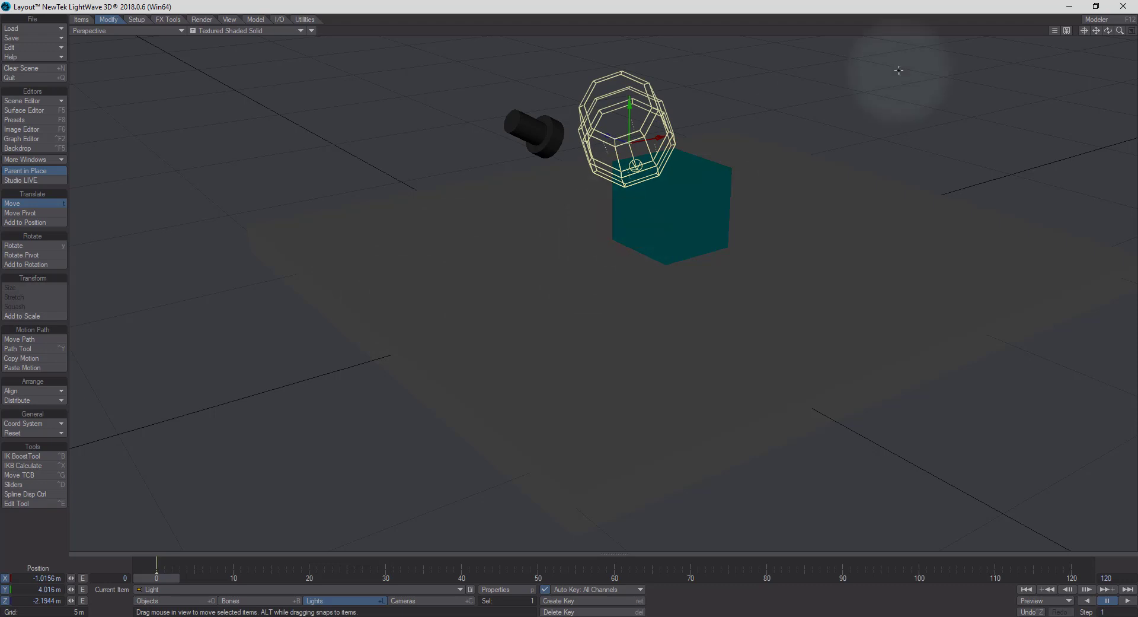
{"action": "left_click_drag", "start_coordinate": [1108, 30], "coordinate": [720, 35]}
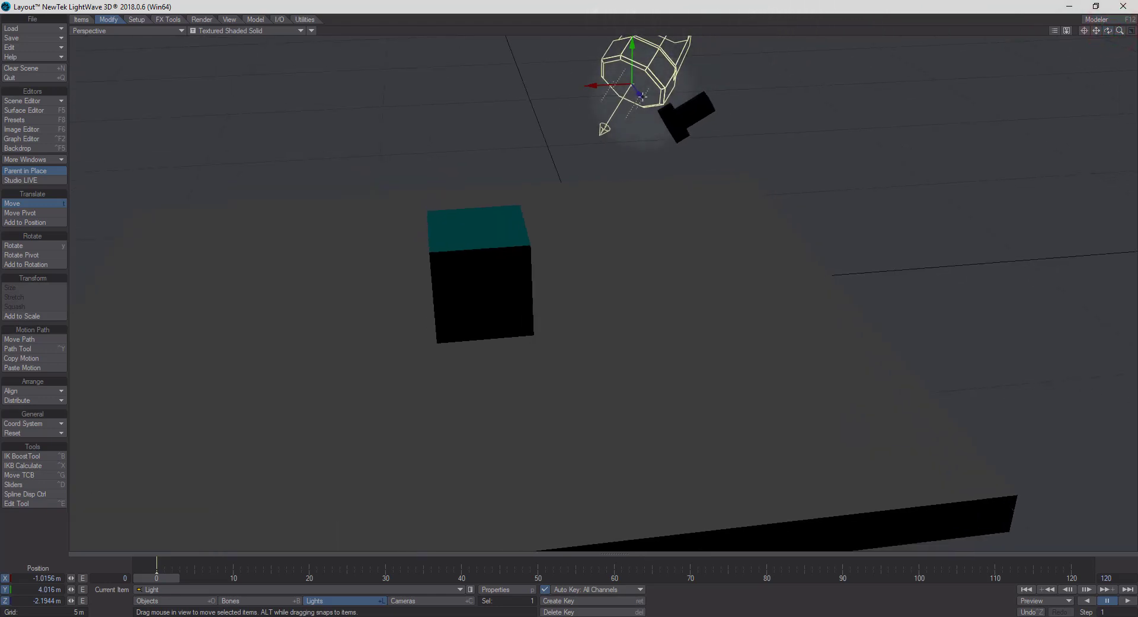
{"action": "left_click_drag", "start_coordinate": [638, 93], "coordinate": [673, 140]}
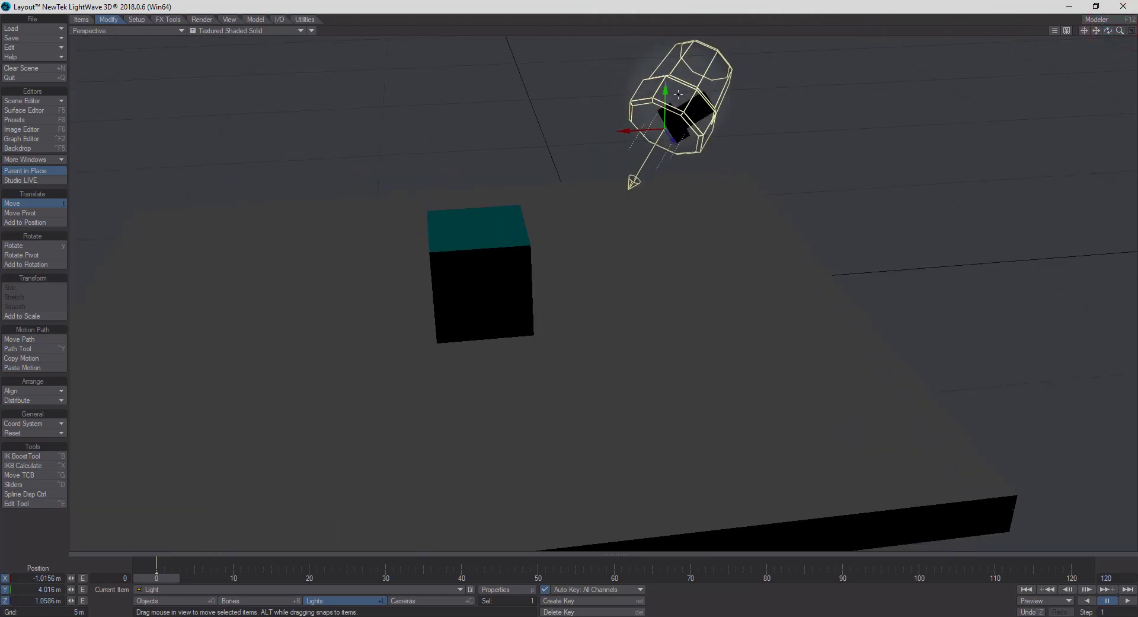
Rotate the light's heading to about 95° and shift it to about Z -176 mm, in line with the flashlight
{"action": "key", "text": "y"}
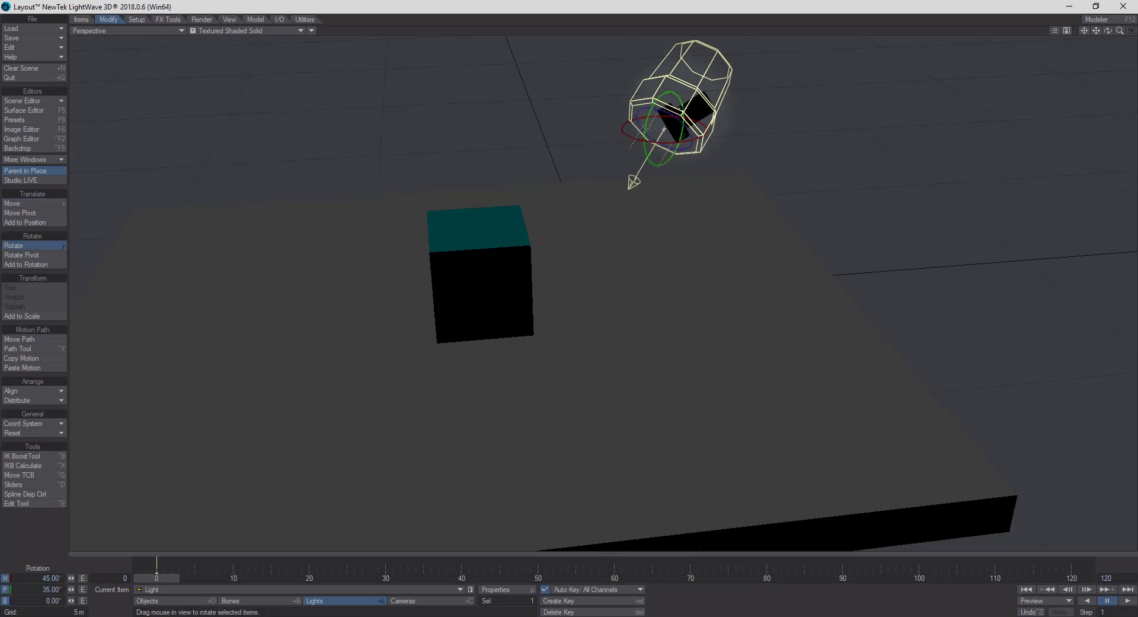
{"action": "left_click_drag", "start_coordinate": [674, 143], "coordinate": [608, 145]}
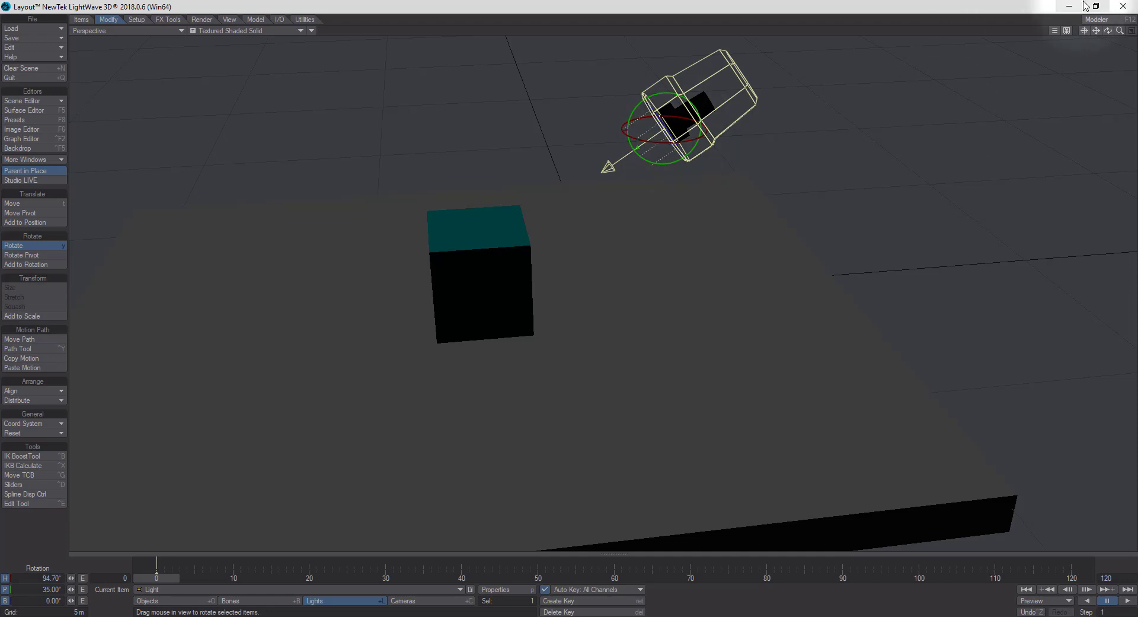
{"action": "left_click_drag", "start_coordinate": [1108, 31], "coordinate": [1044, 33]}
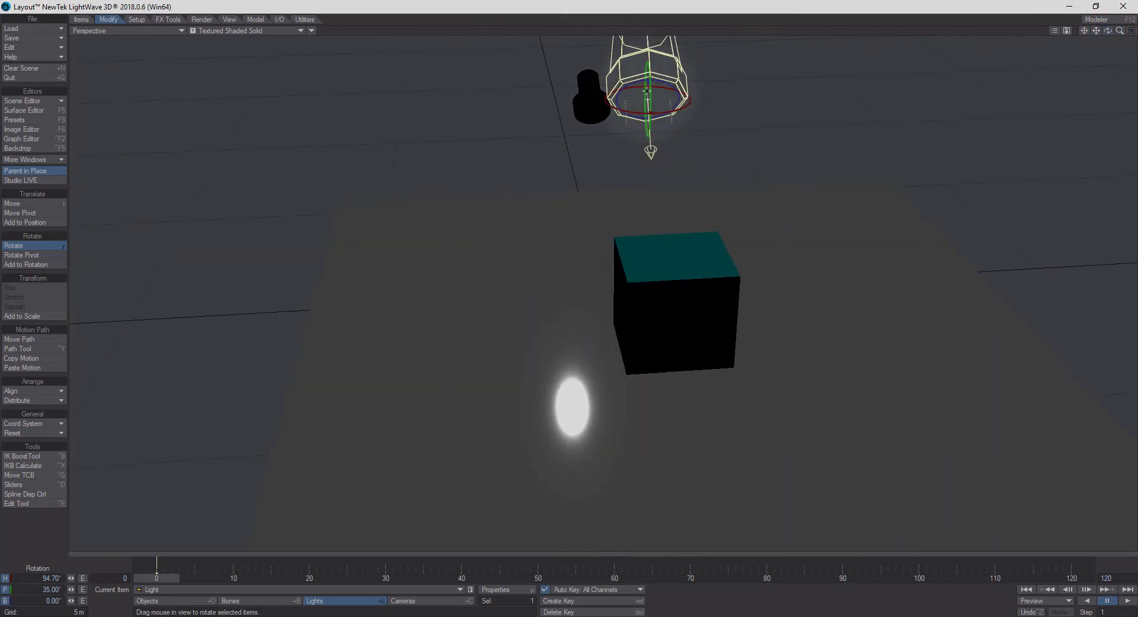
{"action": "key", "text": "t"}
{"action": "left_click_drag", "start_coordinate": [664, 98], "coordinate": [665, 101]}
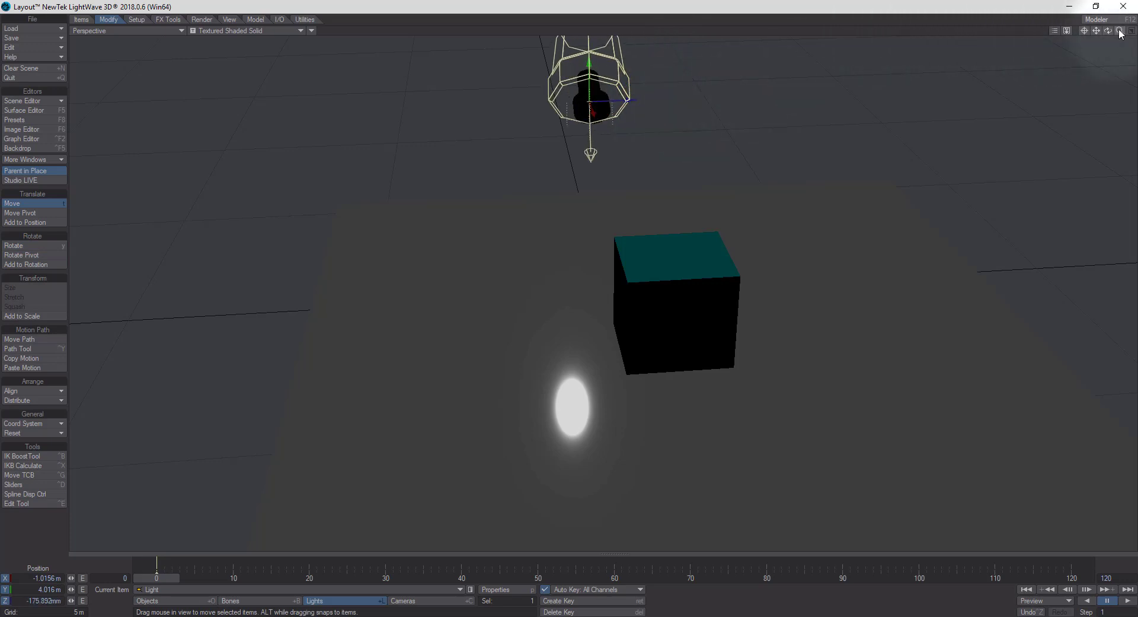
Fine-tune the light's position just in front of the flashlight's lens, at about X -802 mm, Y 3.66 m
{"action": "left_click_drag", "start_coordinate": [1120, 31], "coordinate": [1079, 46]}
{"action": "left_click_drag", "start_coordinate": [830, 18], "coordinate": [988, 143]}
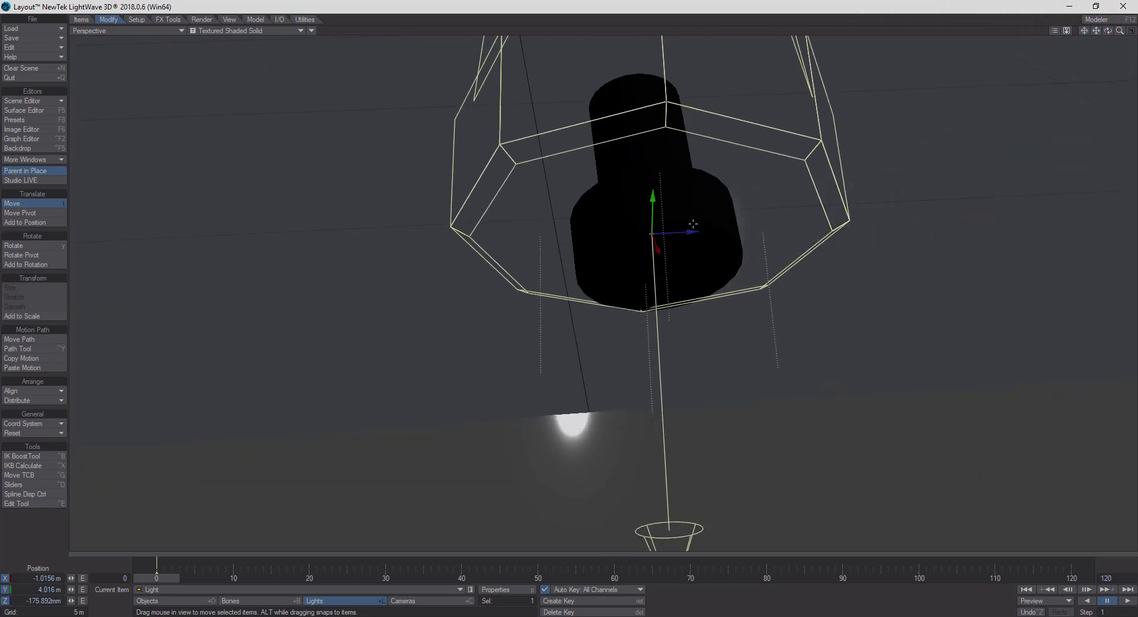
{"action": "mouse_move", "coordinate": [656, 224]}
{"action": "left_mouse_down"}
{"action": "mouse_move", "coordinate": [666, 136]}
{"action": "mouse_move", "coordinate": [652, 223]}
{"action": "left_mouse_up"}
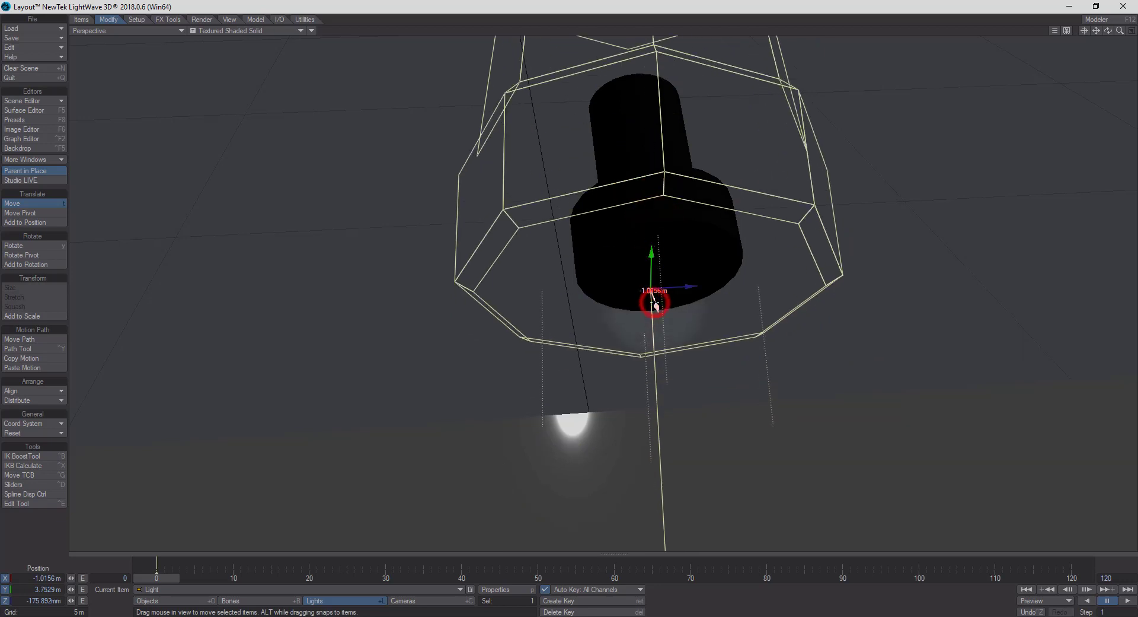
{"action": "left_click_drag", "start_coordinate": [655, 304], "coordinate": [635, 243]}
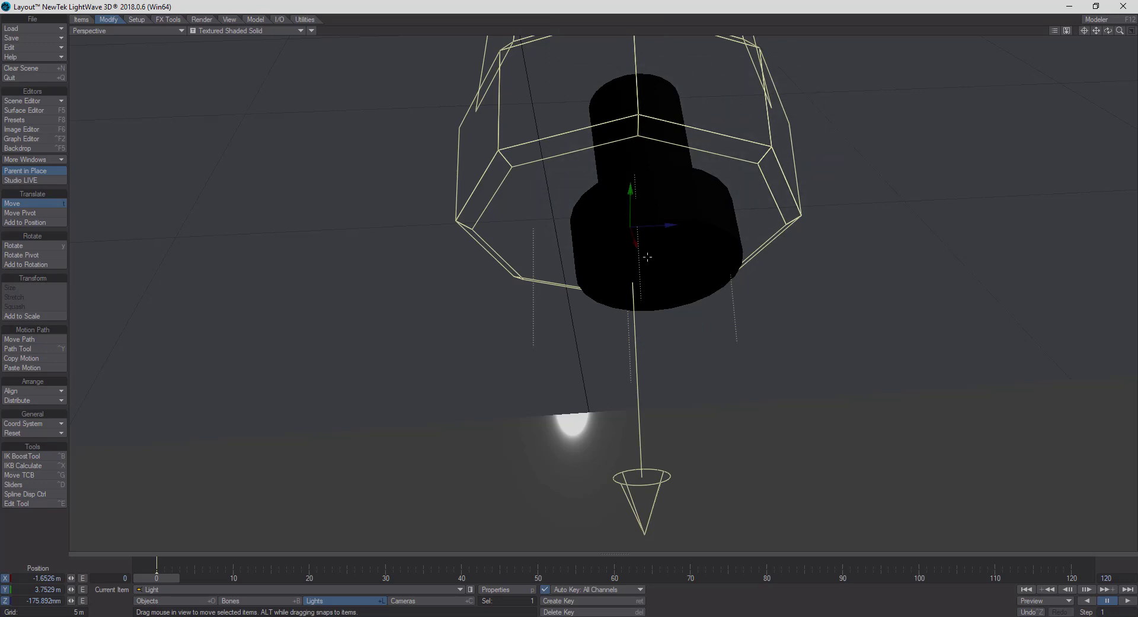
{"action": "left_click_drag", "start_coordinate": [634, 244], "coordinate": [664, 331]}
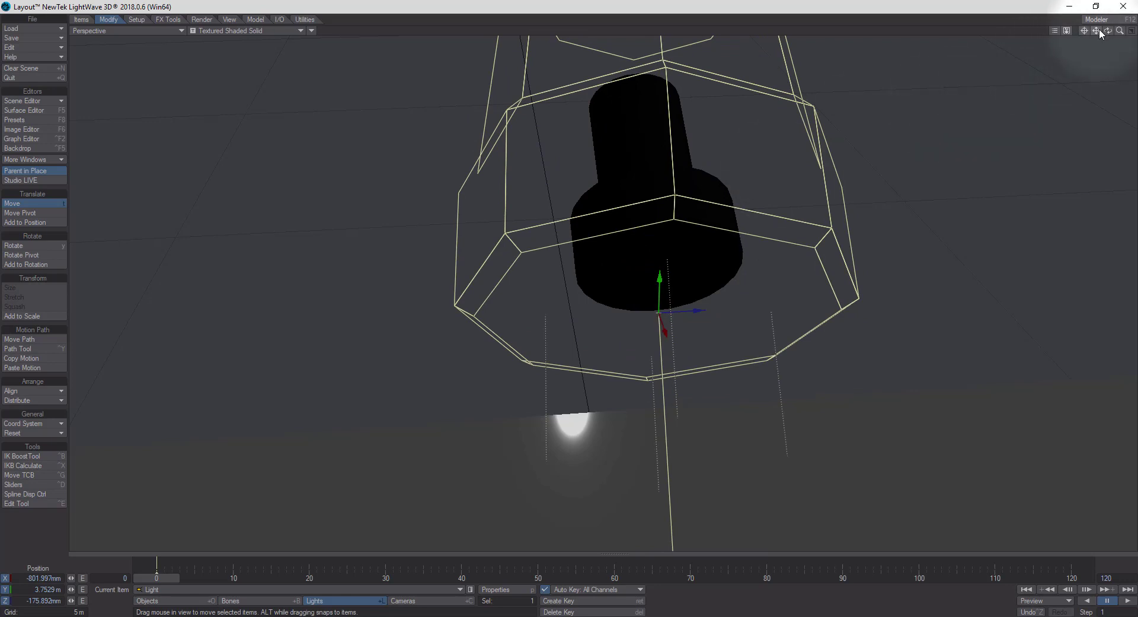
{"action": "left_click_drag", "start_coordinate": [1110, 34], "coordinate": [1027, 131]}
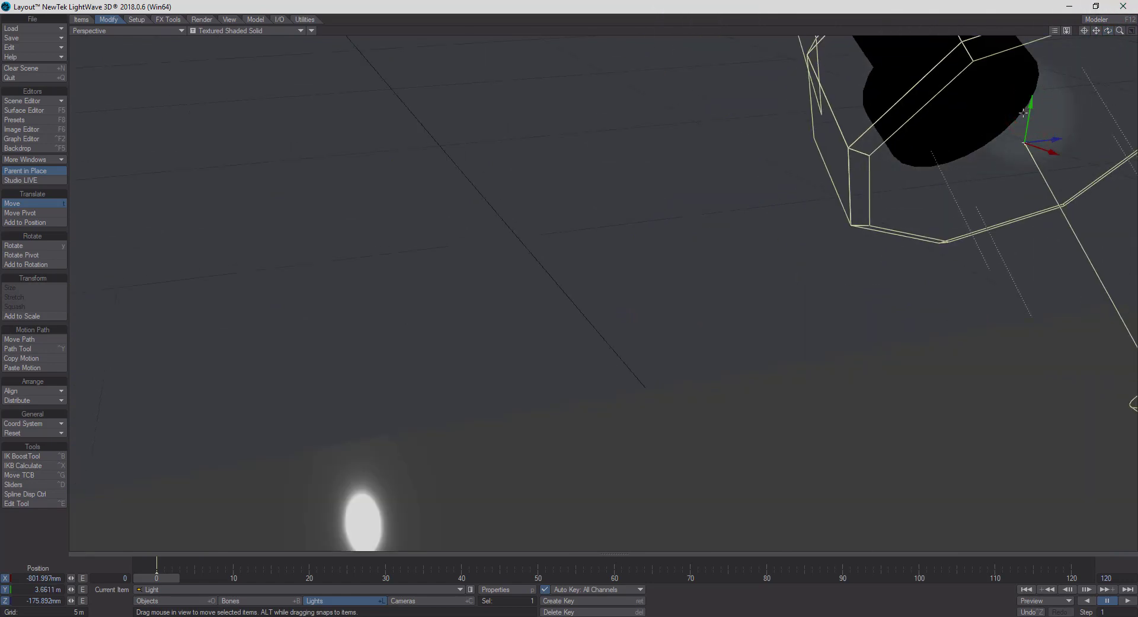
{"action": "left_click_drag", "start_coordinate": [1118, 37], "coordinate": [1119, 38]}
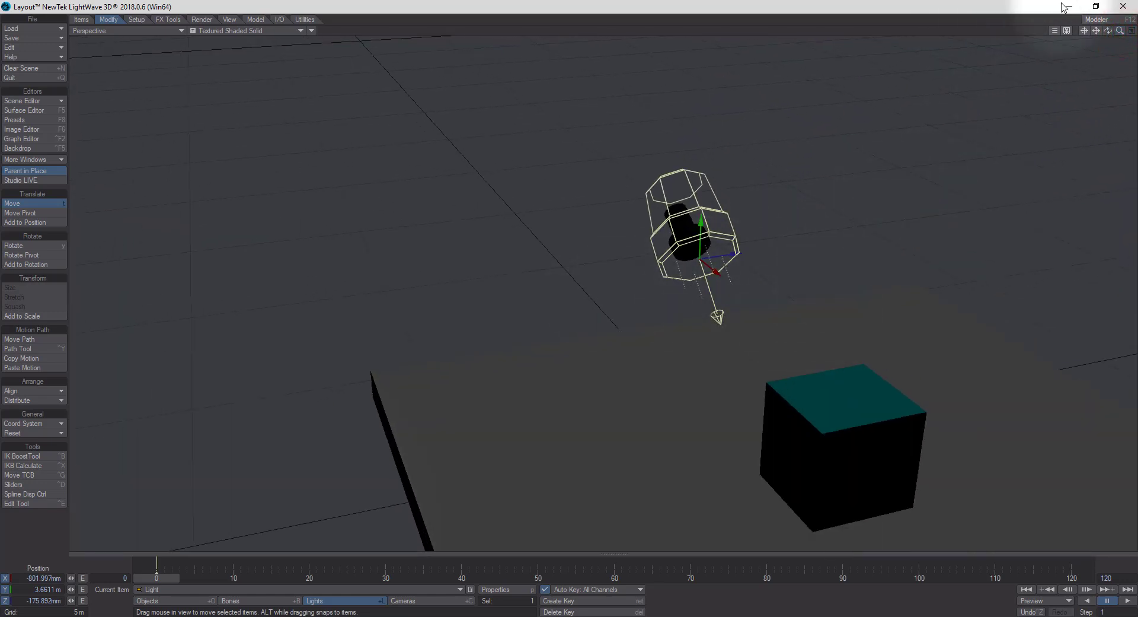
{"action": "left_click_drag", "start_coordinate": [1108, 31], "coordinate": [1102, 28]}
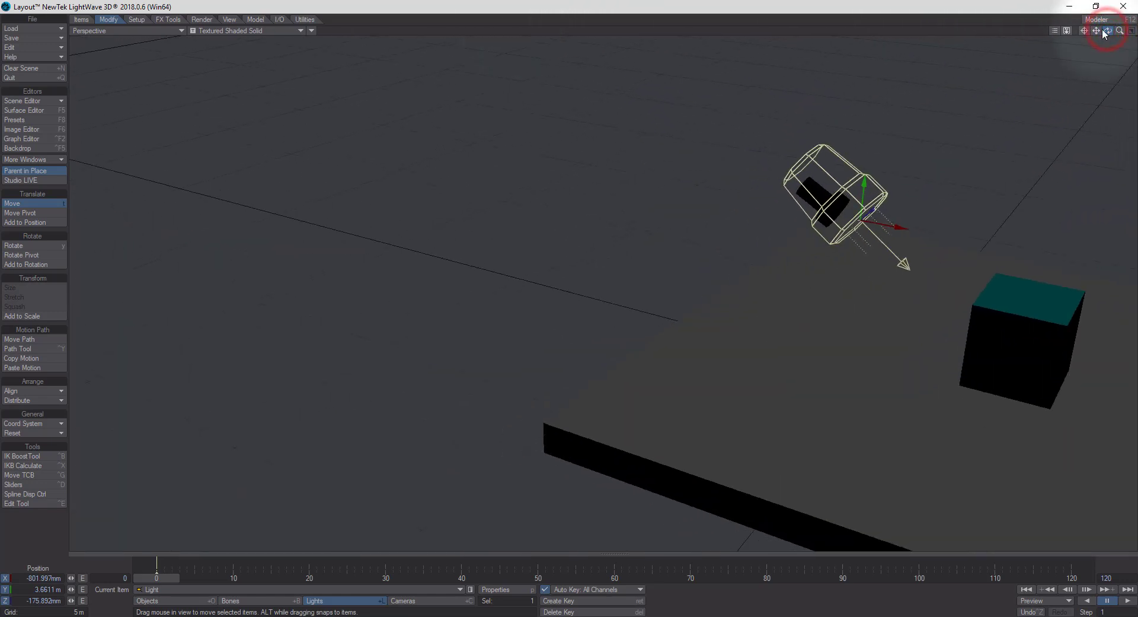
Switch the viewport to the current camera's view and open the properties of the camera
{"action": "left_click", "coordinate": [129, 31]}
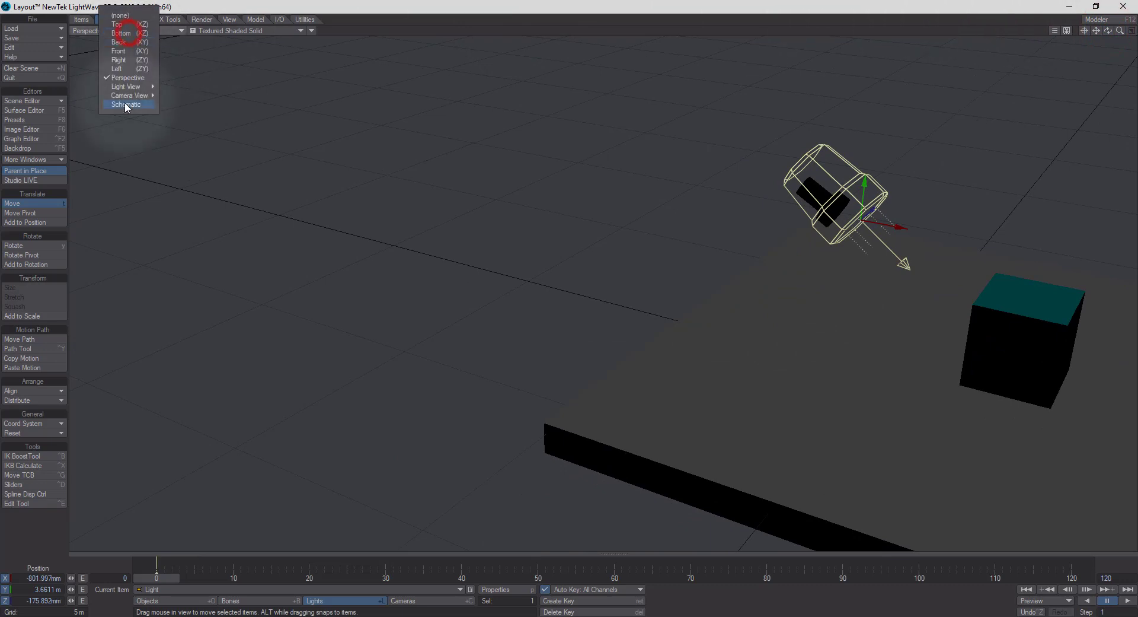
{"action": "mouse_move", "coordinate": [126, 96]}
{"action": "left_click", "coordinate": [187, 96]}
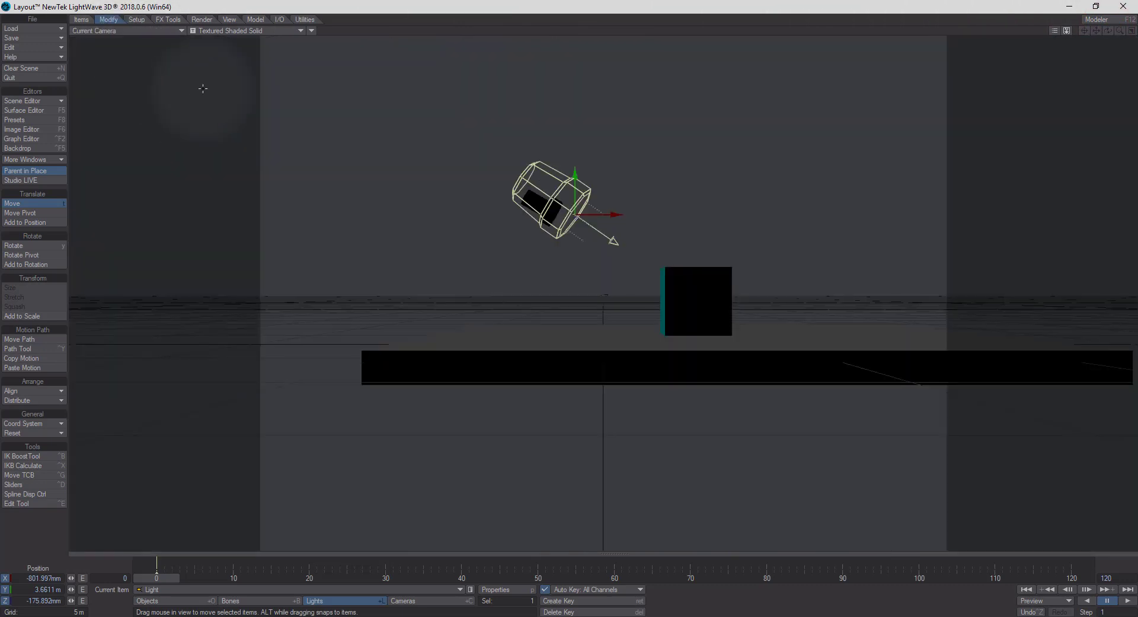
{"action": "left_click", "coordinate": [428, 600]}
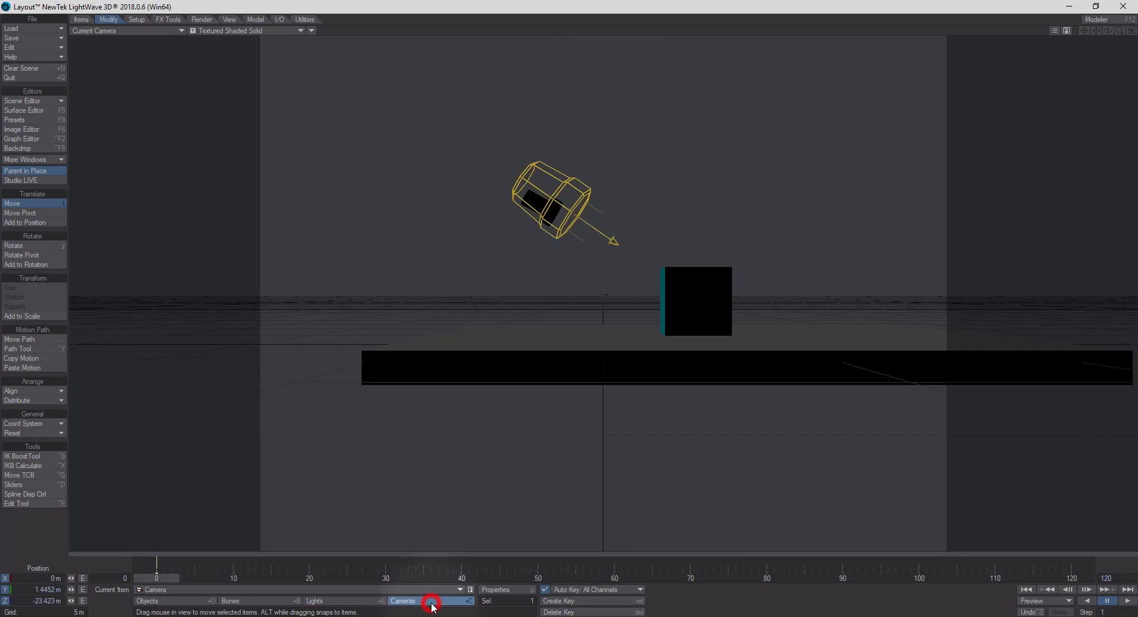
{"action": "left_click", "coordinate": [496, 589]}
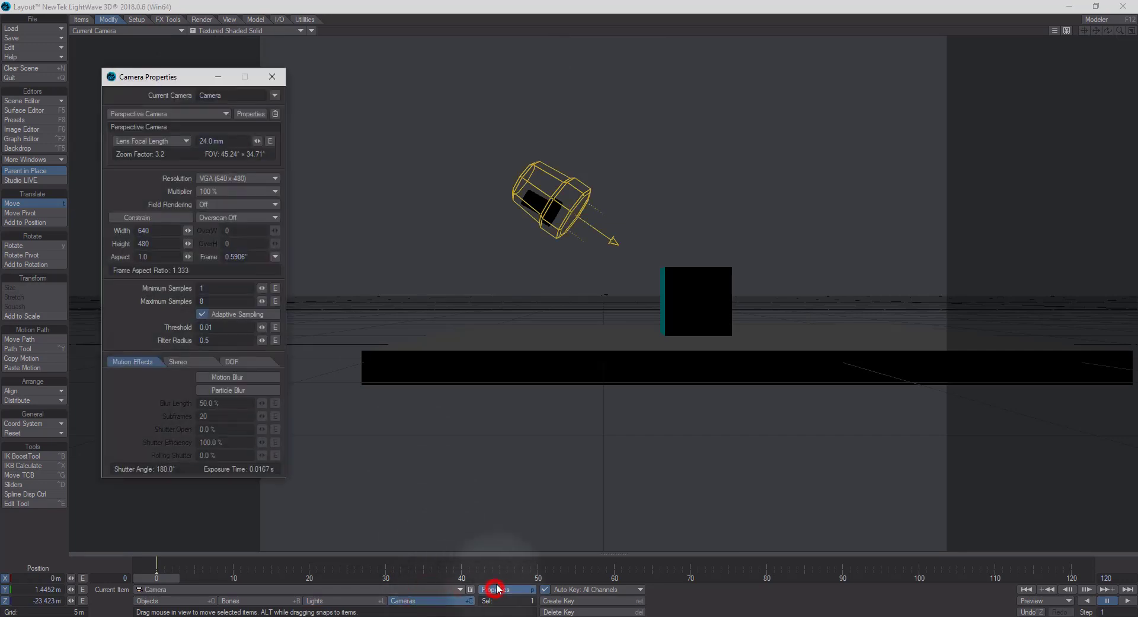
Set the camera's resolution to HDTV (1920 x 1080) and close its properties
{"action": "left_click", "coordinate": [242, 178]}
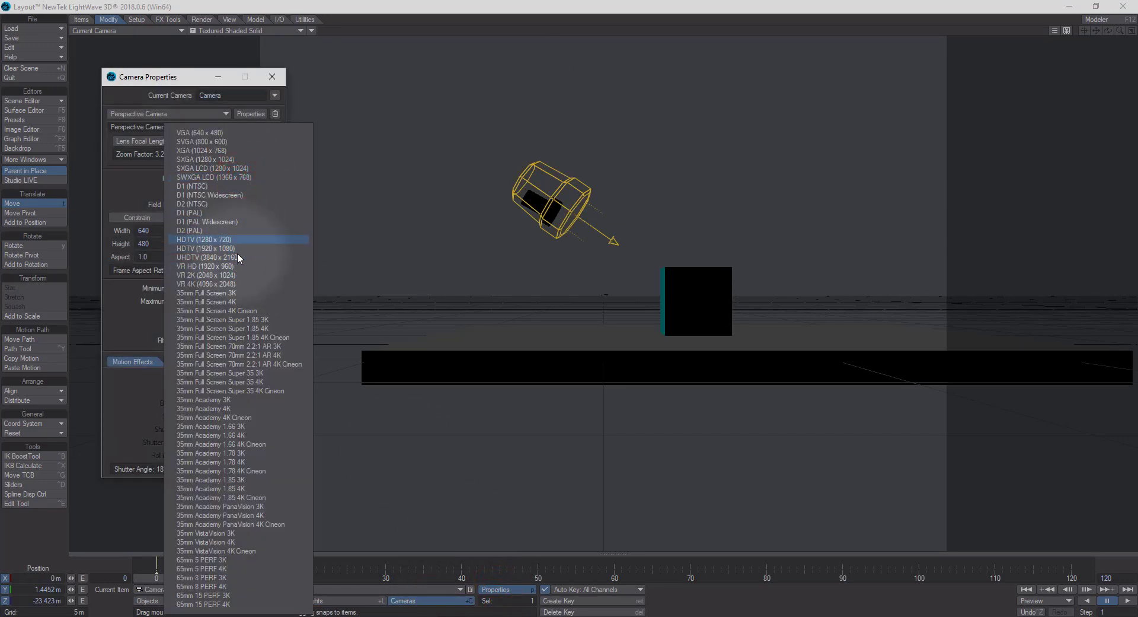
{"action": "left_click", "coordinate": [236, 248]}
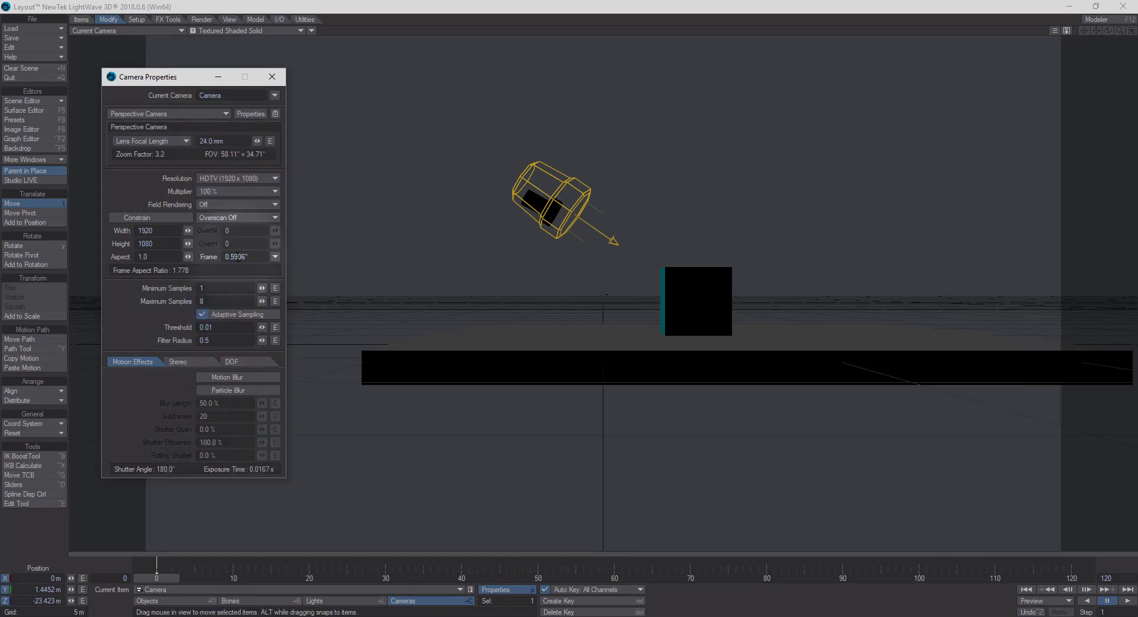
{"action": "left_click", "coordinate": [272, 77]}
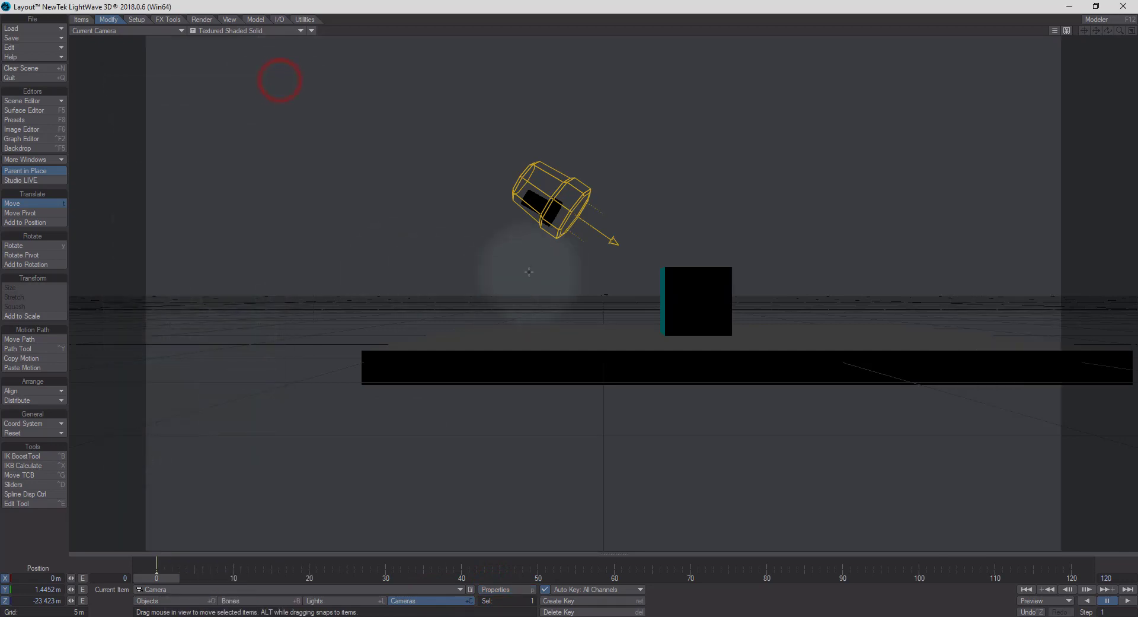
Move the camera to about X 1.1 m, Y 5.15 m, Z -11.8 m and rotate it to heading 5.10°, pitch 17.70°
{"action": "left_click_drag", "start_coordinate": [669, 376], "coordinate": [679, 320]}
{"action": "left_click_drag", "start_coordinate": [592, 58], "coordinate": [714, 18]}
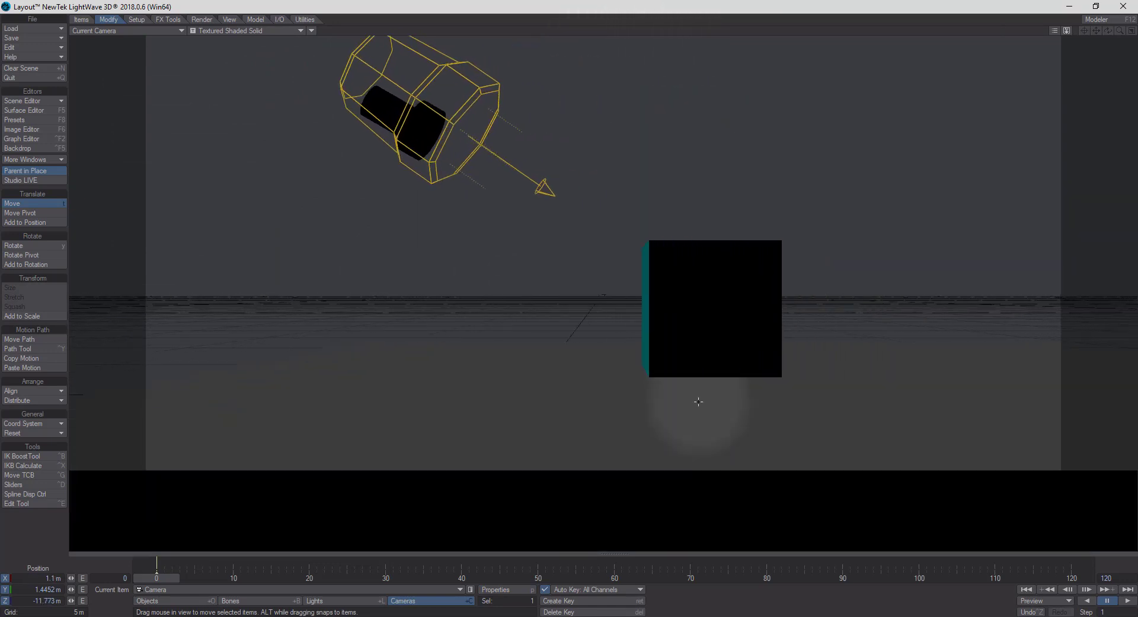
{"action": "key", "text": "y"}
{"action": "left_click_drag", "start_coordinate": [700, 355], "coordinate": [683, 415]}
{"action": "key", "text": "t"}
{"action": "mouse_move", "coordinate": [668, 356]}
{"action": "left_mouse_down"}
{"action": "mouse_move", "coordinate": [666, 332]}
{"action": "mouse_move", "coordinate": [669, 345]}
{"action": "left_mouse_up"}
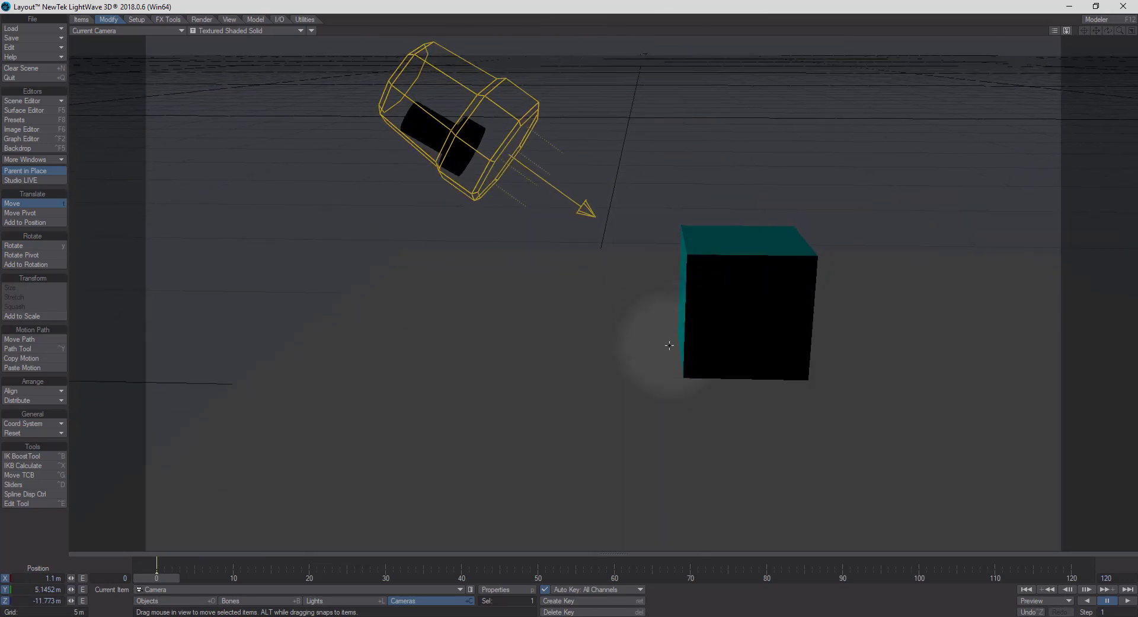
{"action": "key", "text": "y"}
{"action": "left_click_drag", "start_coordinate": [814, 347], "coordinate": [890, 355]}
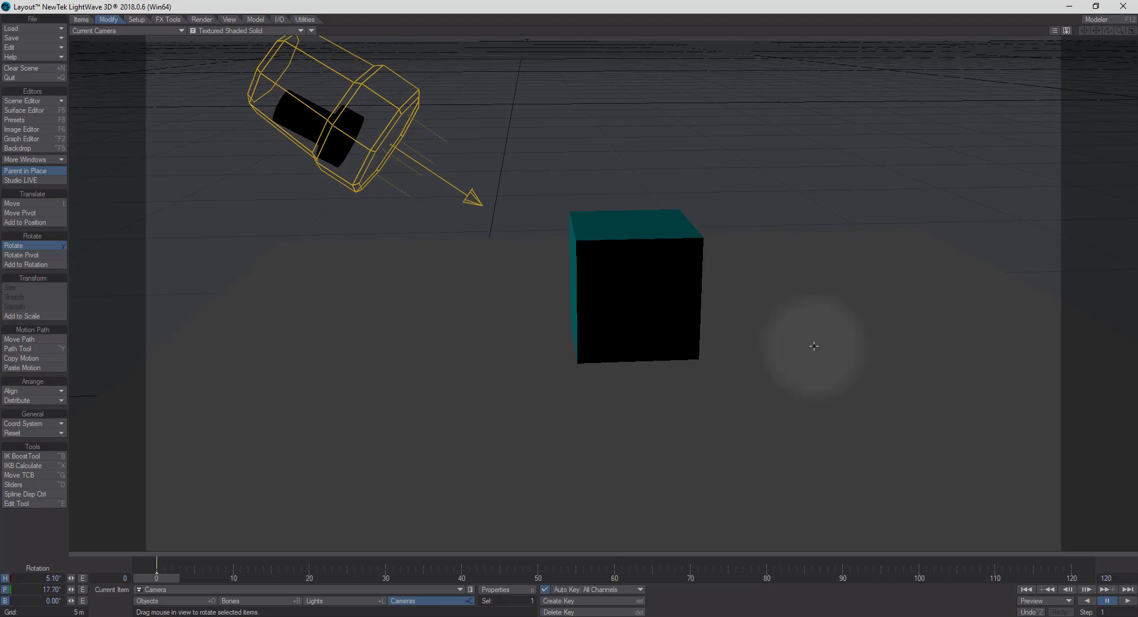
Switch the viewport to VPR rendering and turn off the gradient backdrop
{"action": "left_click", "coordinate": [254, 30]}
{"action": "left_click", "coordinate": [250, 83]}
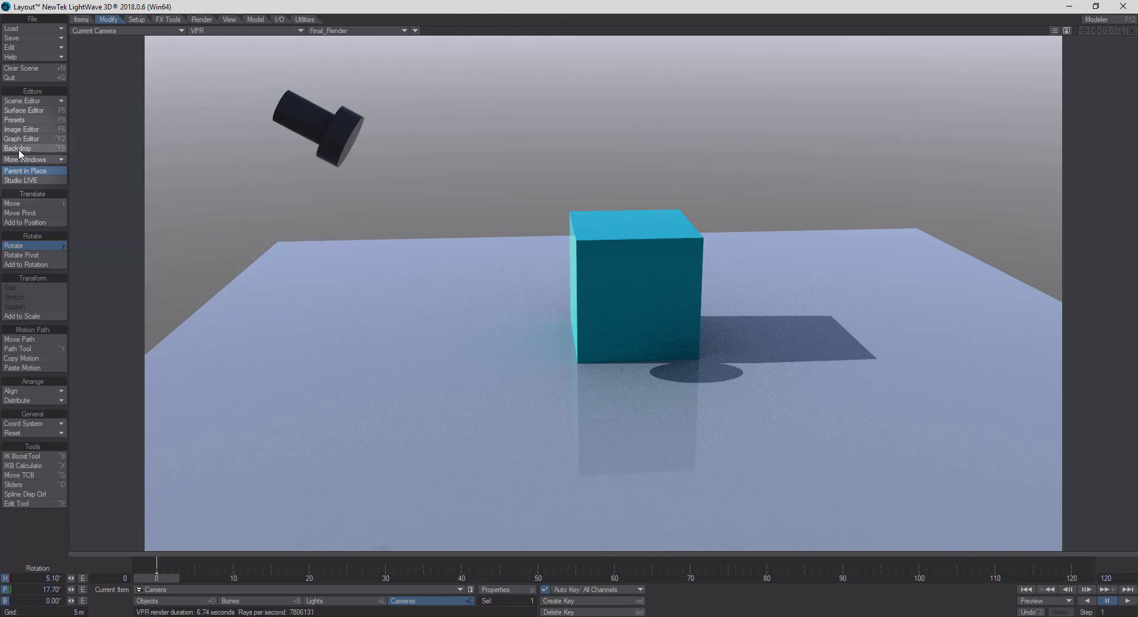
{"action": "left_click", "coordinate": [83, 20]}
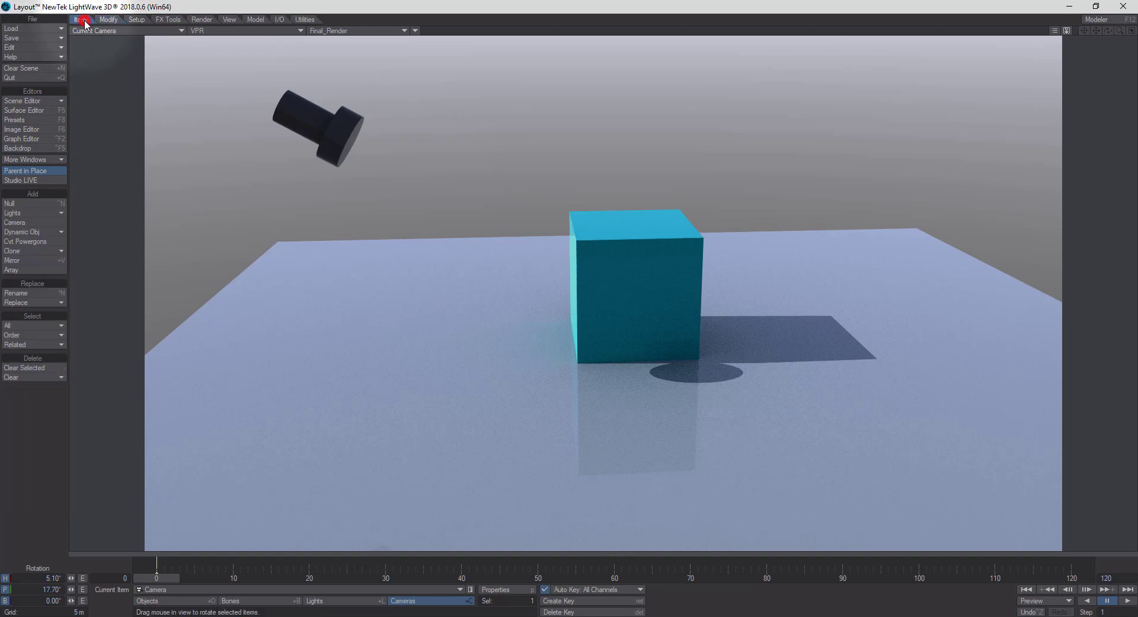
{"action": "left_click", "coordinate": [107, 19]}
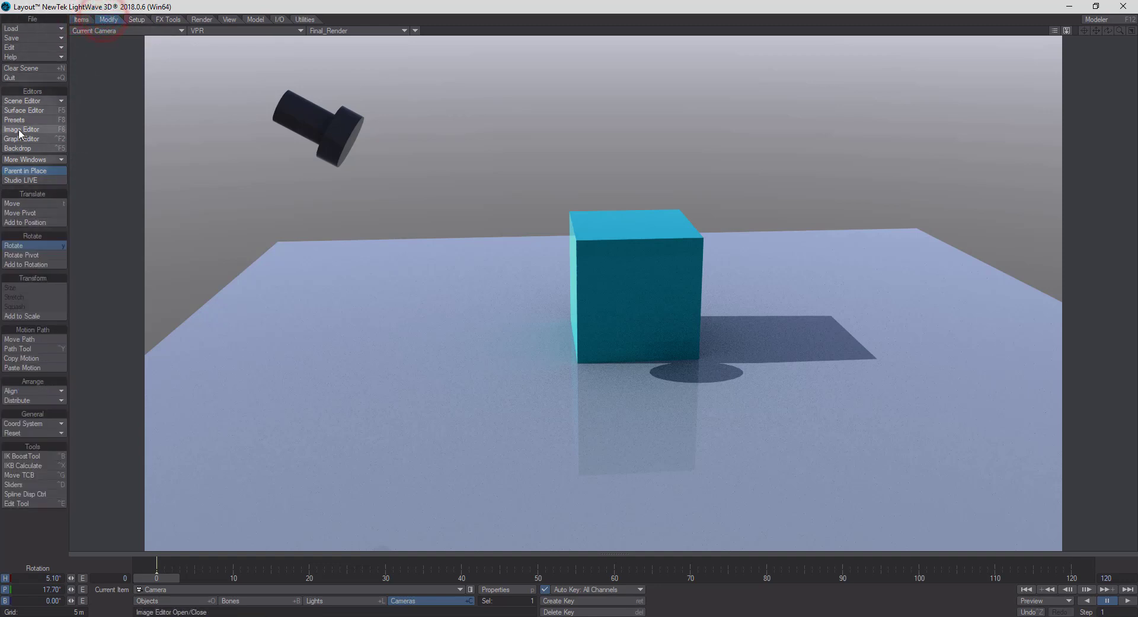
{"action": "left_click", "coordinate": [18, 149]}
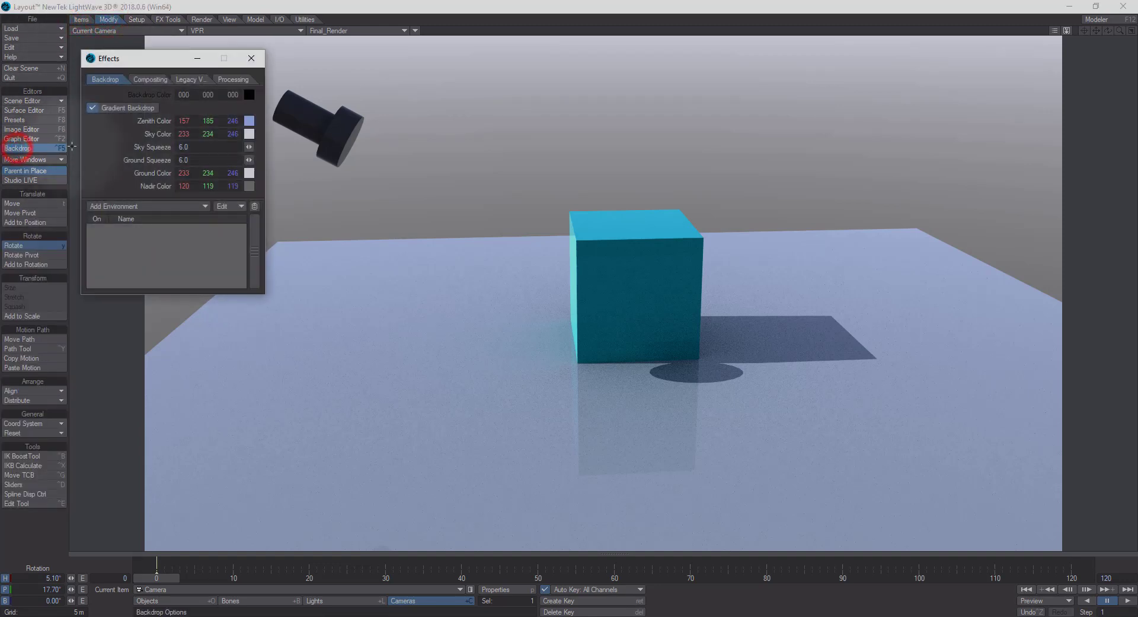
{"action": "left_click", "coordinate": [92, 107]}
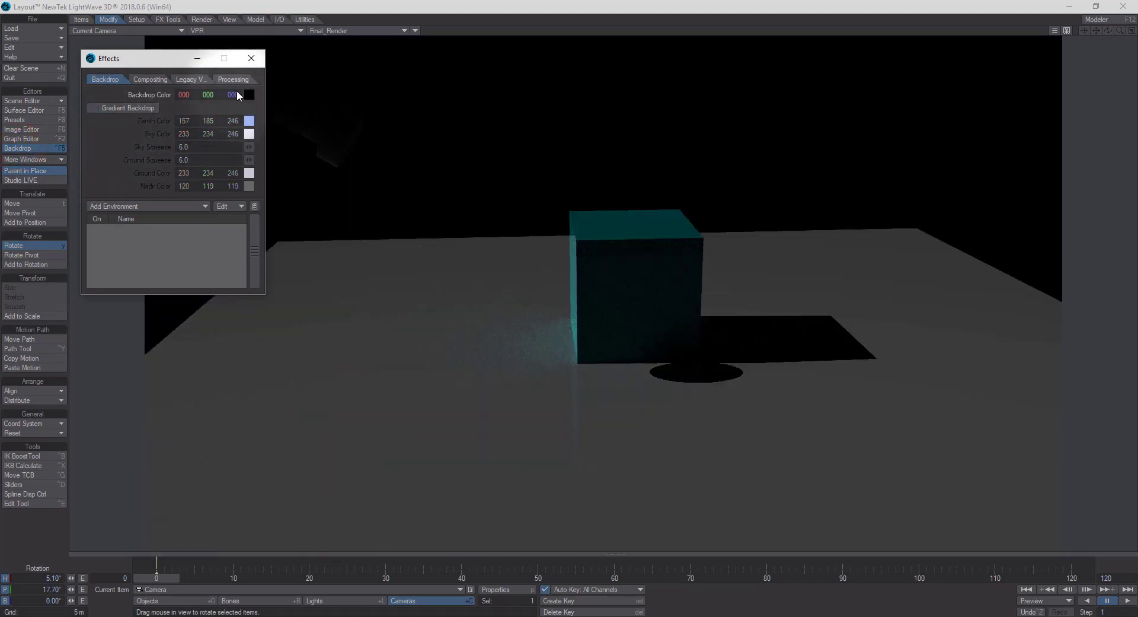
{"action": "left_click", "coordinate": [251, 58]}
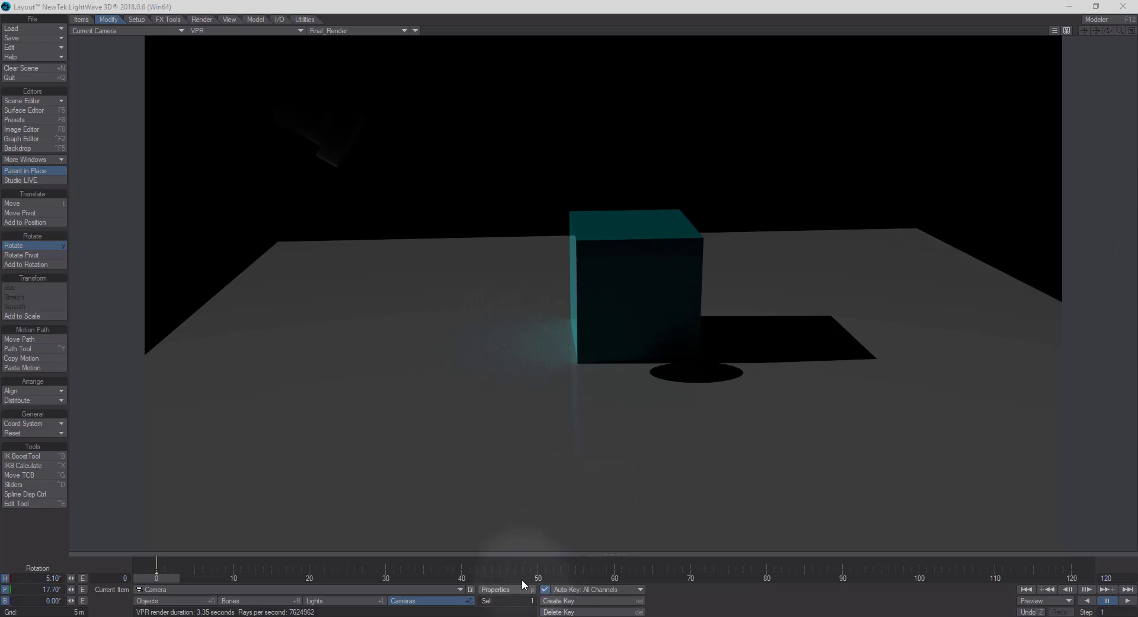
Select the light, open its properties and check its Affect Volumetrics option
{"action": "left_click", "coordinate": [354, 601]}
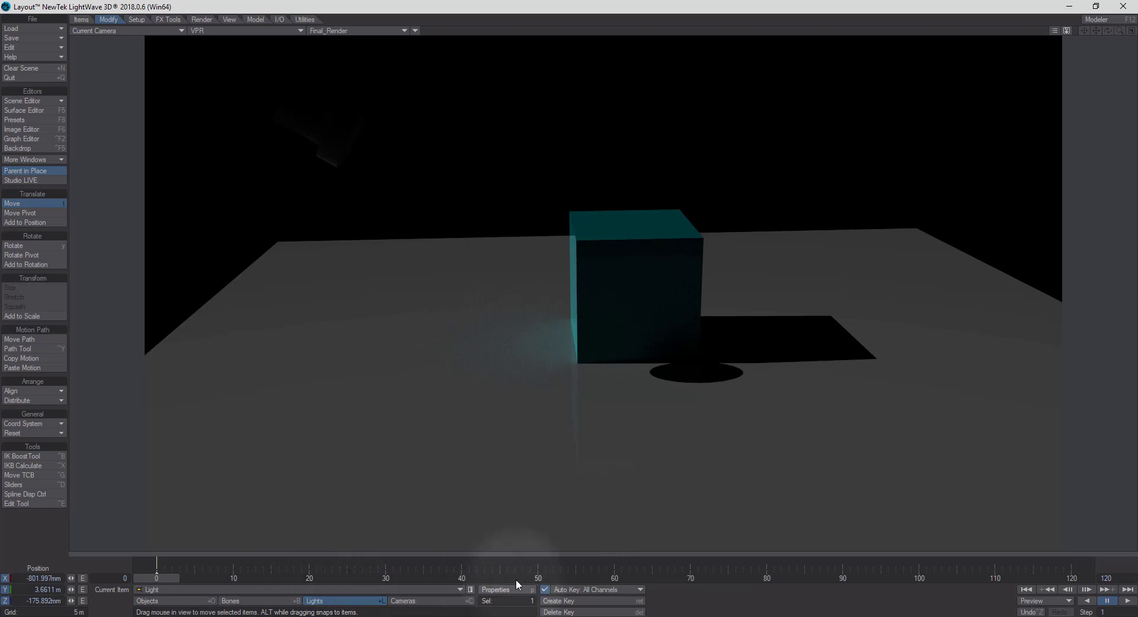
{"action": "left_click", "coordinate": [501, 590]}
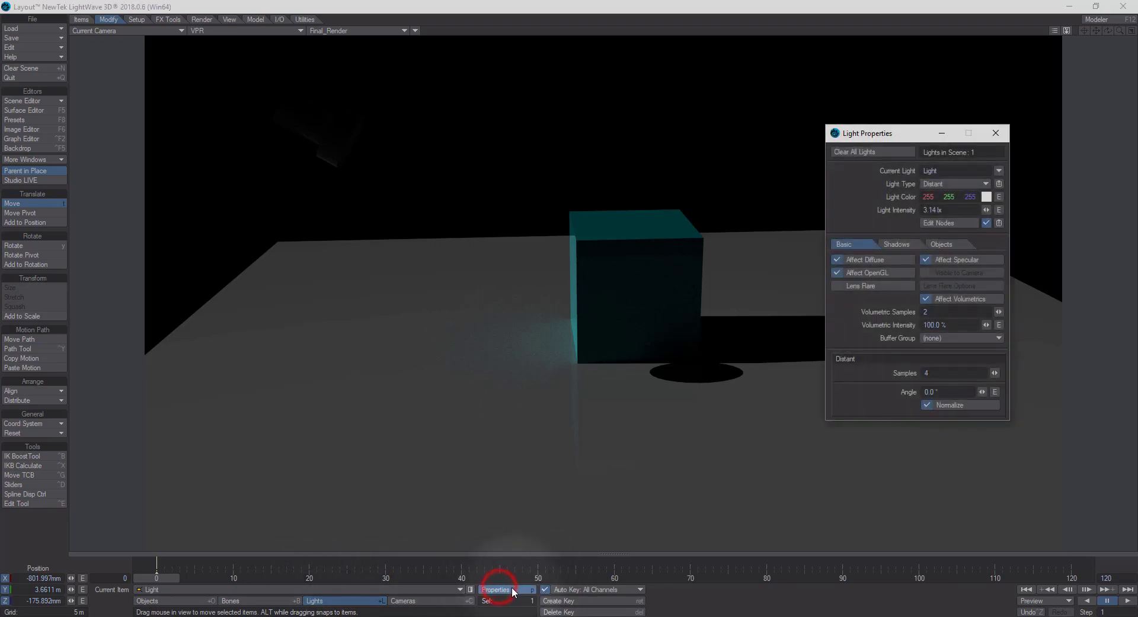
{"action": "left_click", "coordinate": [927, 299]}
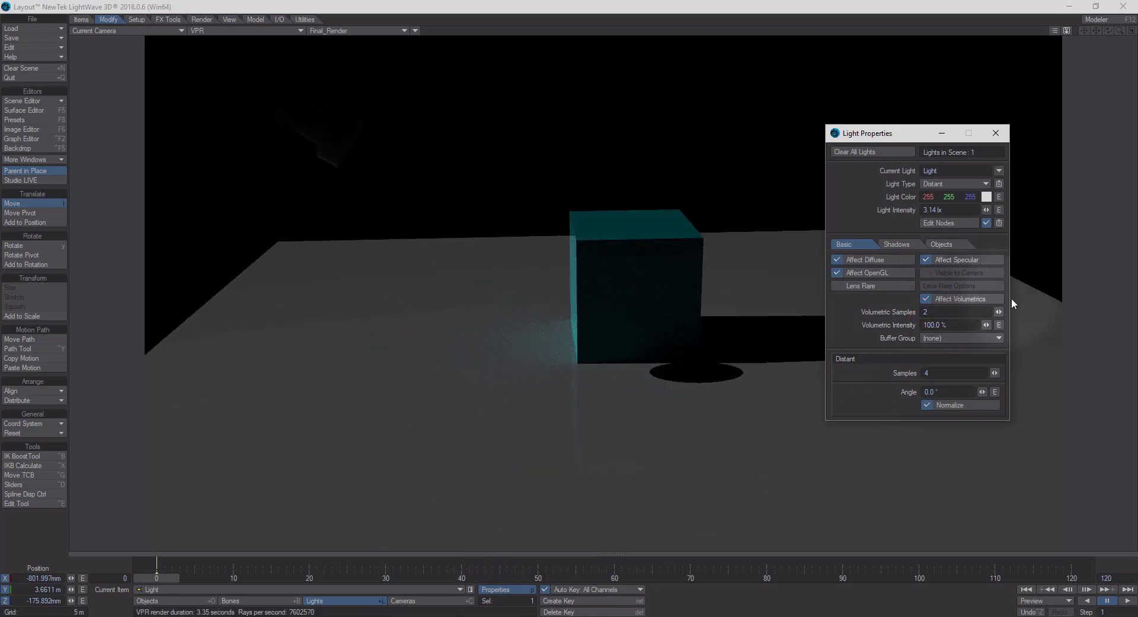
Open the render properties and disable global illumination
{"action": "left_click", "coordinate": [200, 20]}
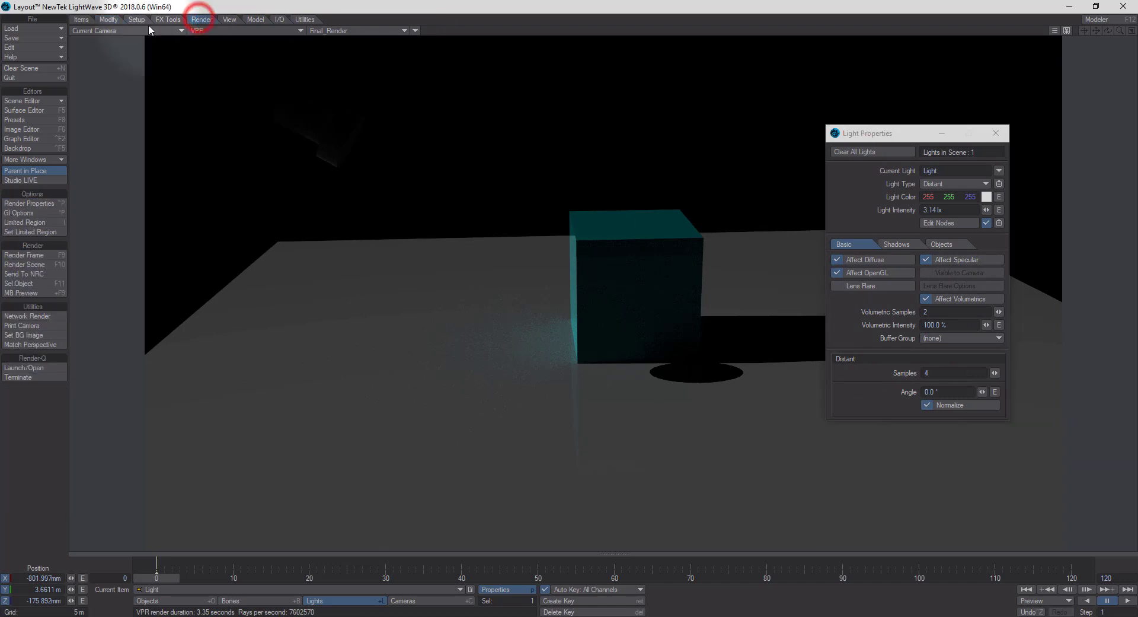
{"action": "left_click", "coordinate": [43, 203]}
{"action": "left_click_drag", "start_coordinate": [92, 112], "coordinate": [167, 115]}
{"action": "left_click", "coordinate": [232, 163]}
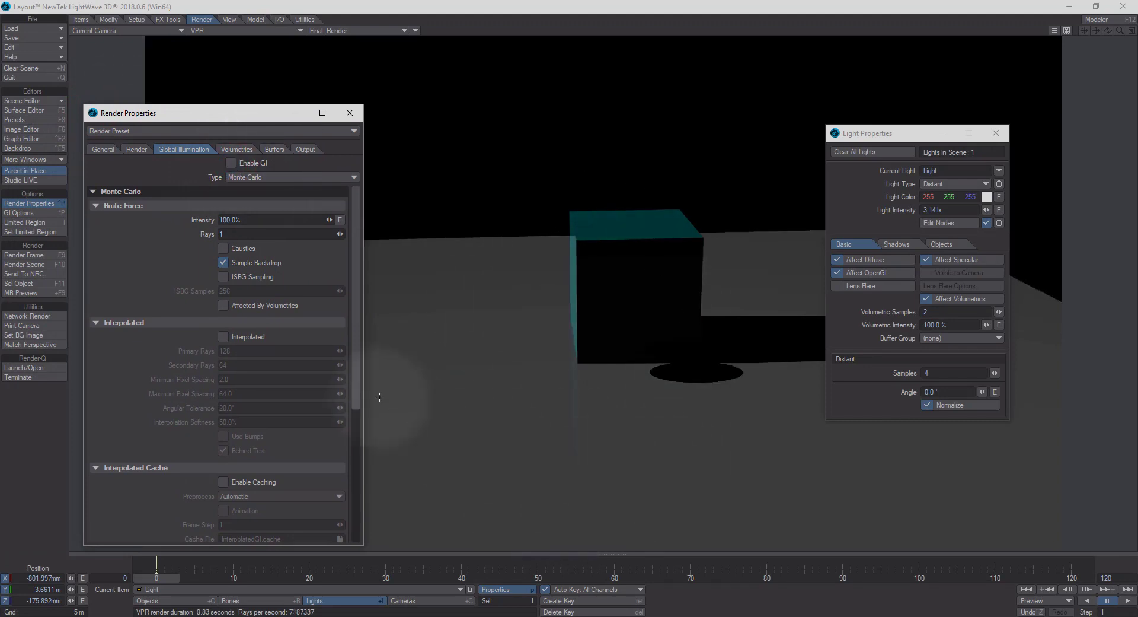
Enable Use Volumetric Scattering in the render's volumetrics settings and close the render properties
{"action": "left_click", "coordinate": [241, 150]}
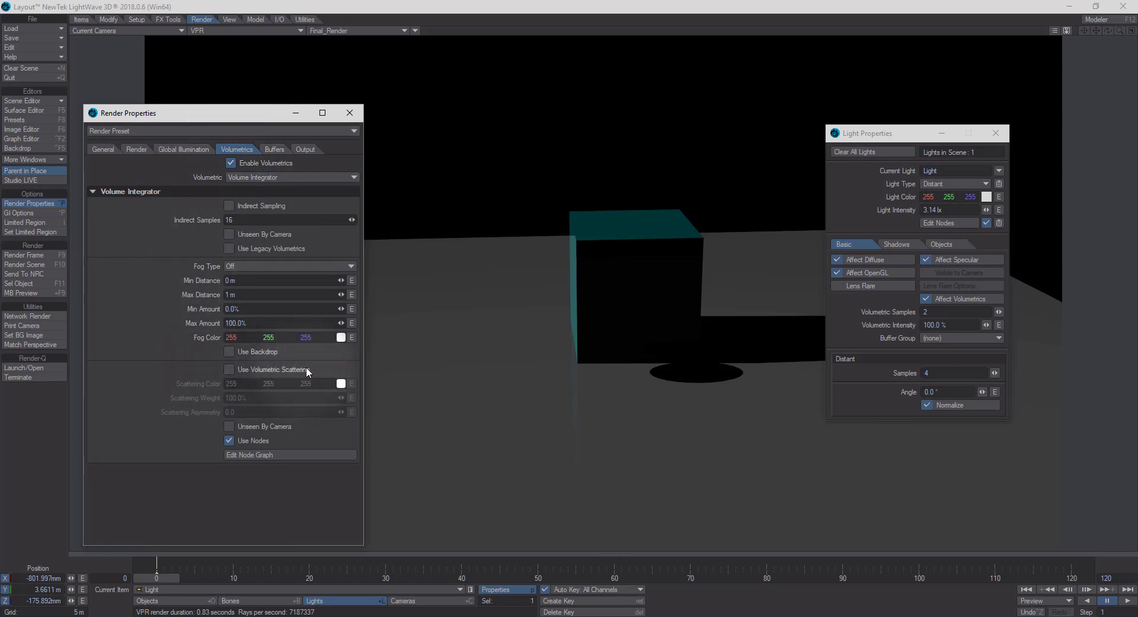
{"action": "left_click", "coordinate": [229, 370]}
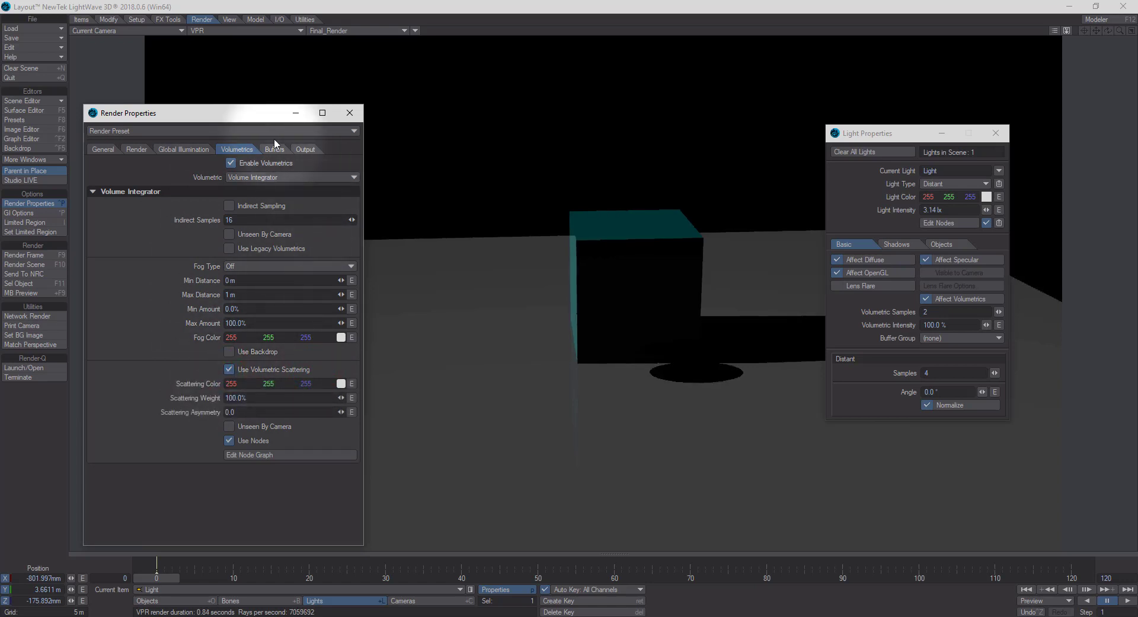
{"action": "left_click_drag", "start_coordinate": [221, 114], "coordinate": [144, 362]}
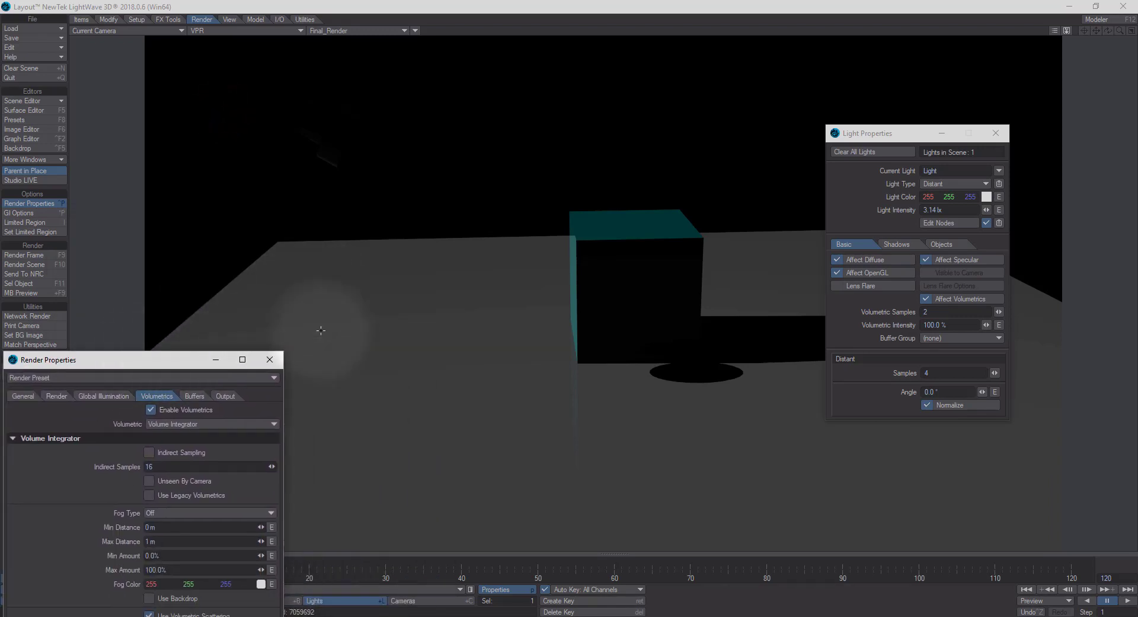
{"action": "left_click_drag", "start_coordinate": [889, 131], "coordinate": [848, 116]}
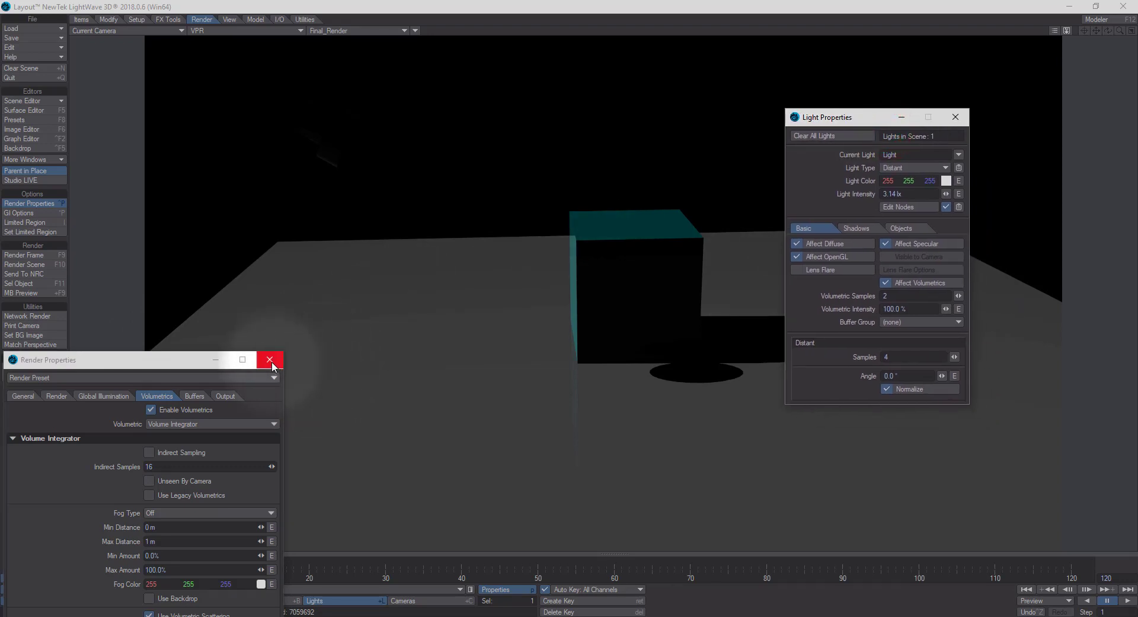
{"action": "left_click_drag", "start_coordinate": [157, 356], "coordinate": [352, 70]}
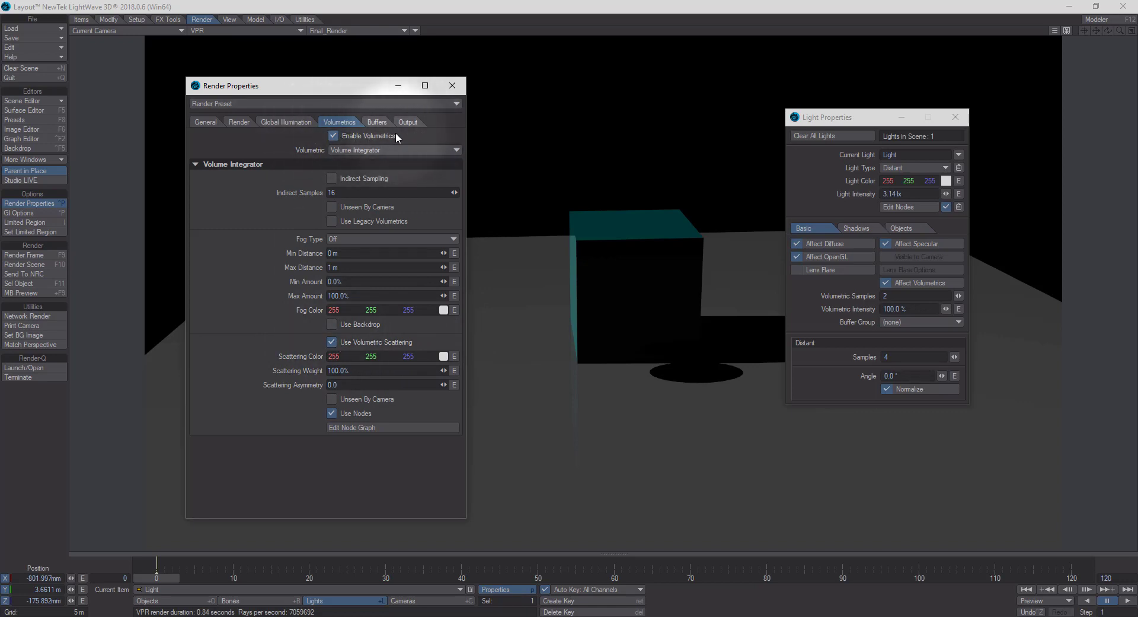
{"action": "left_click", "coordinate": [453, 85]}
Change the light's type to Spot and set its intensity to 19 lx
{"action": "left_click_drag", "start_coordinate": [854, 117], "coordinate": [867, 108]}
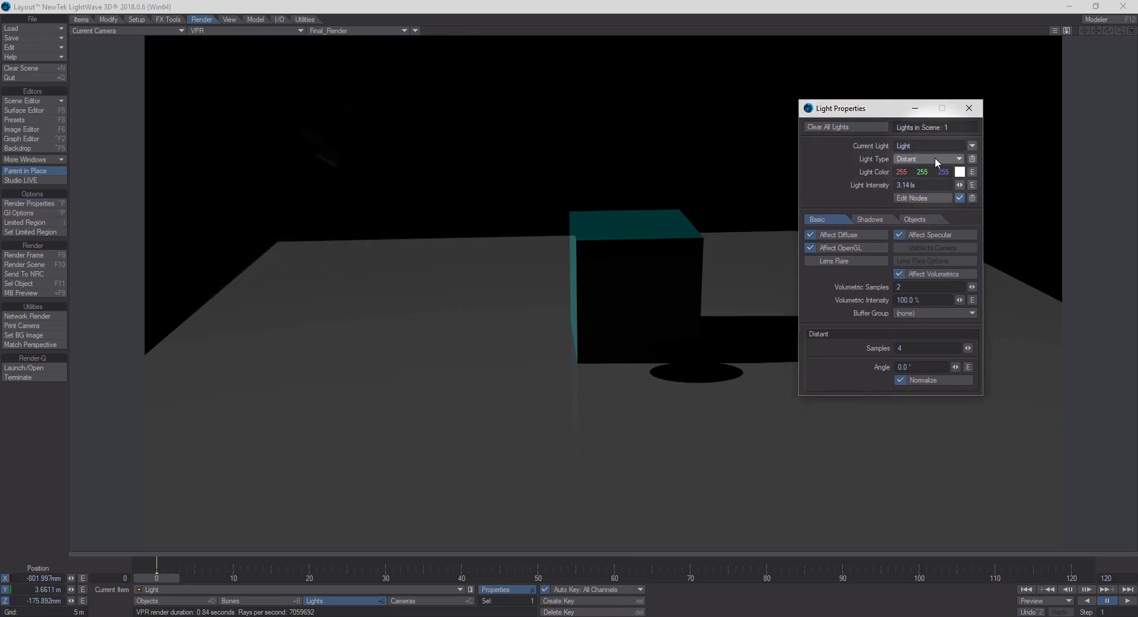
{"action": "left_click", "coordinate": [917, 159]}
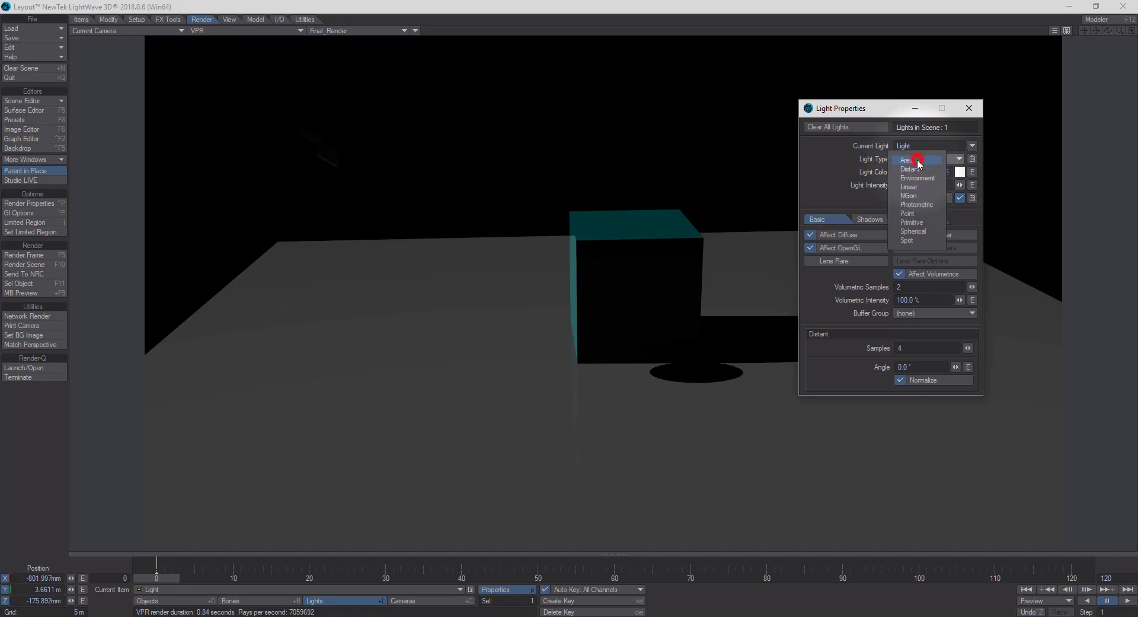
{"action": "left_click", "coordinate": [919, 239]}
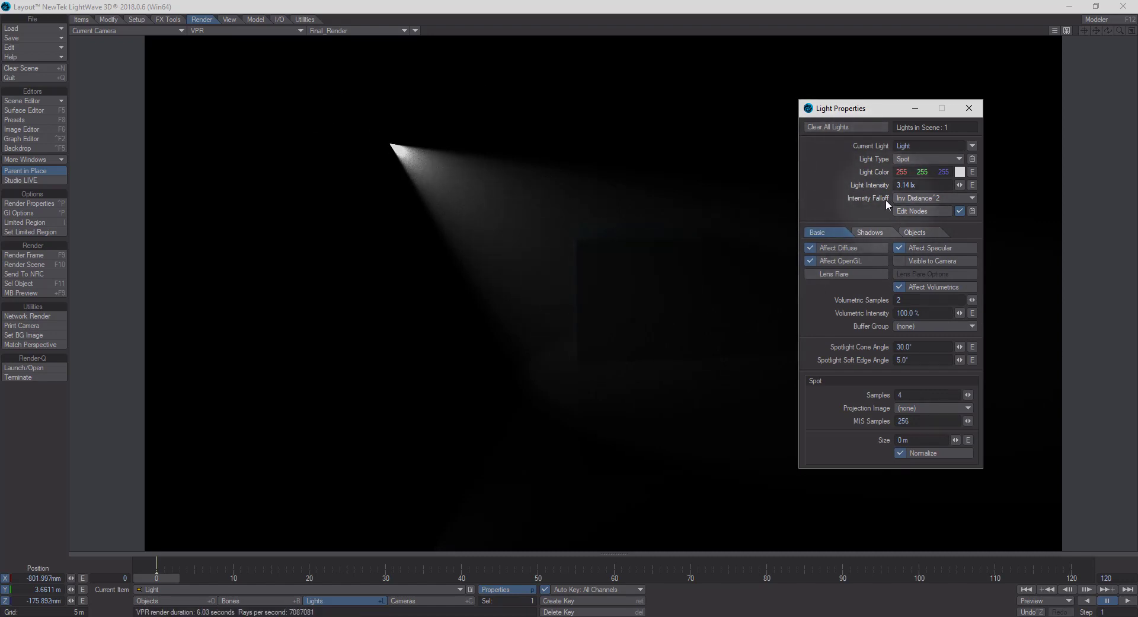
{"action": "left_click", "coordinate": [929, 185]}
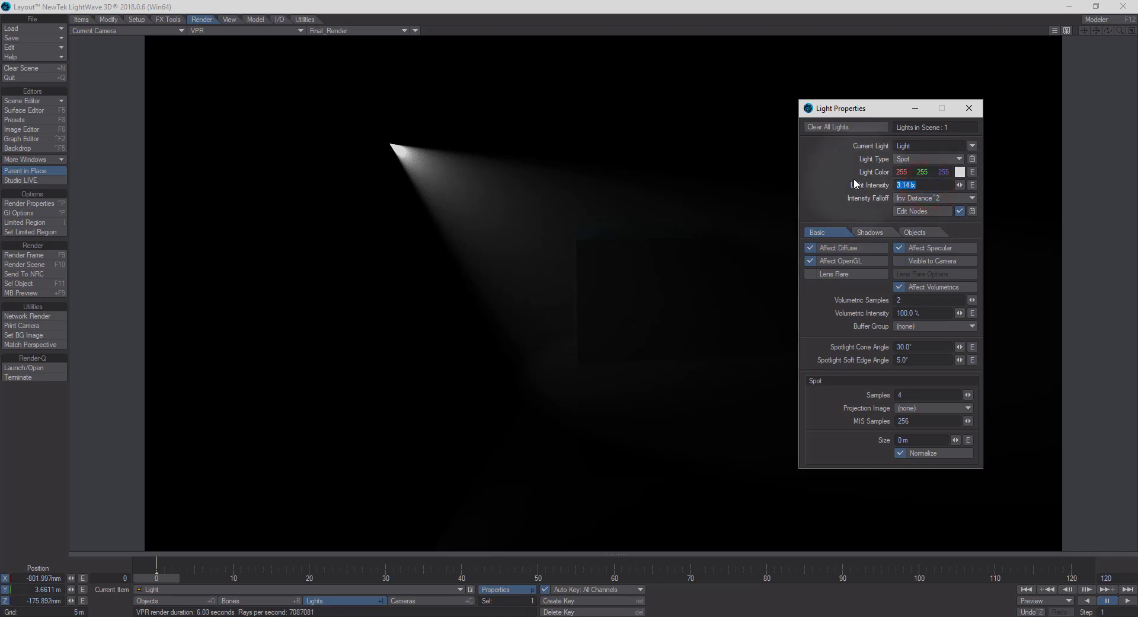
{"action": "type", "text": "19"}
{"action": "key", "text": "Return"}
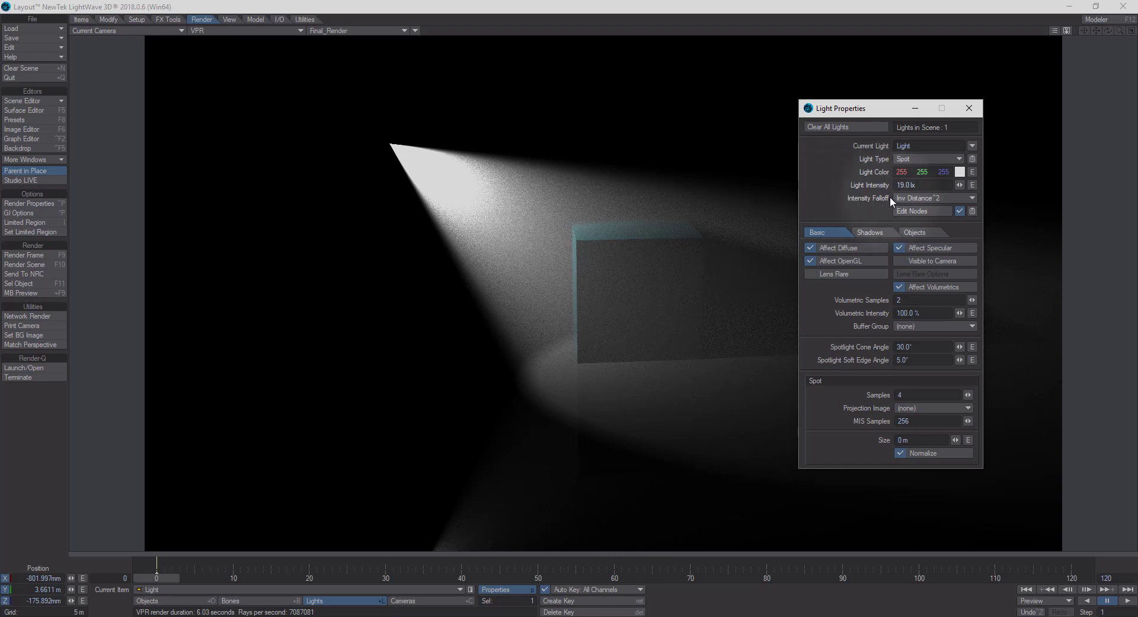
Try the spotlight with intensity falloff set to Off and return it to Inv Distance^2
{"action": "left_click", "coordinate": [918, 202]}
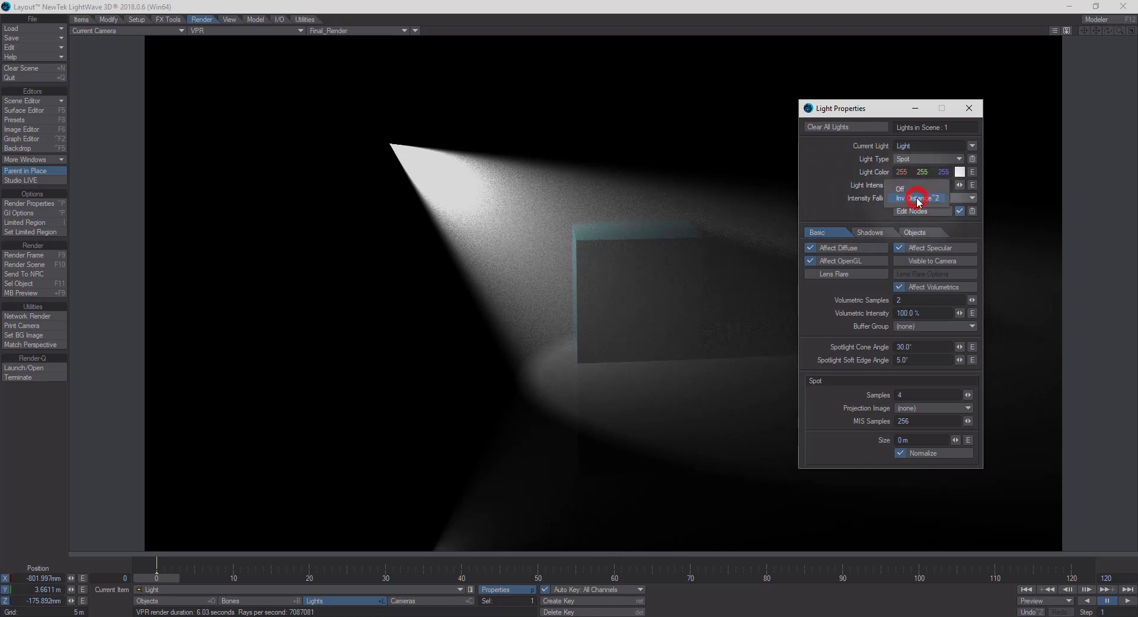
{"action": "left_click", "coordinate": [916, 189]}
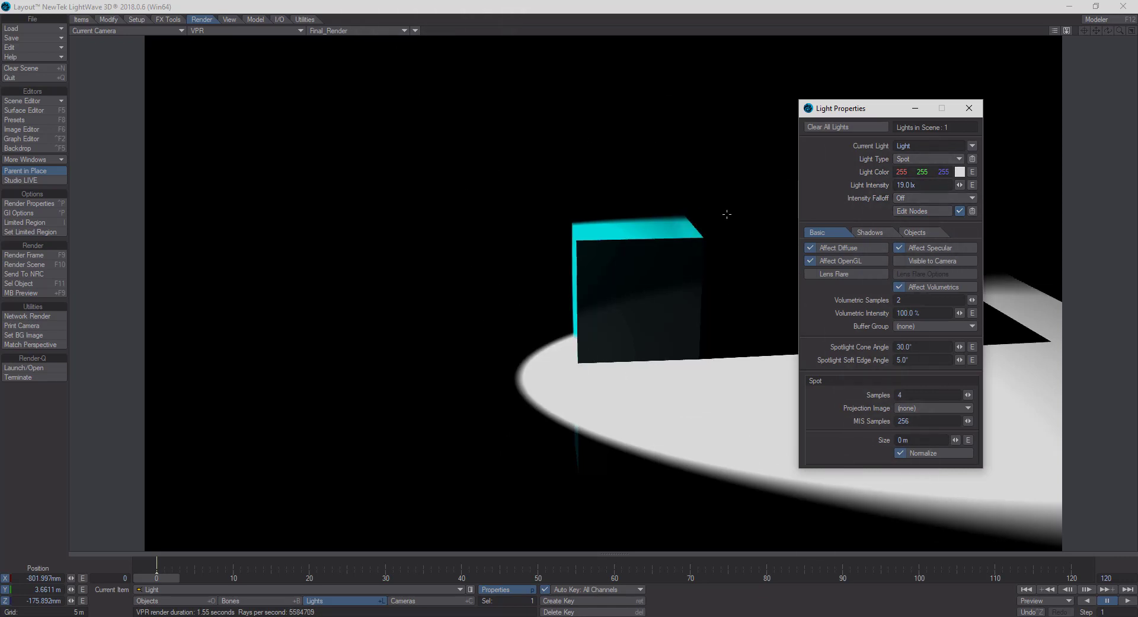
{"action": "left_click", "coordinate": [936, 196]}
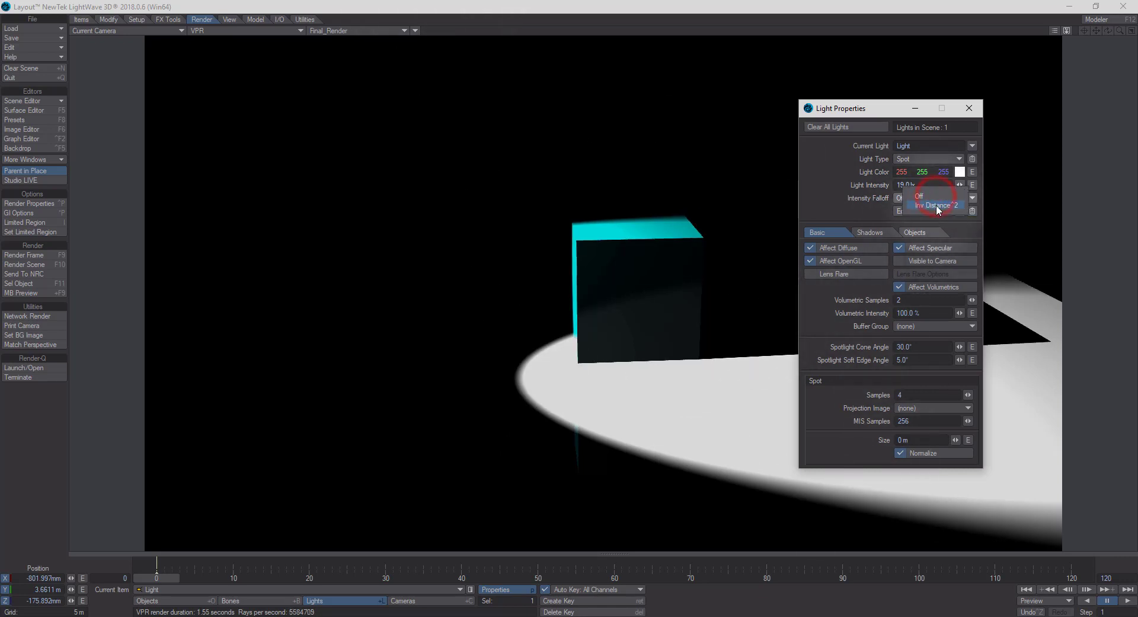
{"action": "left_click", "coordinate": [937, 205]}
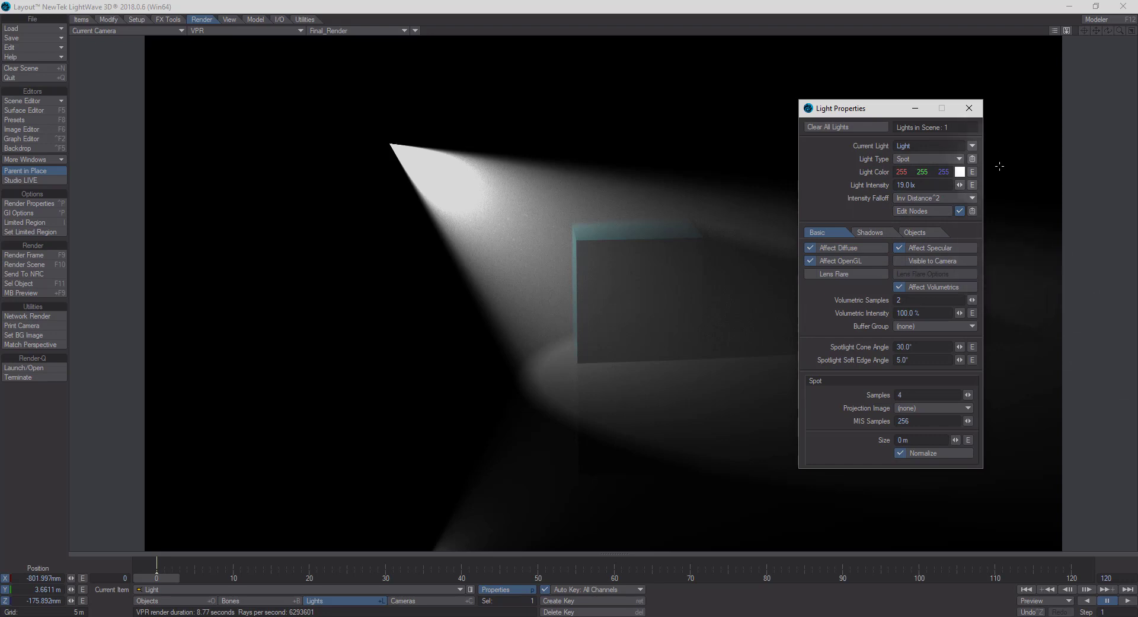
Open the envelope of the light's intensity and add a second key at about frame 21
{"action": "left_click_drag", "start_coordinate": [866, 108], "coordinate": [939, 92]}
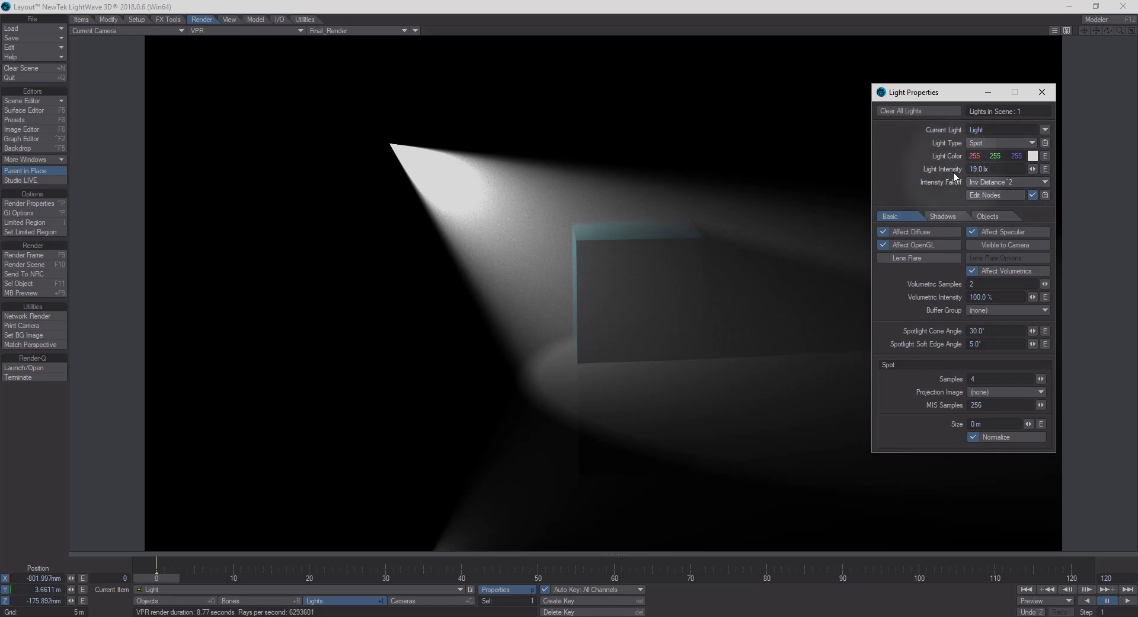
{"action": "left_click", "coordinate": [1045, 169]}
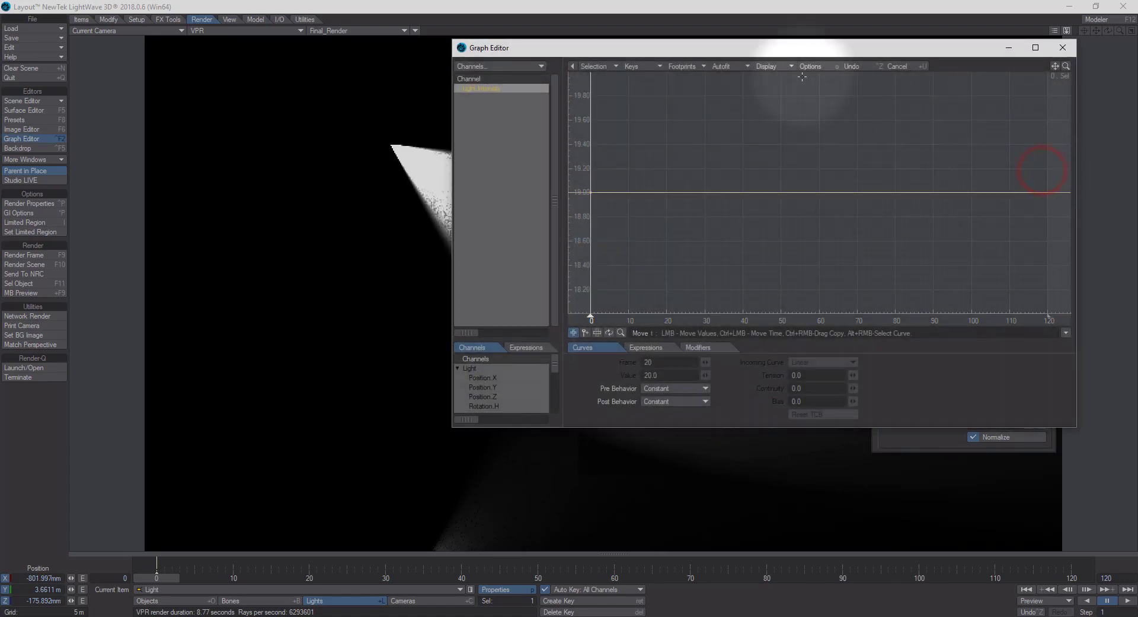
{"action": "left_click_drag", "start_coordinate": [788, 48], "coordinate": [816, 83]}
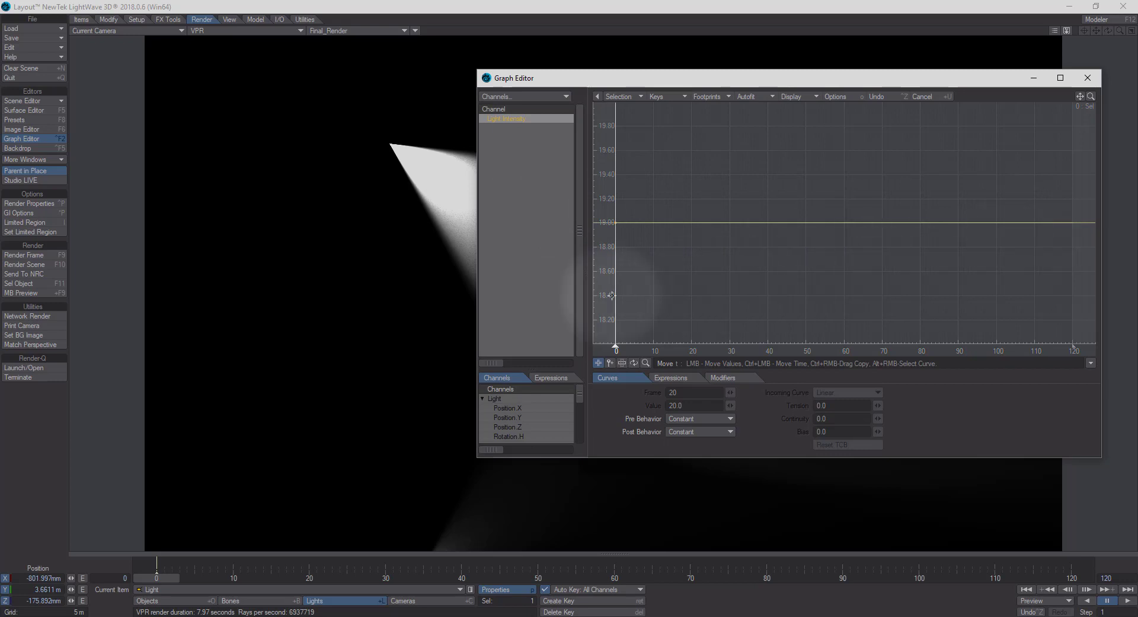
{"action": "left_click", "coordinate": [609, 363]}
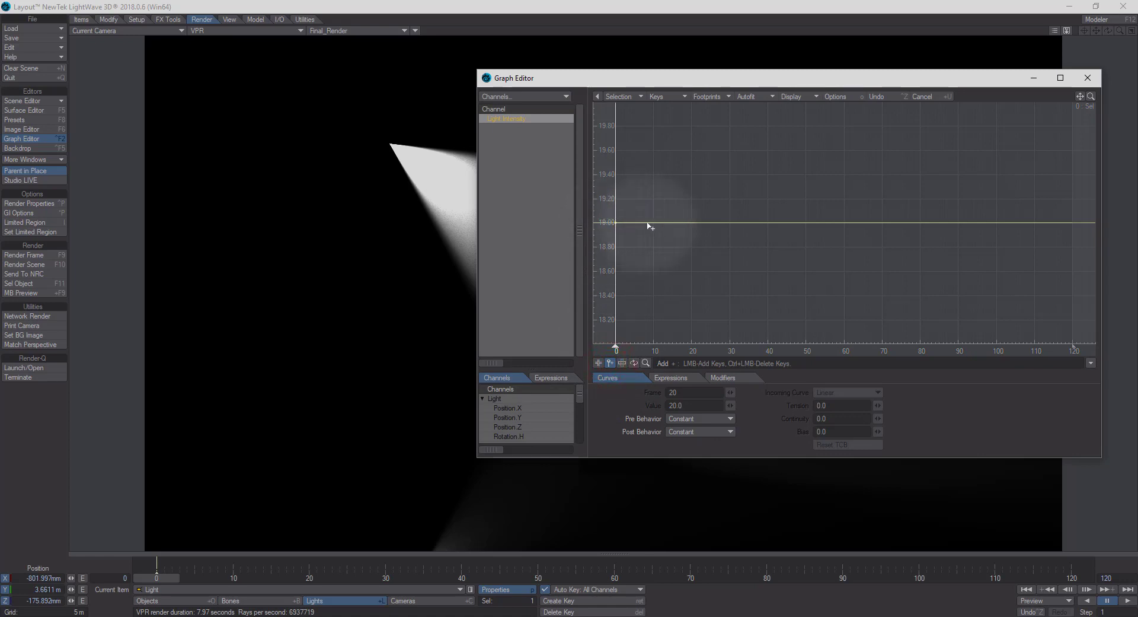
{"action": "left_click", "coordinate": [693, 224]}
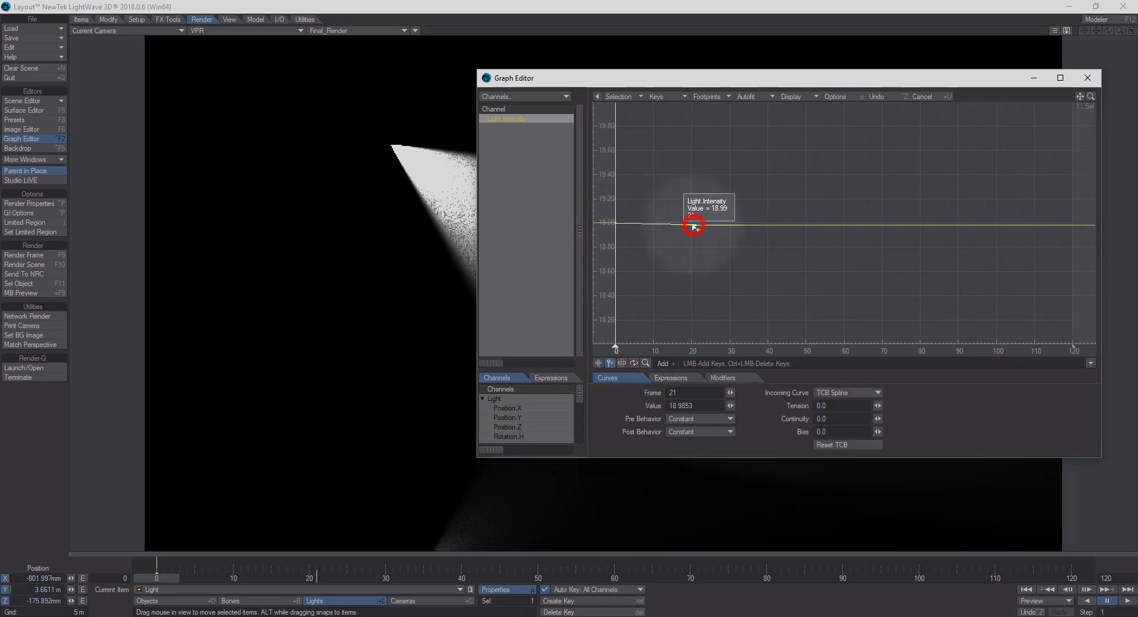
Set the value of the light intensity key at frame 0 to 0
{"action": "left_click", "coordinate": [598, 363]}
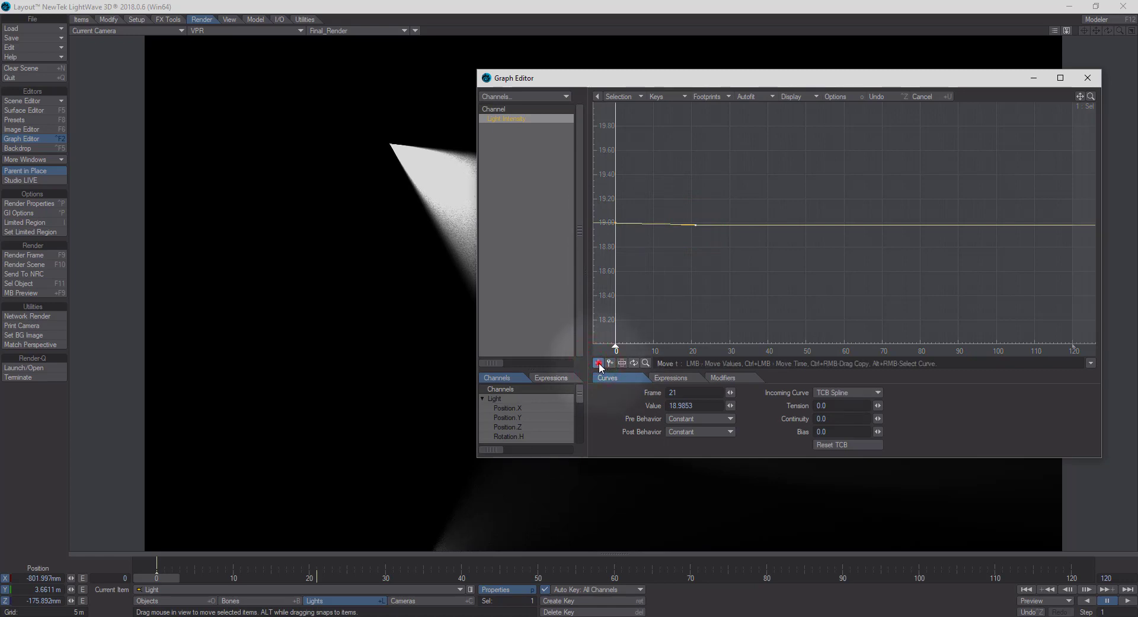
{"action": "left_click", "coordinate": [599, 362]}
{"action": "left_click", "coordinate": [617, 223]}
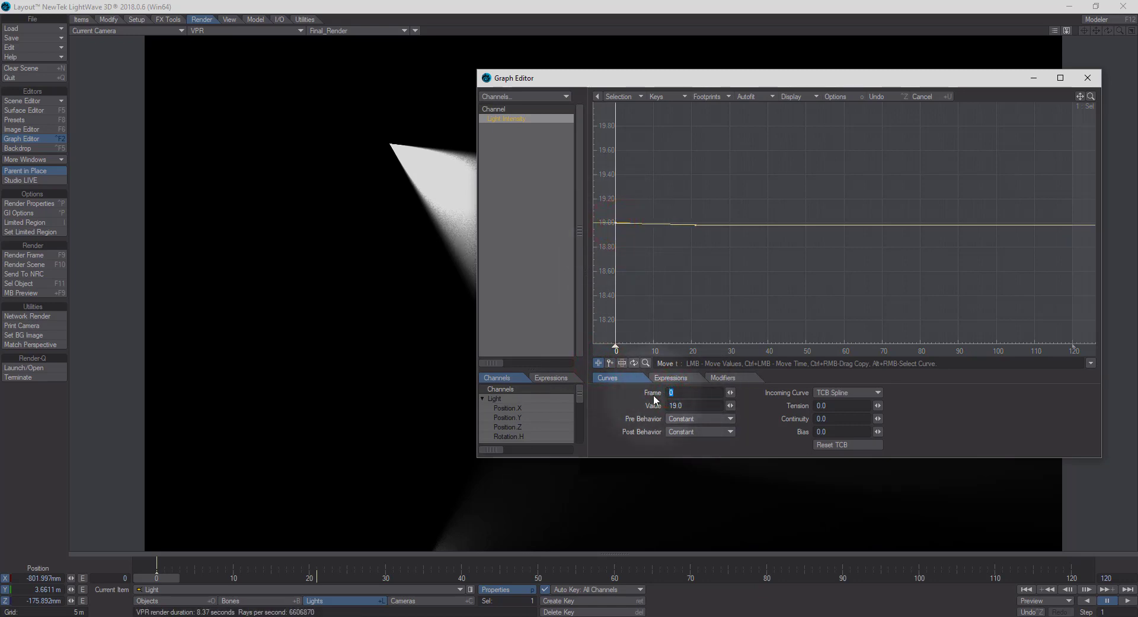
{"action": "left_click", "coordinate": [690, 404]}
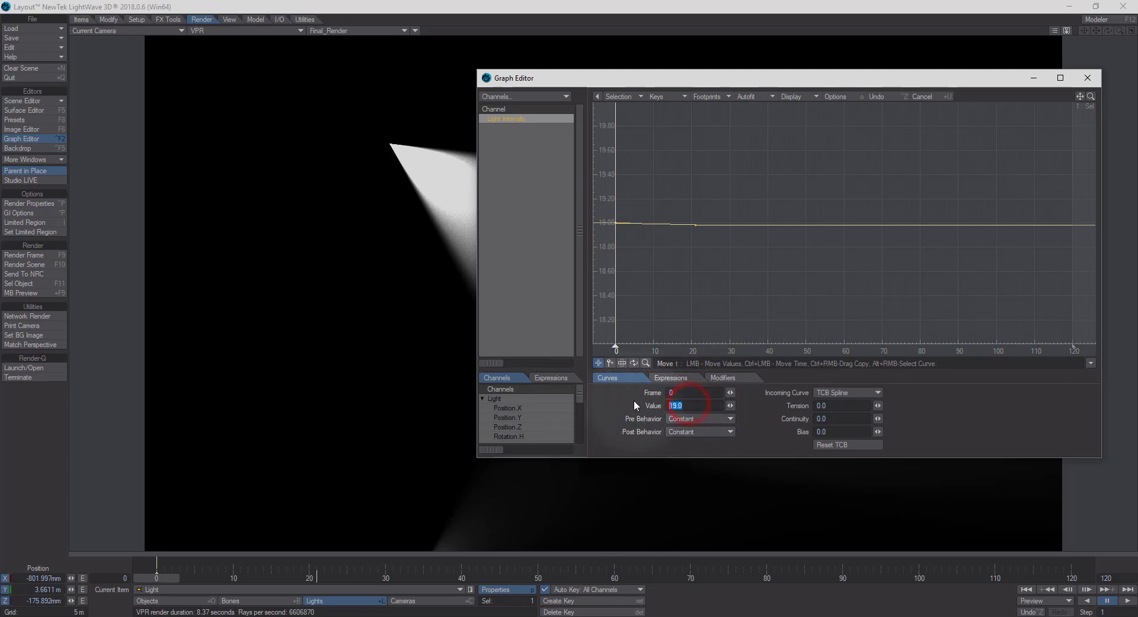
{"action": "type", "text": "0"}
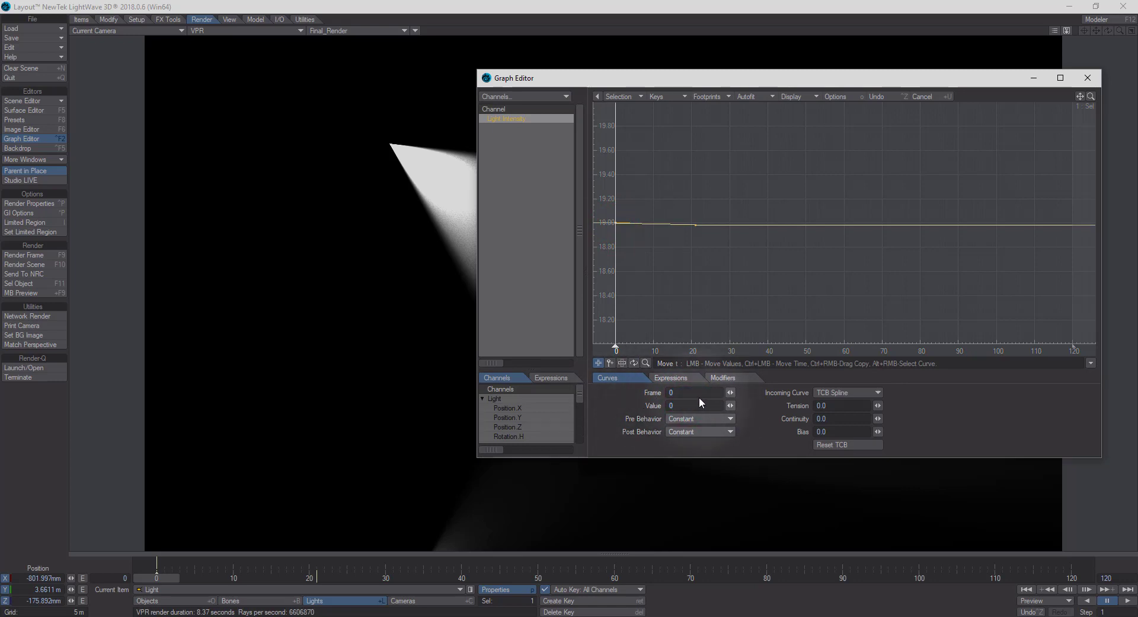
{"action": "left_click", "coordinate": [698, 391]}
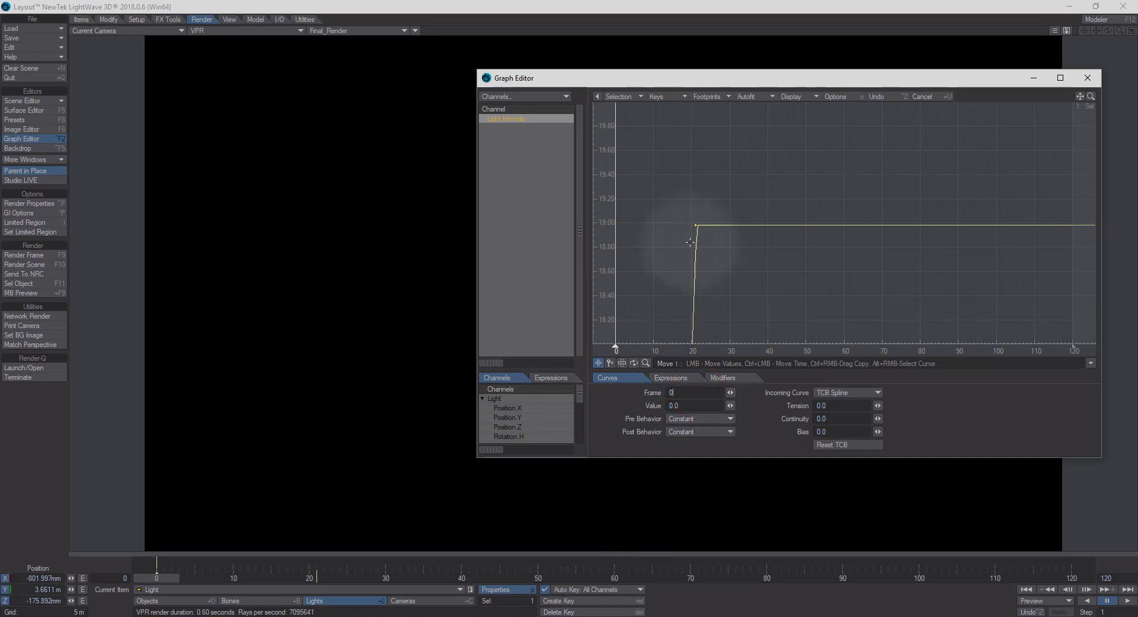
Move the second intensity key to frame 20 and set its value to 20
{"action": "mouse_move", "coordinate": [695, 226]}
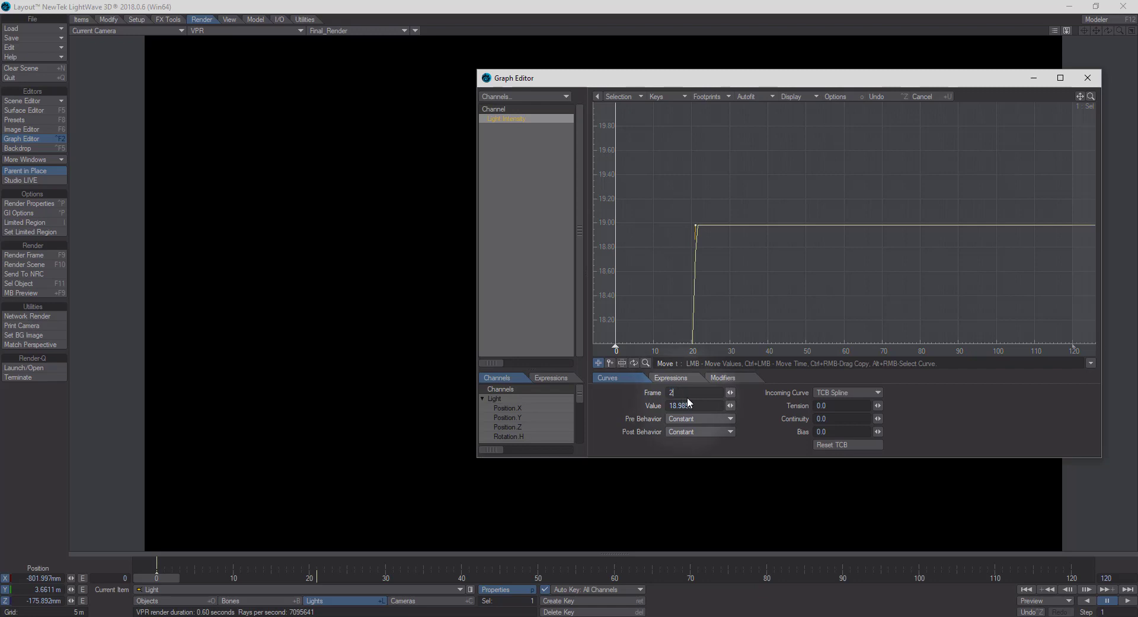
{"action": "type", "text": "0"}
{"action": "key", "text": "Return"}
{"action": "left_click", "coordinate": [701, 405]}
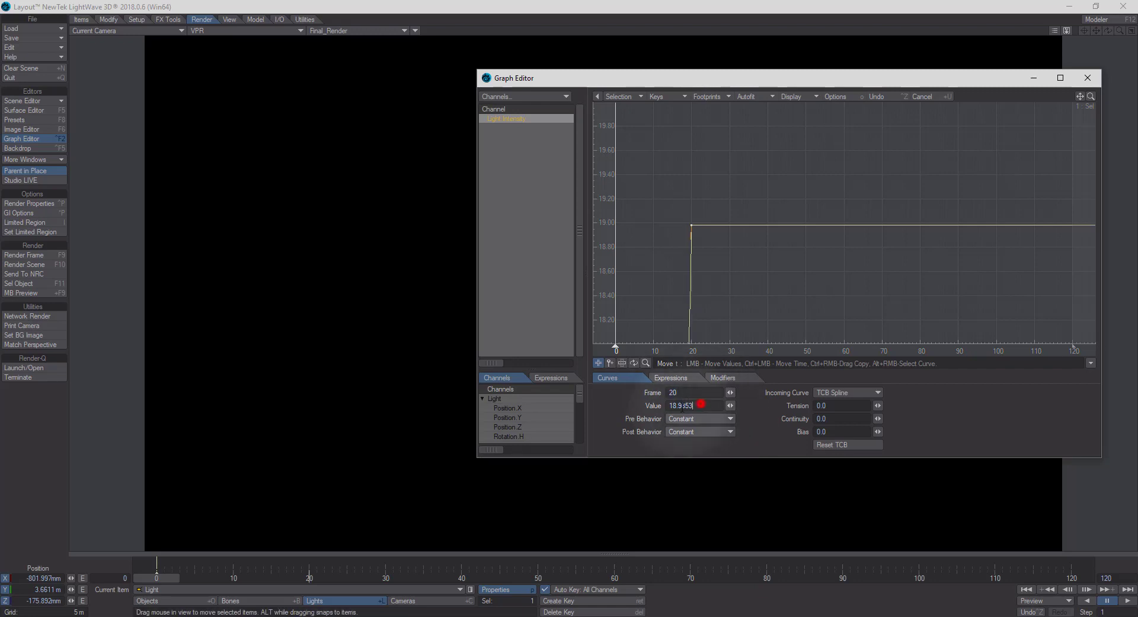
{"action": "left_click_drag", "start_coordinate": [683, 405], "coordinate": [650, 408]}
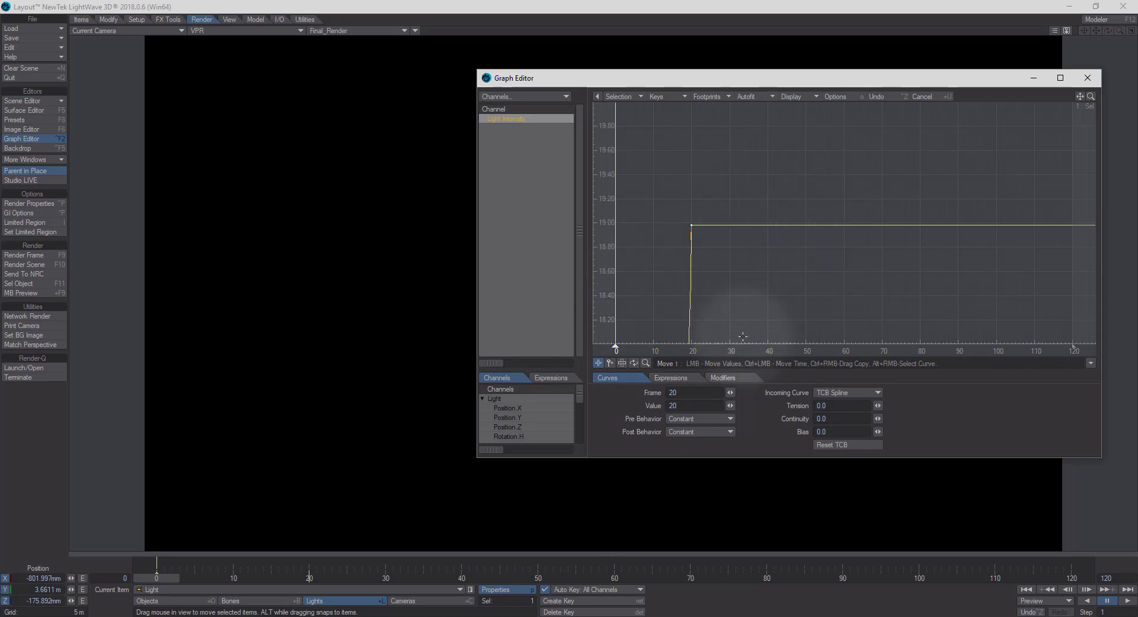
{"action": "left_click", "coordinate": [760, 439]}
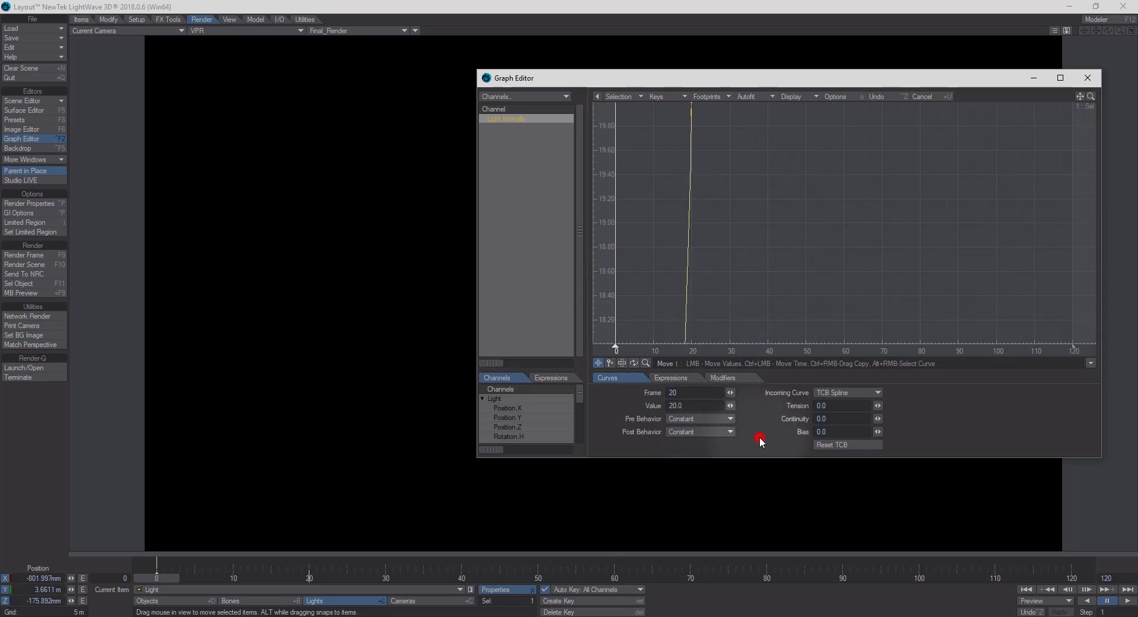
Autofit the intensity curve in the graph and add a third key at about frame 28 with a value of about 20
{"action": "left_click", "coordinate": [760, 98]}
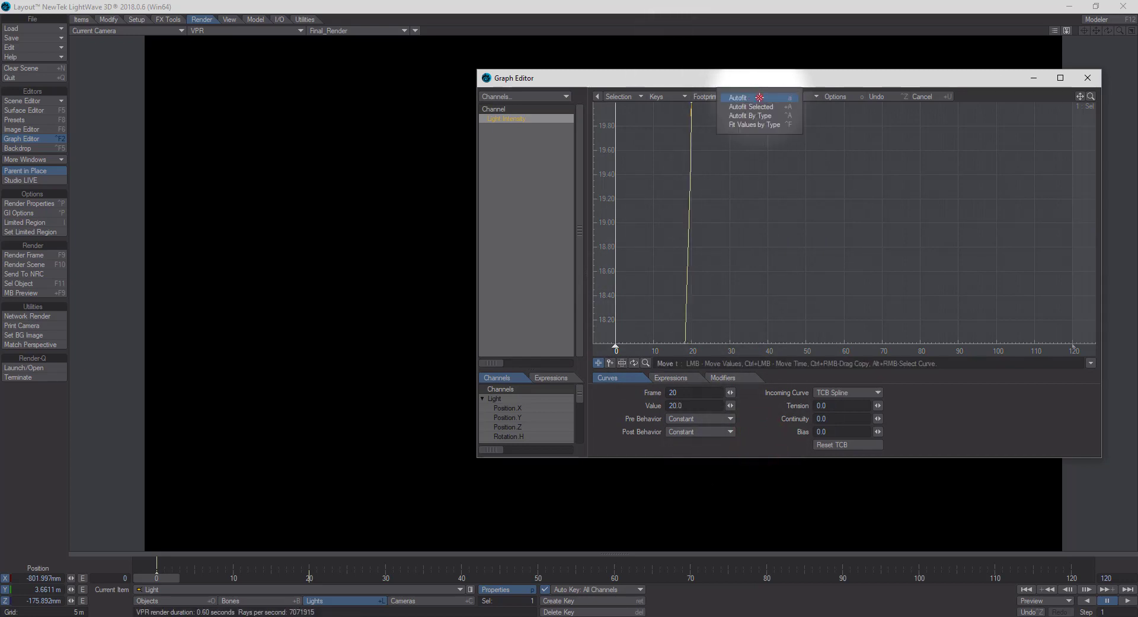
{"action": "left_click", "coordinate": [761, 98]}
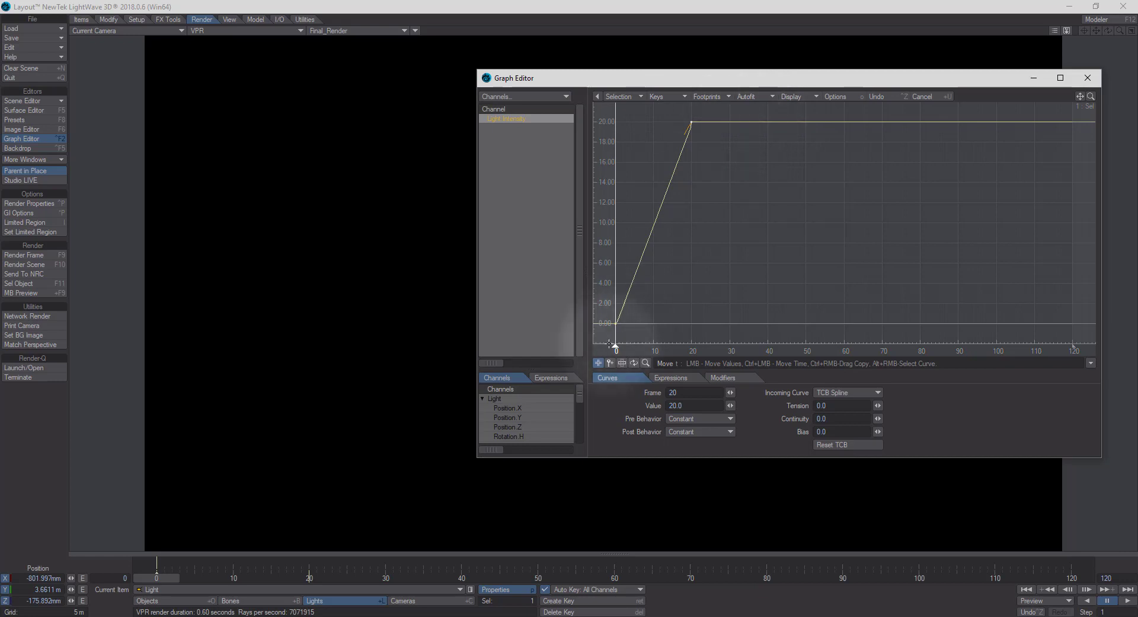
{"action": "left_click", "coordinate": [613, 362]}
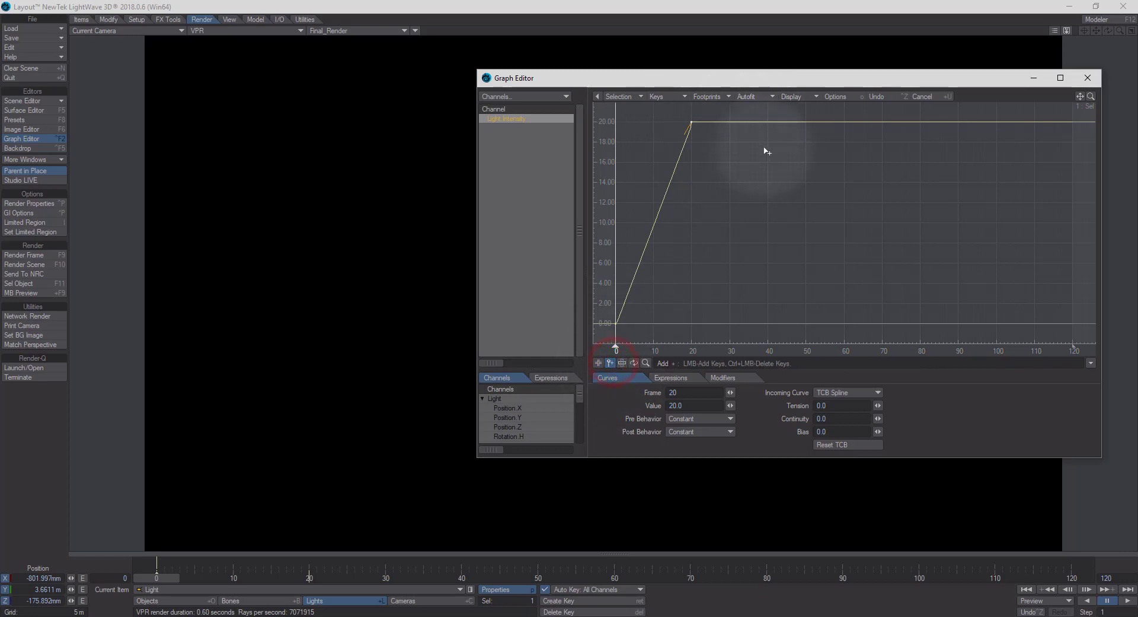
{"action": "left_click", "coordinate": [723, 122]}
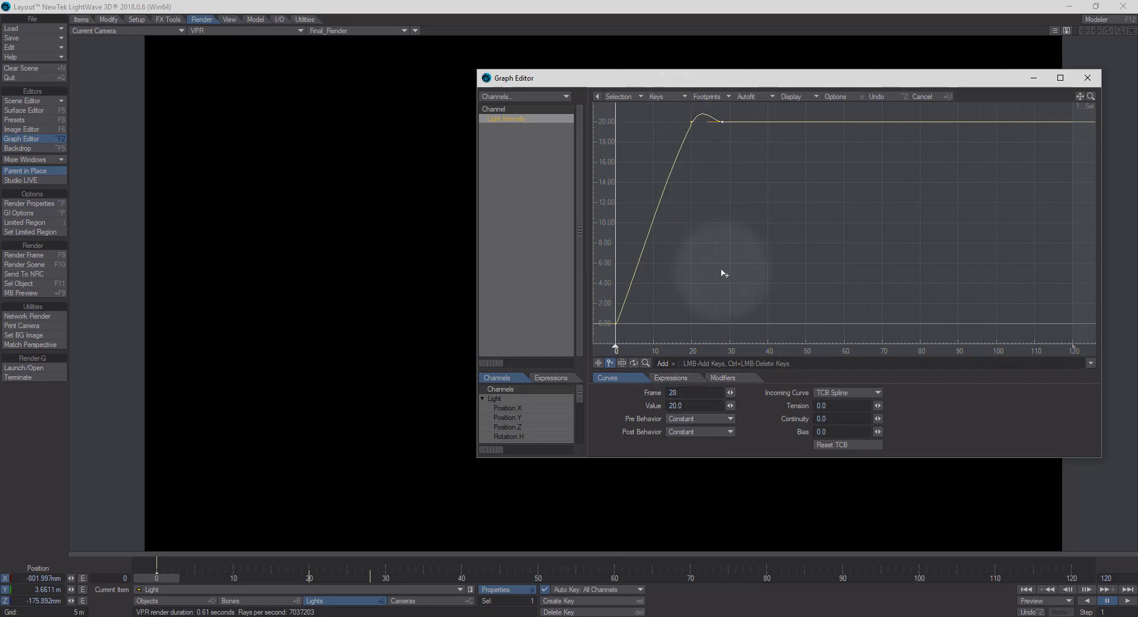
Set the incoming curve of the frame 28 key to Linear and lower its value to about 17.5
{"action": "left_click", "coordinate": [598, 363]}
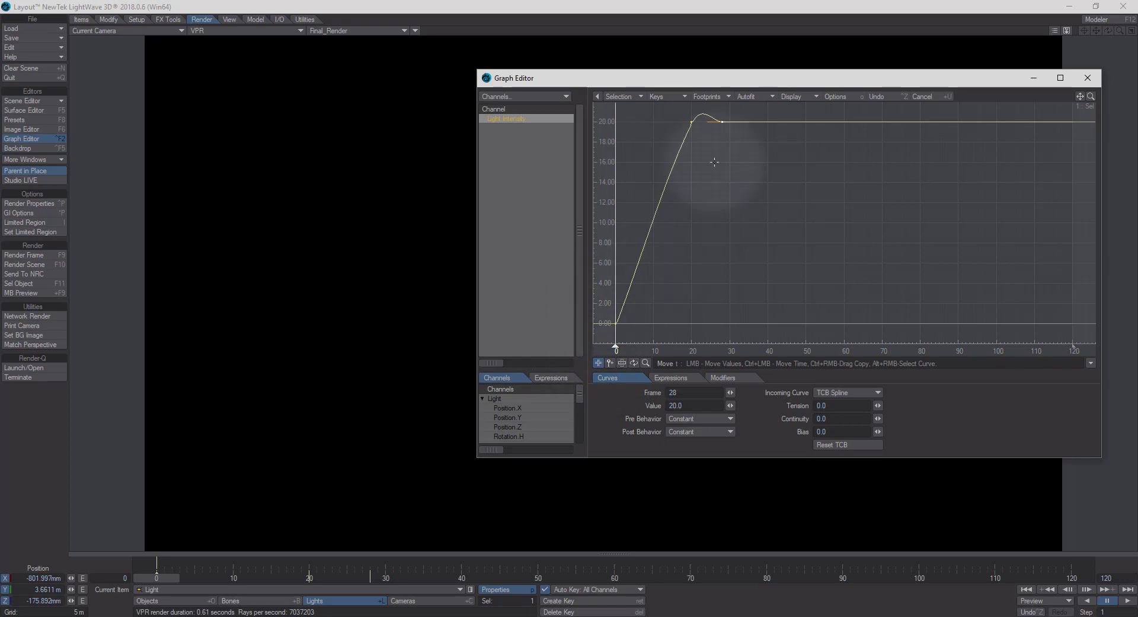
{"action": "mouse_move", "coordinate": [721, 122]}
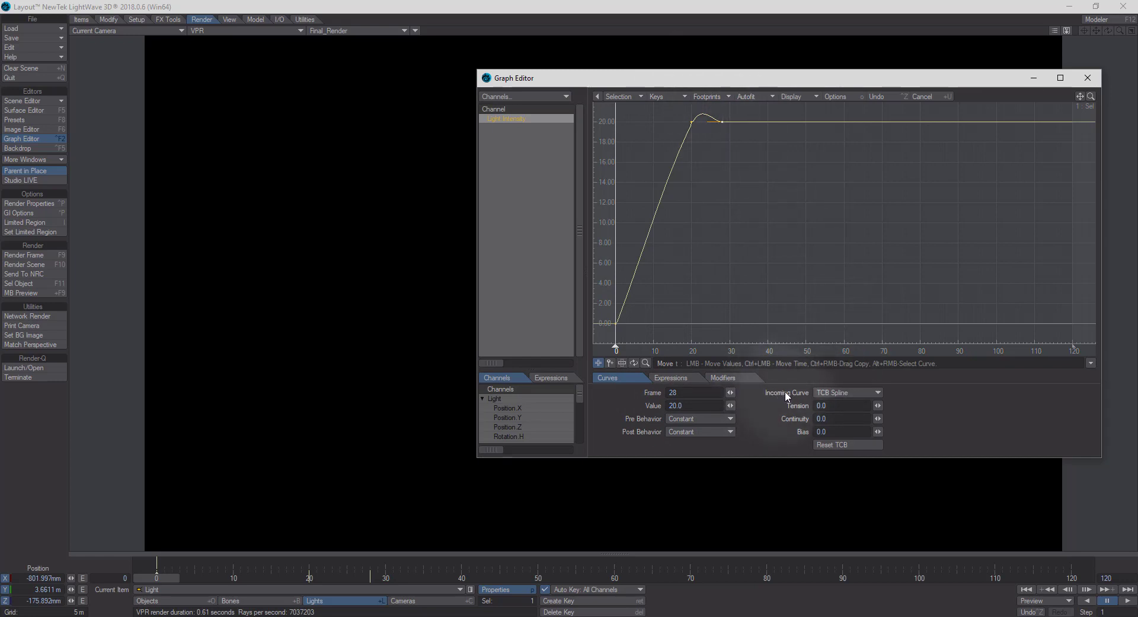
{"action": "left_click", "coordinate": [818, 392]}
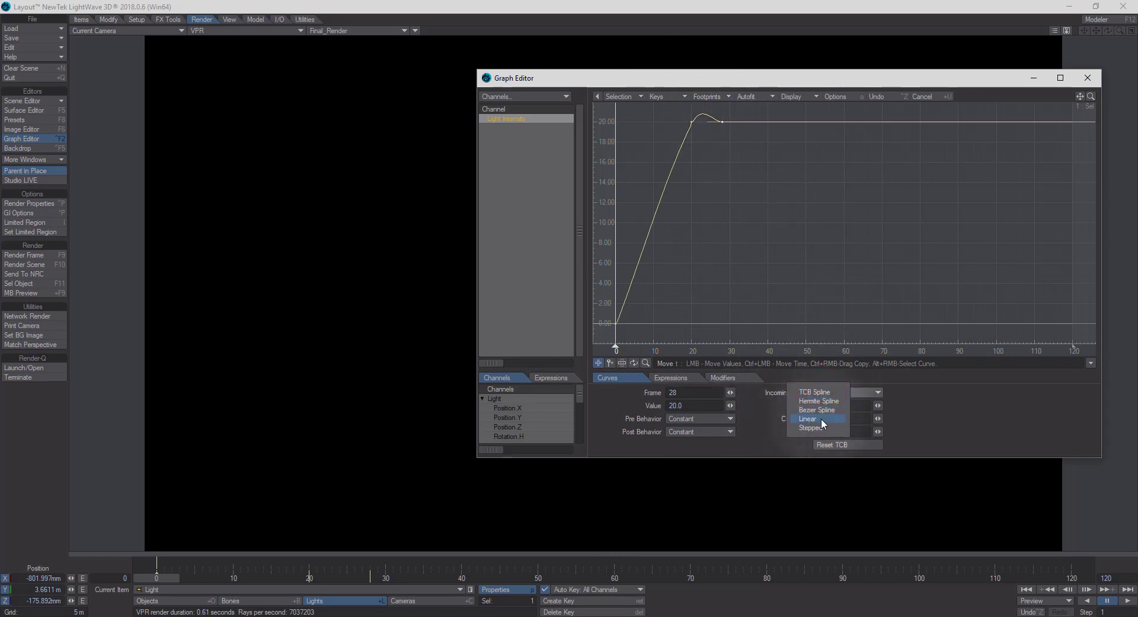
{"action": "left_click", "coordinate": [820, 418]}
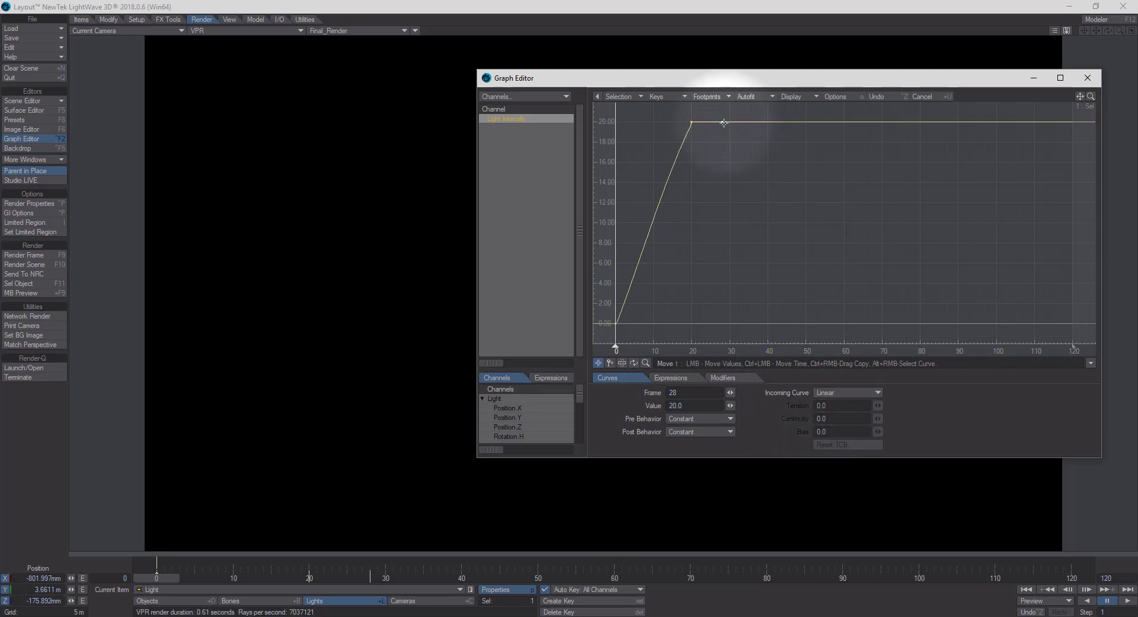
{"action": "left_click_drag", "start_coordinate": [722, 122], "coordinate": [727, 147]}
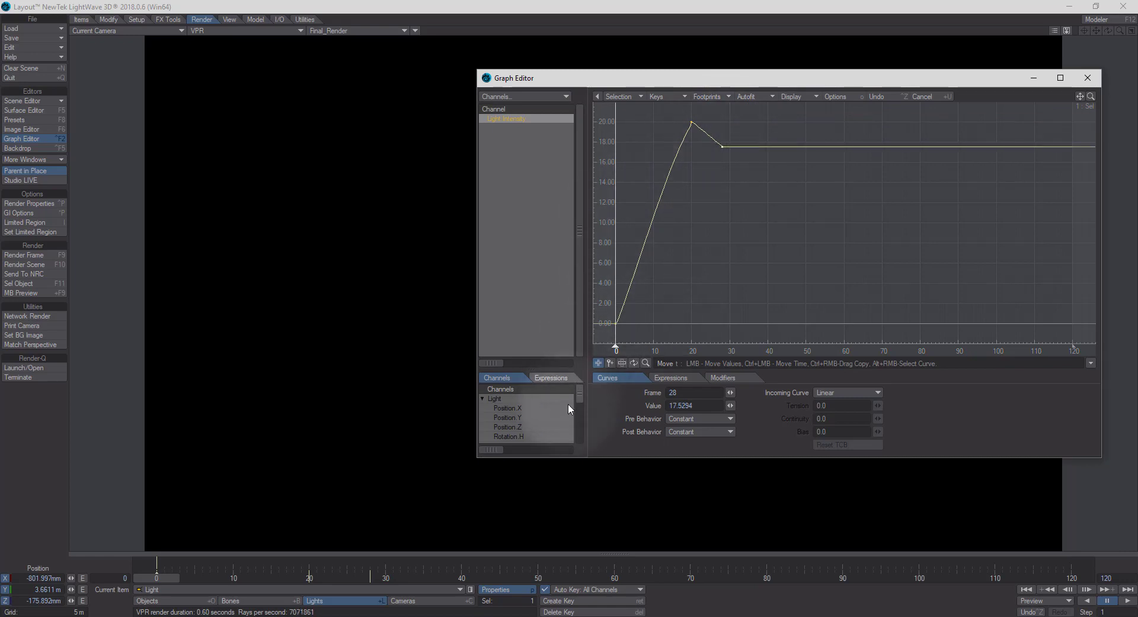
Preview the animated light intensity in the render view at frames 34, 20 and 0
{"action": "left_click_drag", "start_coordinate": [153, 582], "coordinate": [415, 580]}
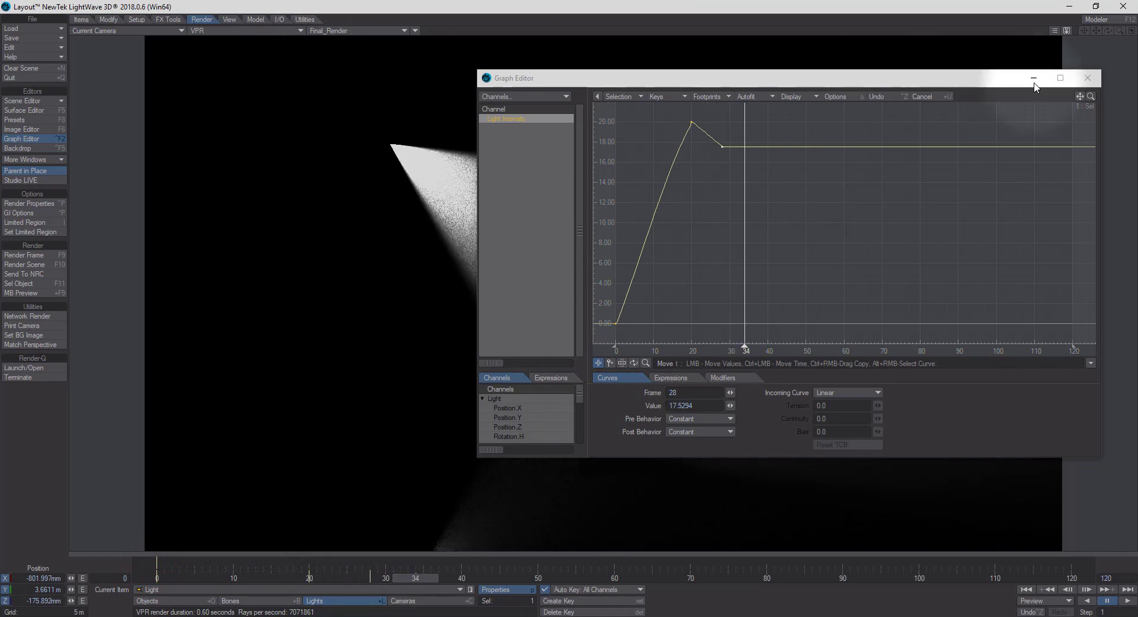
{"action": "left_click_drag", "start_coordinate": [905, 78], "coordinate": [393, 178]}
{"action": "left_click_drag", "start_coordinate": [219, 178], "coordinate": [1080, 56]}
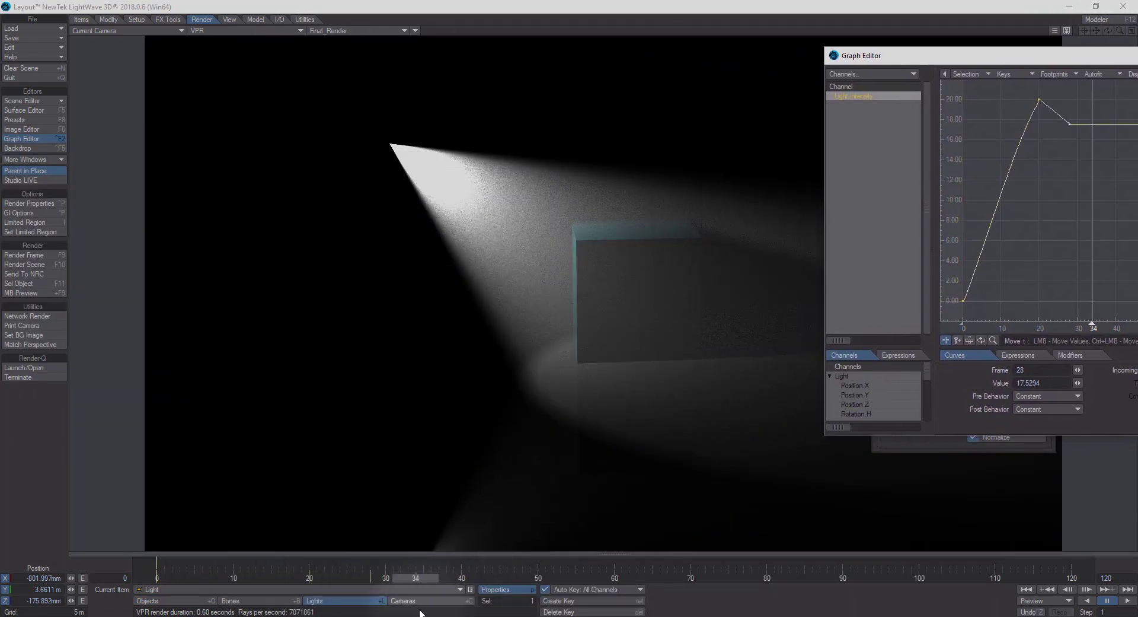
{"action": "mouse_move", "coordinate": [415, 578]}
{"action": "left_mouse_down"}
{"action": "mouse_move", "coordinate": [698, 577]}
{"action": "mouse_move", "coordinate": [156, 578]}
{"action": "mouse_move", "coordinate": [308, 578]}
{"action": "left_mouse_up"}
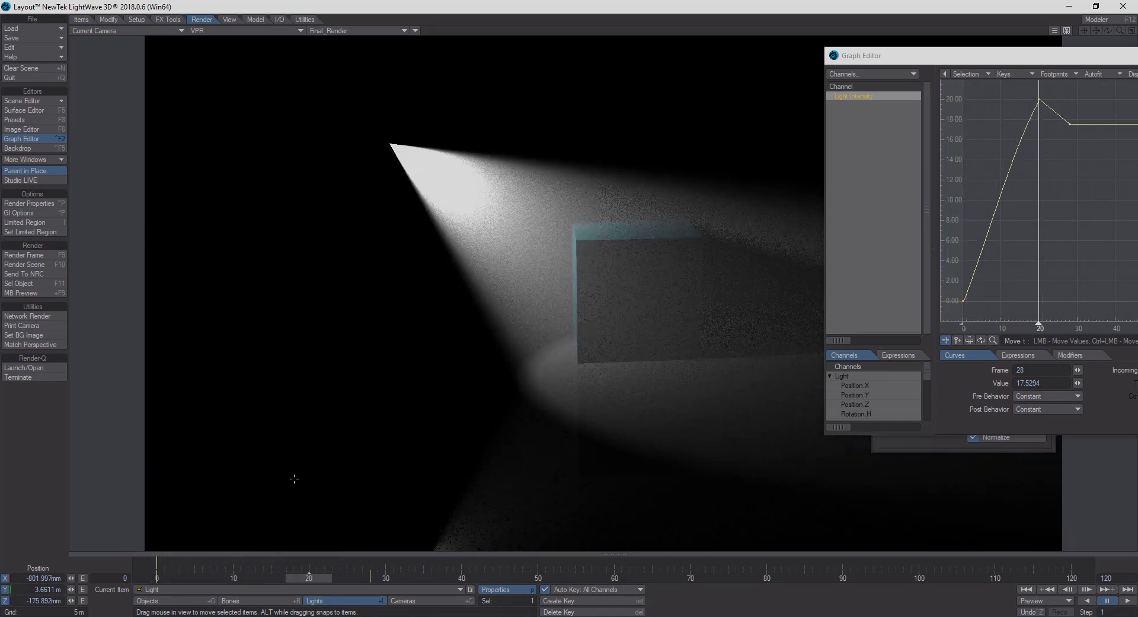
{"action": "left_click", "coordinate": [301, 578]}
{"action": "mouse_move", "coordinate": [300, 578]}
{"action": "left_mouse_down"}
{"action": "mouse_move", "coordinate": [217, 578]}
{"action": "mouse_move", "coordinate": [332, 578]}
{"action": "mouse_move", "coordinate": [157, 578]}
{"action": "left_mouse_up"}
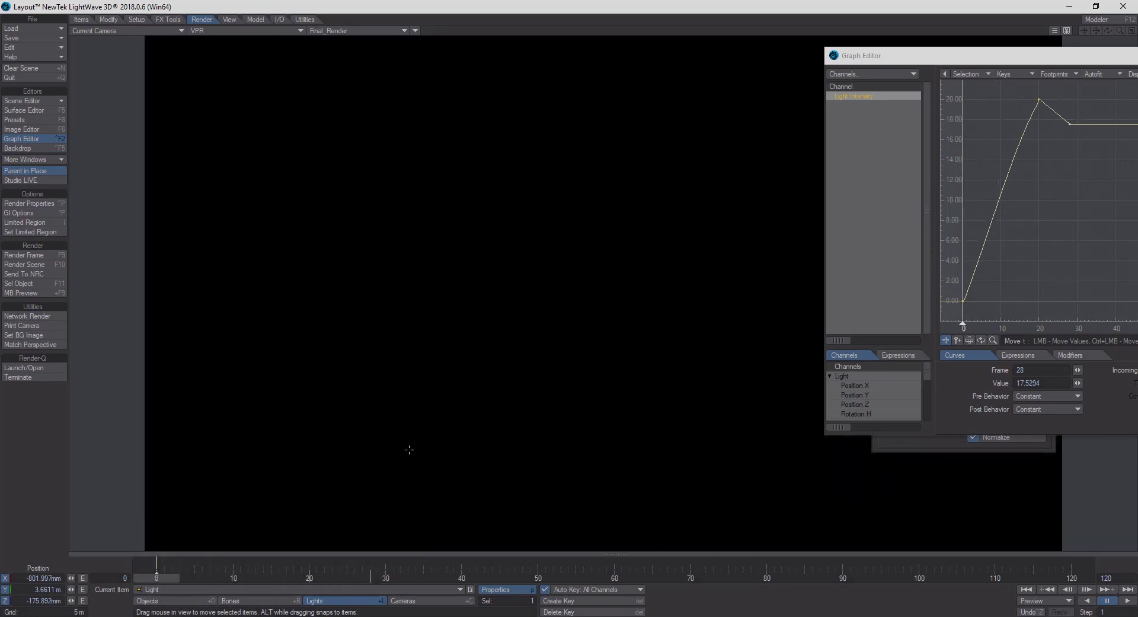
Close the Graph Editor and move the timeline to frame 13 with the light properties still open
{"action": "left_click_drag", "start_coordinate": [1003, 53], "coordinate": [599, 100]}
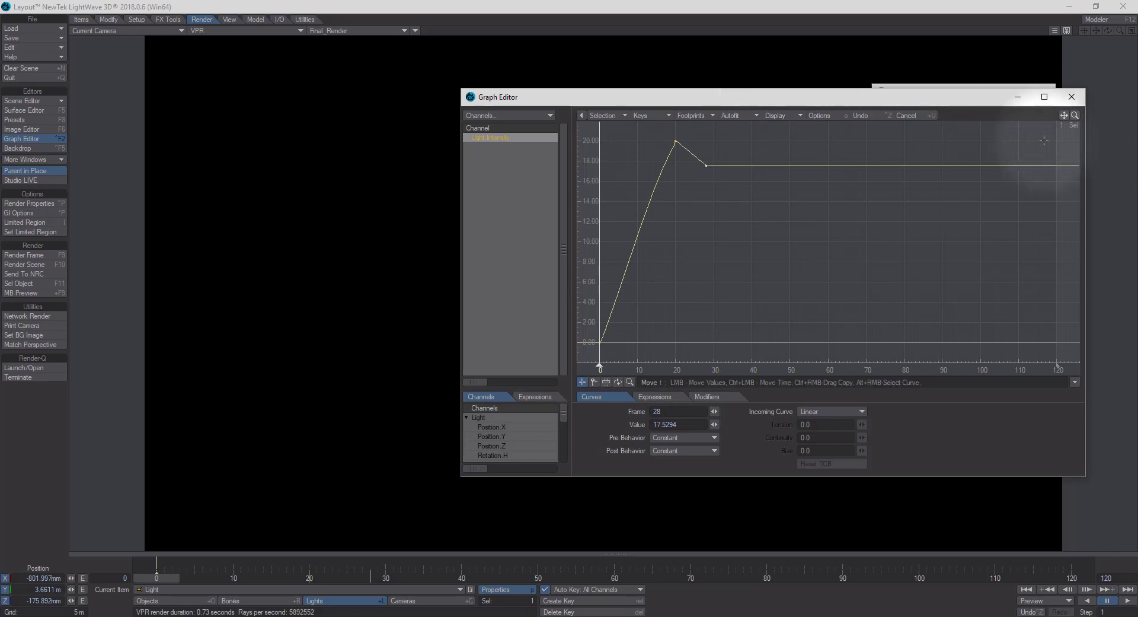
{"action": "left_click", "coordinate": [1072, 97]}
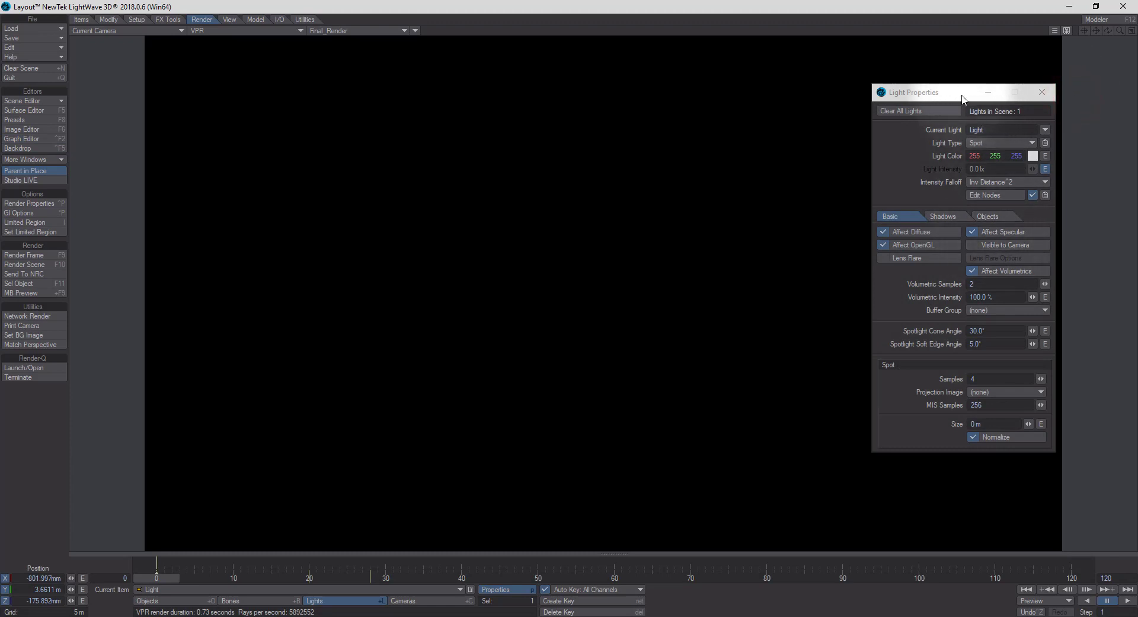
{"action": "left_click_drag", "start_coordinate": [961, 95], "coordinate": [906, 102]}
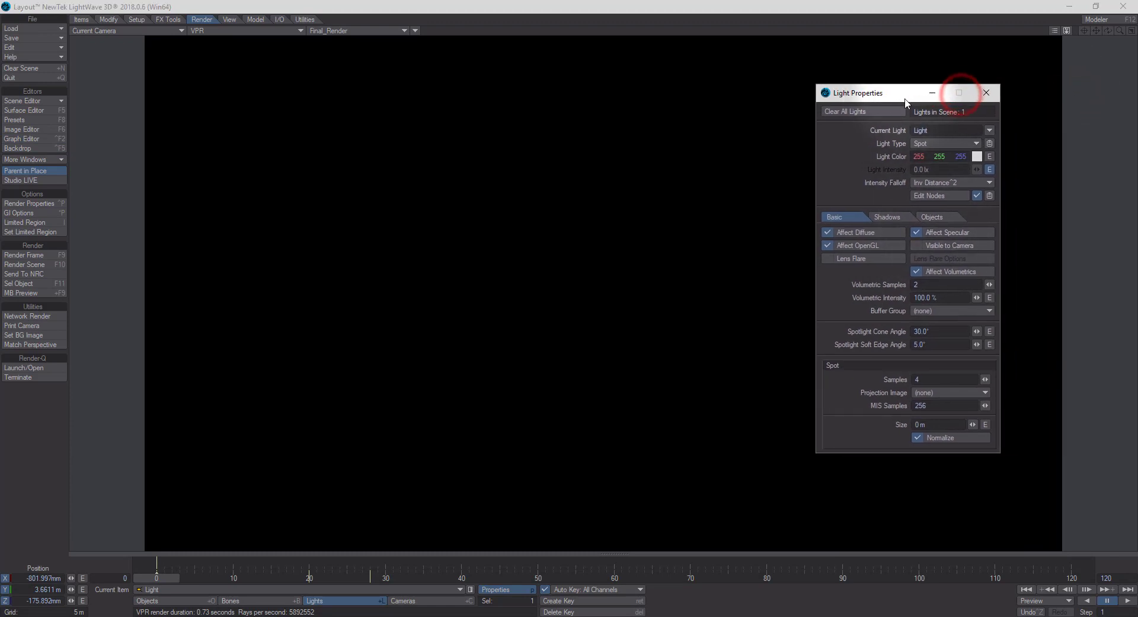
{"action": "left_click", "coordinate": [148, 576]}
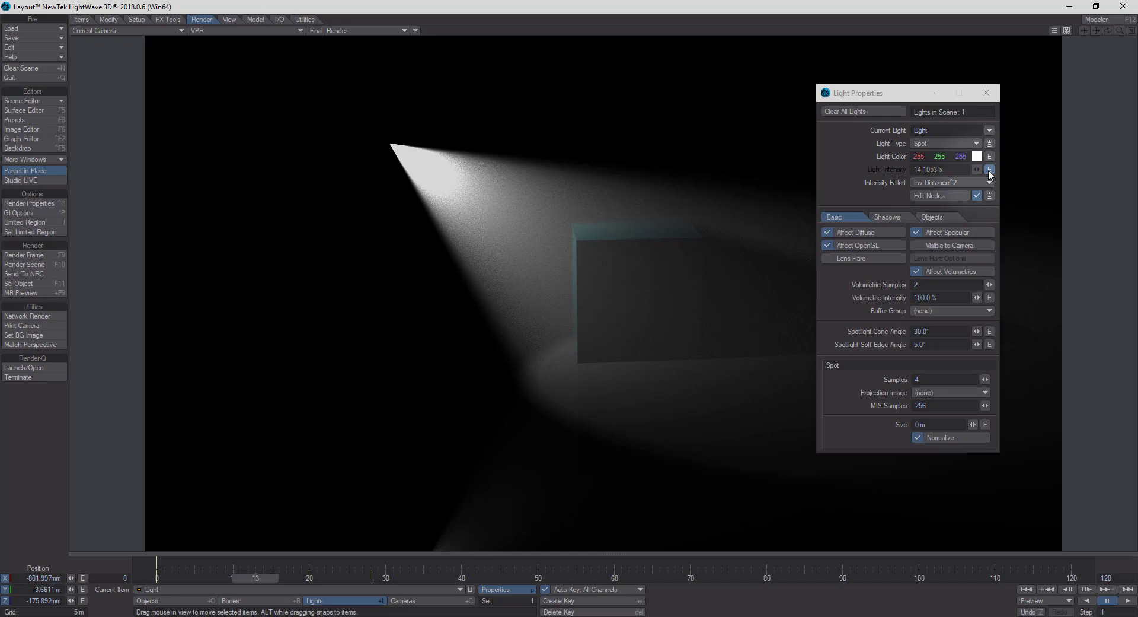
Close the light properties and switch the viewport from VPR to Textured Shaded Solid
{"action": "key", "text": "shift"}
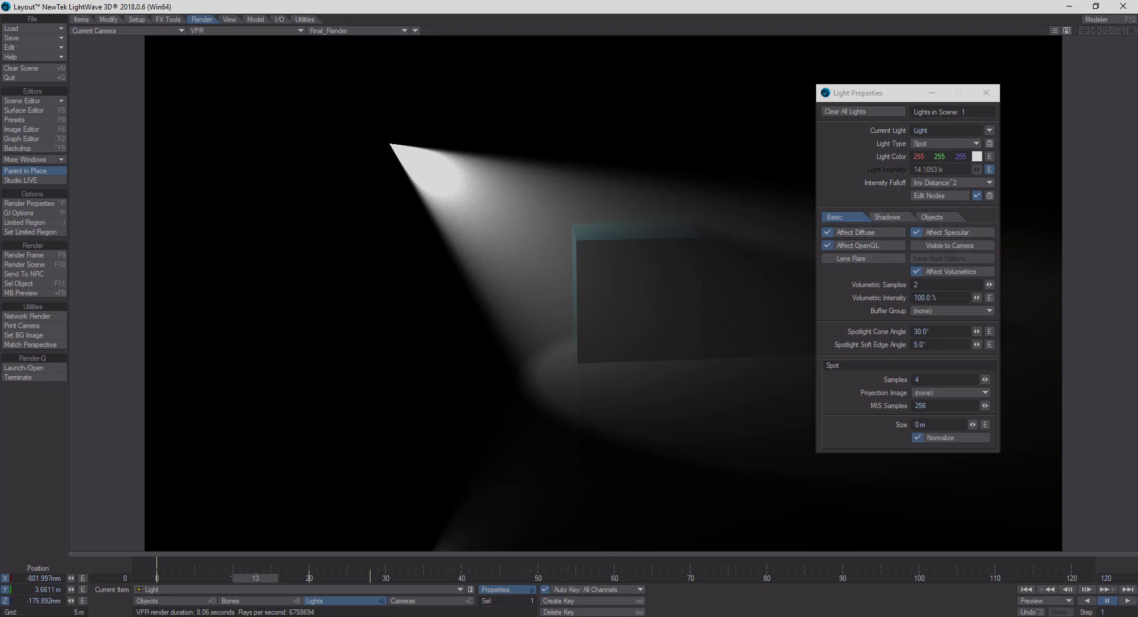
{"action": "key", "text": "p"}
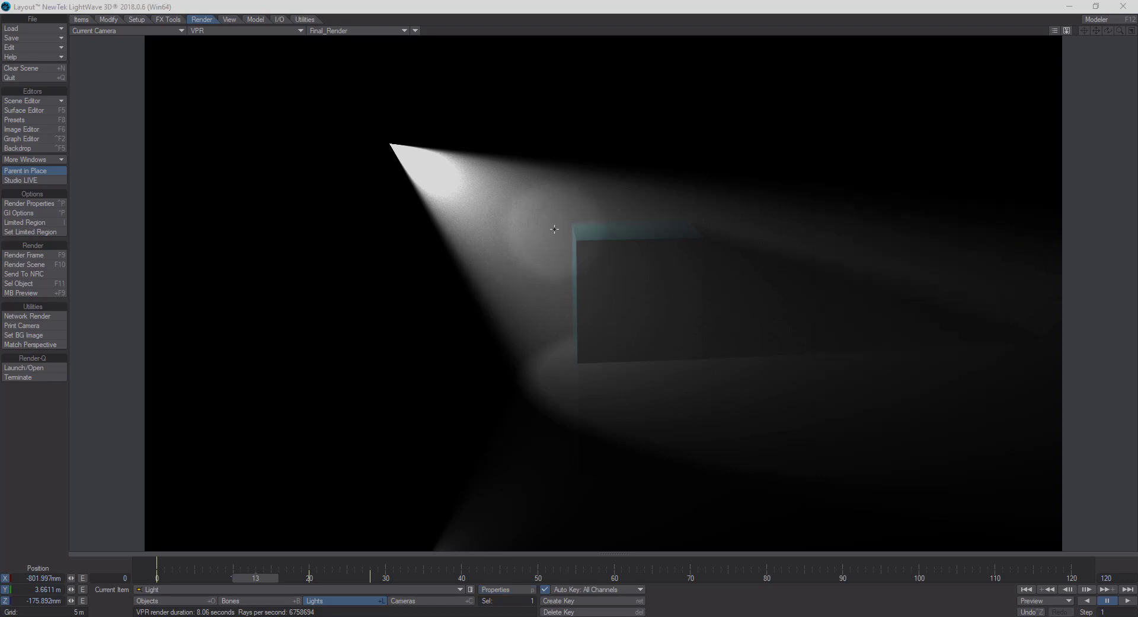
{"action": "left_click", "coordinate": [279, 29]}
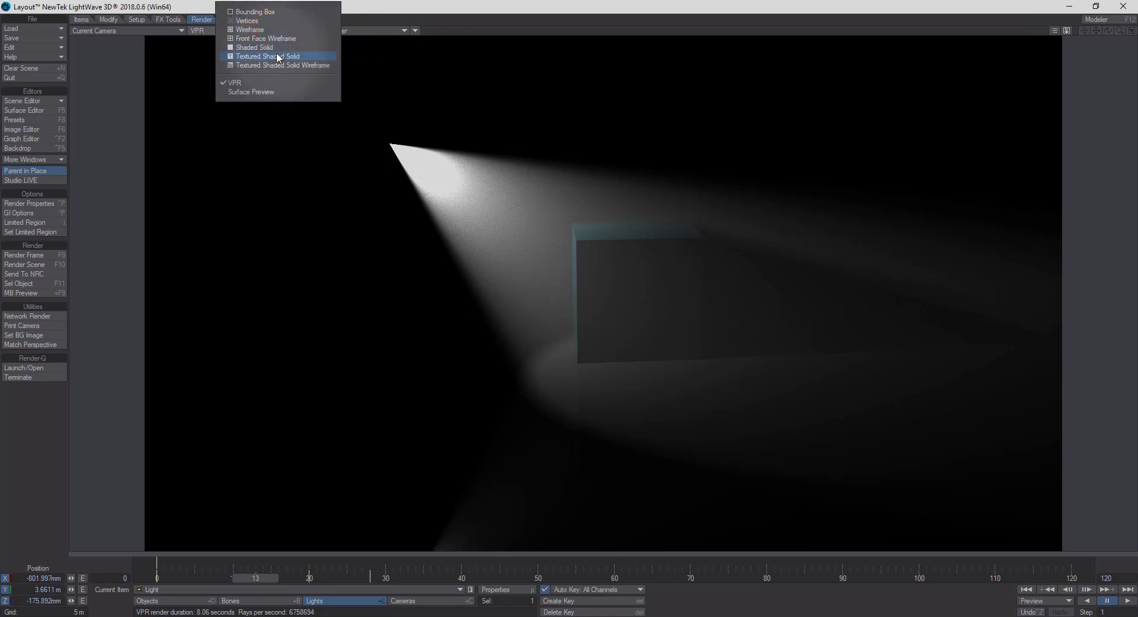
{"action": "left_click", "coordinate": [279, 57]}
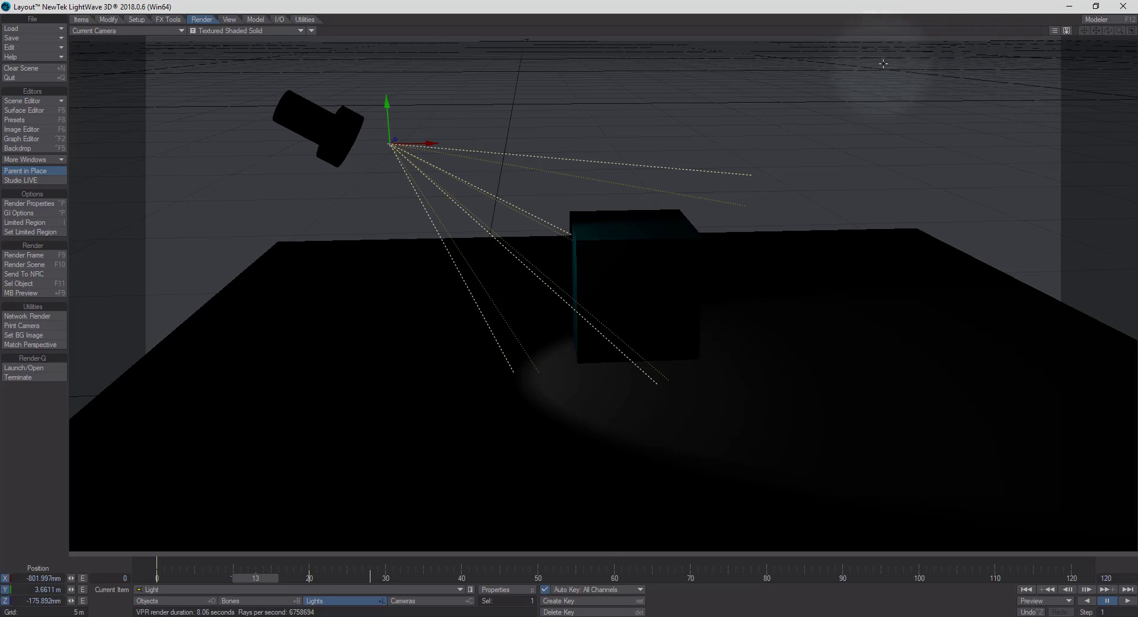
Switch the viewport to Perspective and move the light closer to the flashlight head, to an X position of about -1.0 m
{"action": "left_click", "coordinate": [144, 29]}
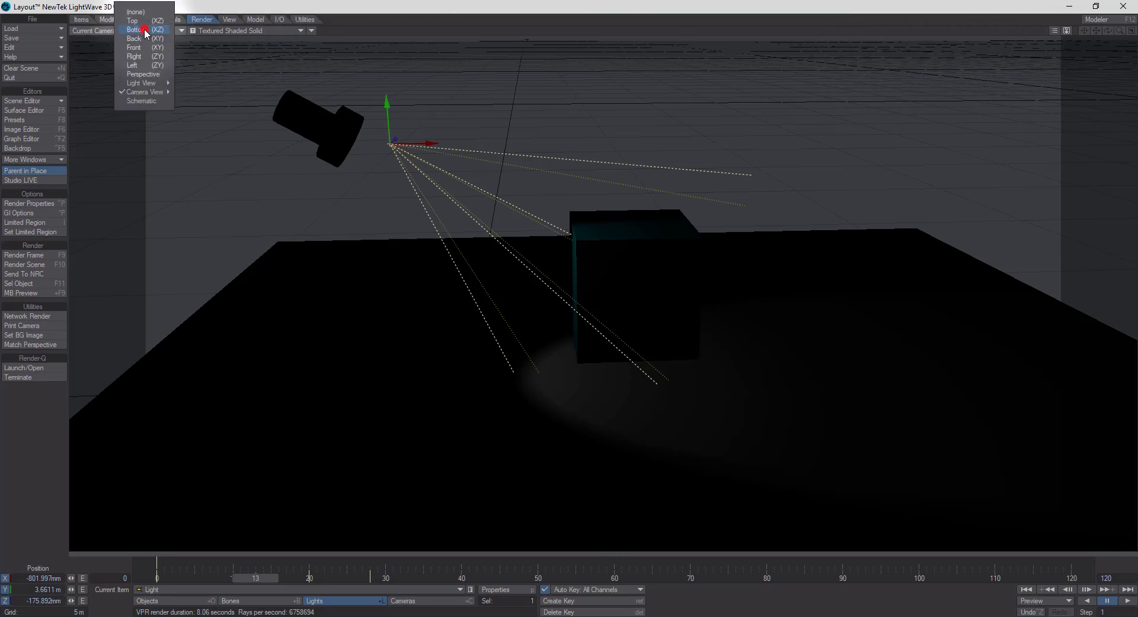
{"action": "left_click", "coordinate": [142, 74]}
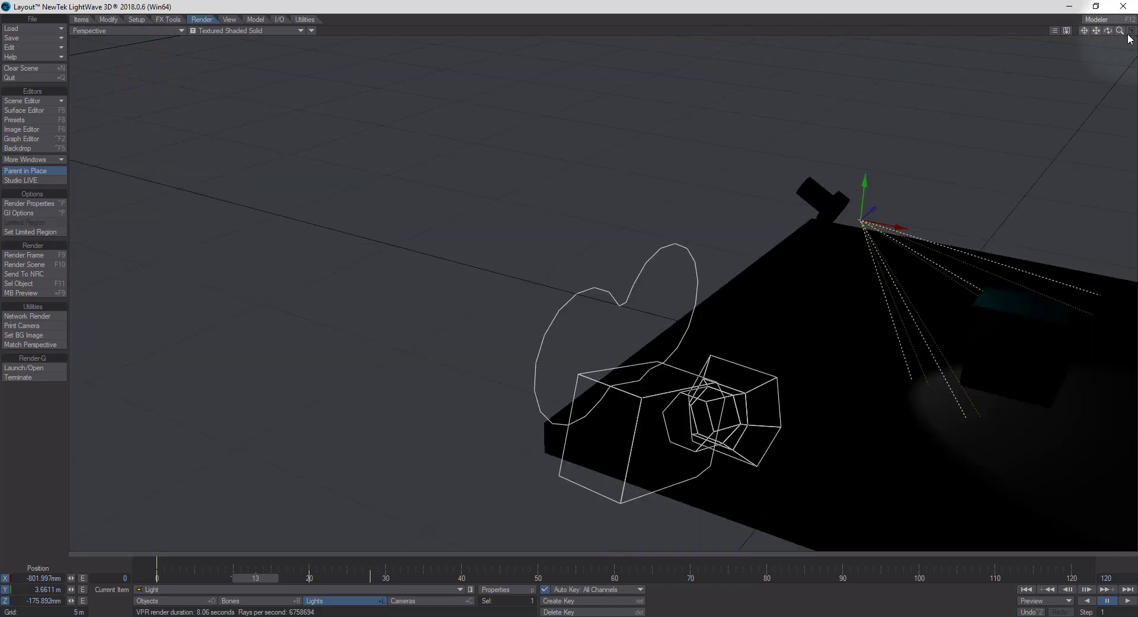
{"action": "mouse_move", "coordinate": [1111, 31]}
{"action": "left_mouse_down"}
{"action": "mouse_move", "coordinate": [1120, 37]}
{"action": "mouse_move", "coordinate": [1096, 32]}
{"action": "left_mouse_up"}
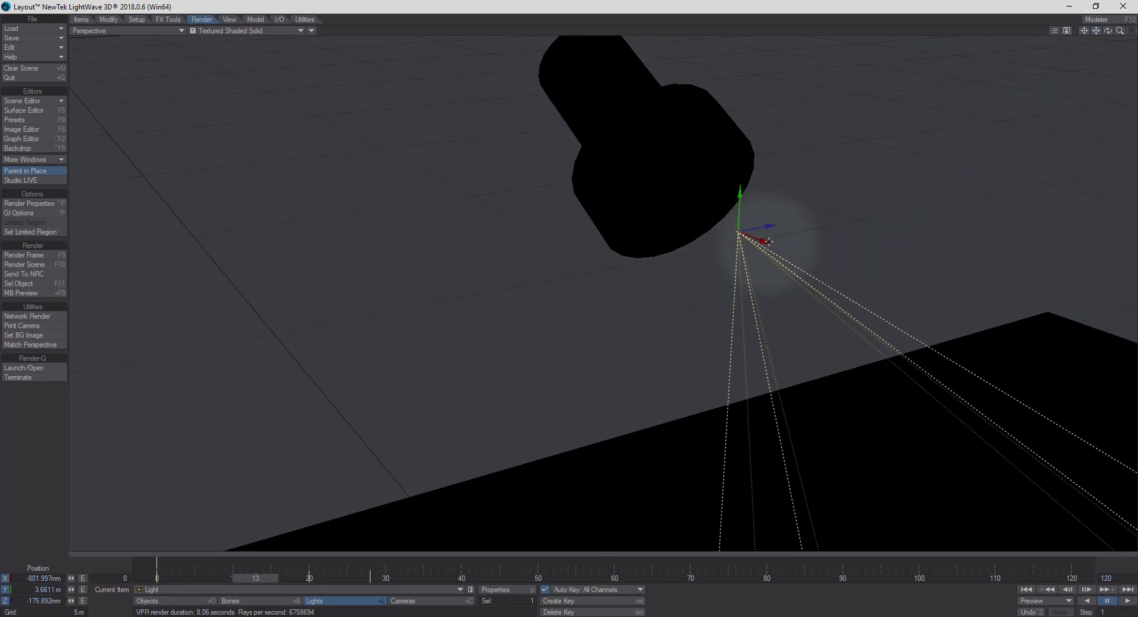
{"action": "left_click_drag", "start_coordinate": [768, 240], "coordinate": [738, 230]}
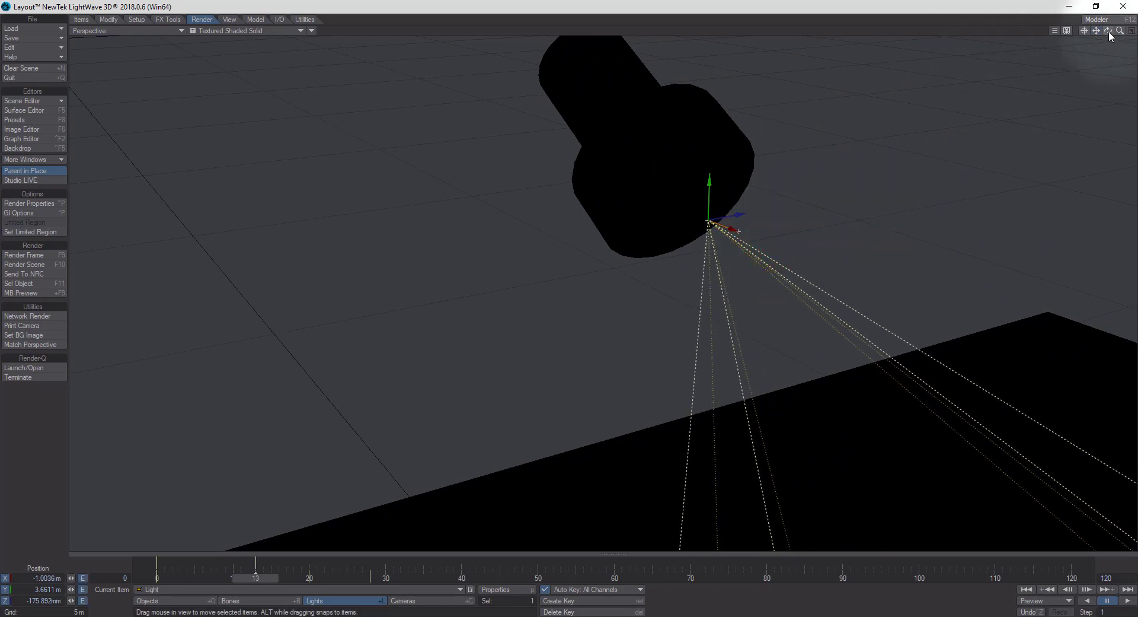
{"action": "left_click_drag", "start_coordinate": [1107, 30], "coordinate": [1107, 31]}
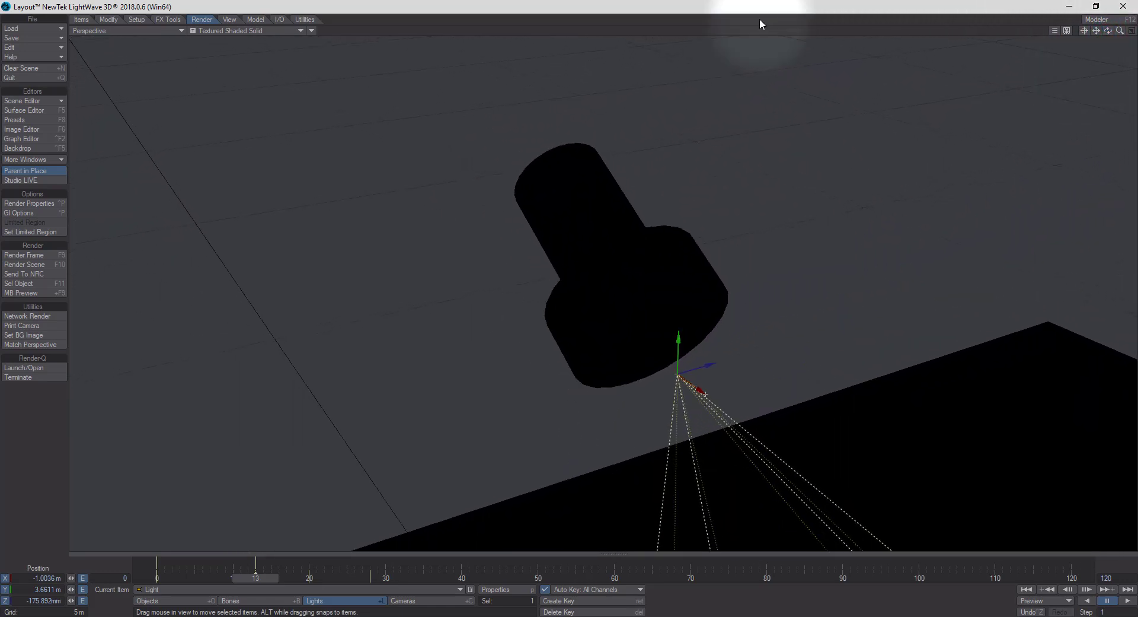
Return the viewport to the current camera view and move the light against the flashlight lens, to about -1.27 m in X
{"action": "left_click", "coordinate": [112, 29]}
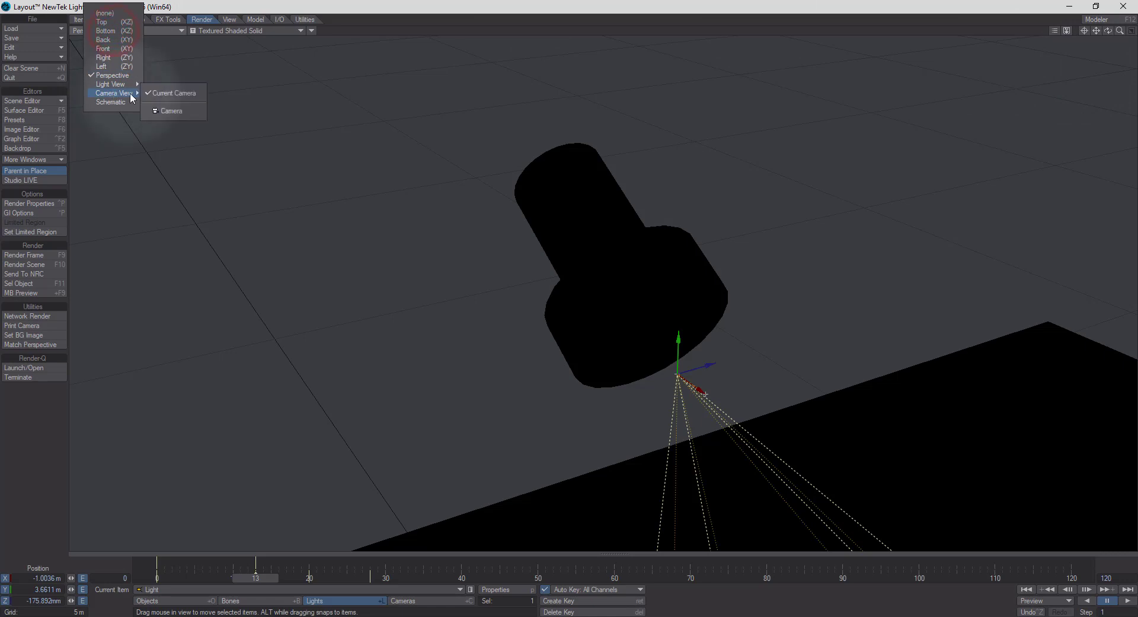
{"action": "left_click", "coordinate": [181, 95]}
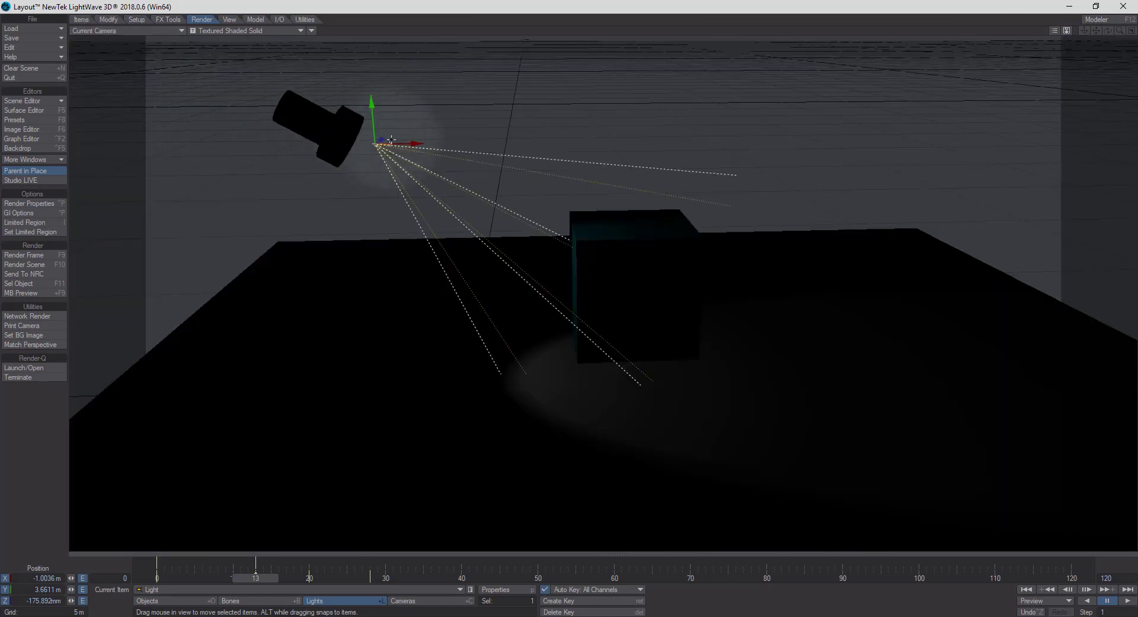
{"action": "left_click_drag", "start_coordinate": [405, 144], "coordinate": [387, 143]}
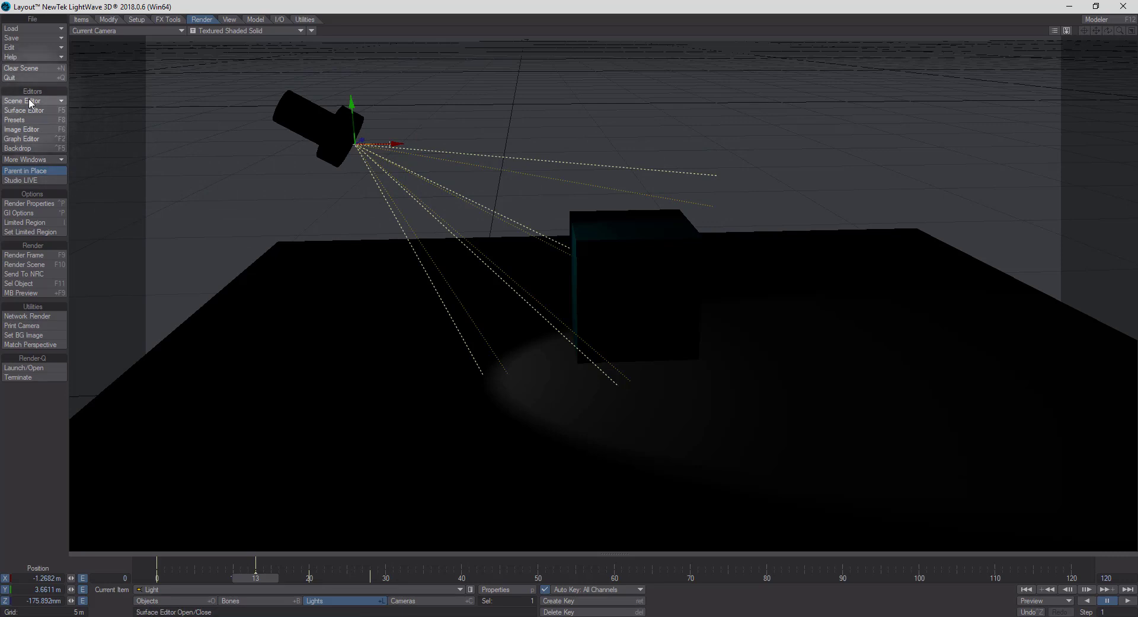
{"action": "left_click", "coordinate": [81, 20]}
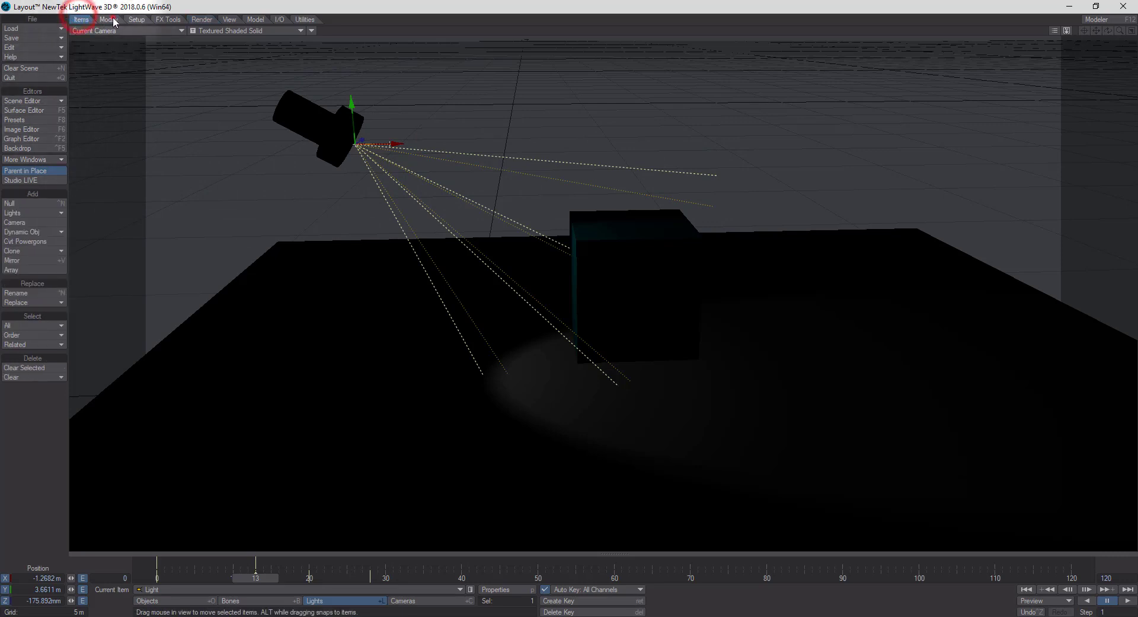
{"action": "left_click", "coordinate": [108, 20]}
{"action": "left_click", "coordinate": [139, 19]}
{"action": "left_click", "coordinate": [174, 19]}
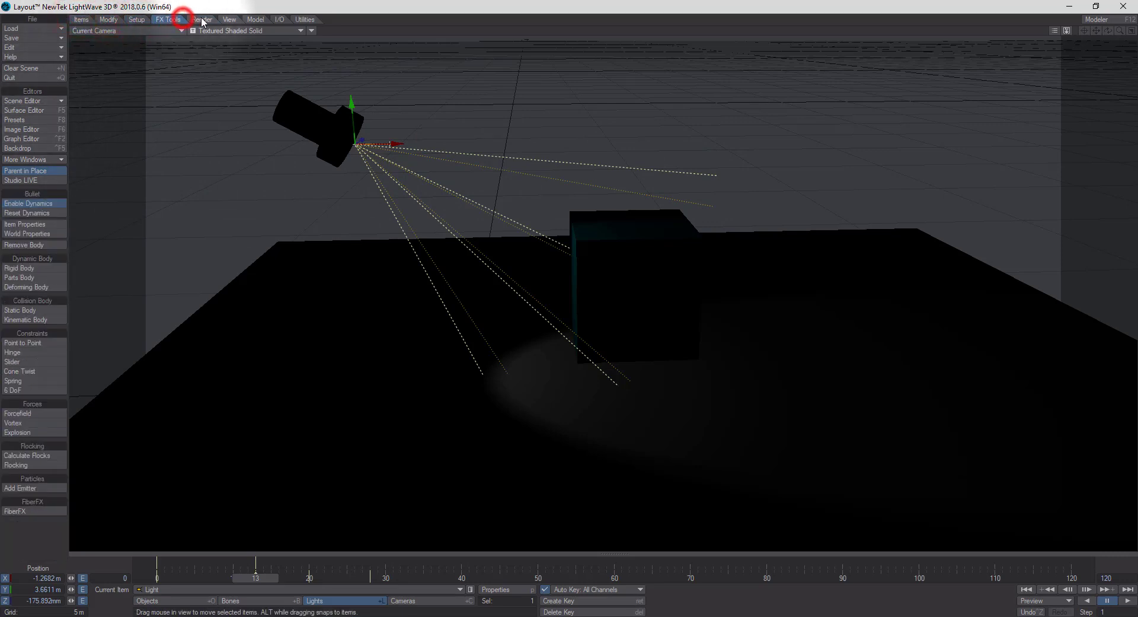
{"action": "left_click", "coordinate": [206, 19]}
{"action": "left_click", "coordinate": [280, 19]}
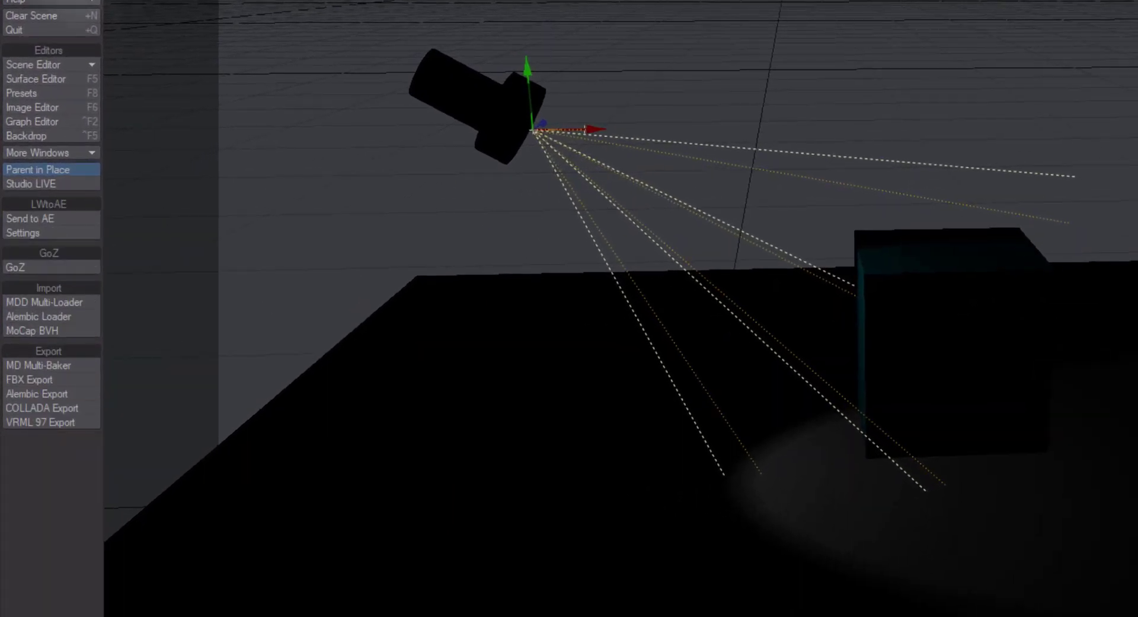
{"action": "left_click", "coordinate": [128, 1]}
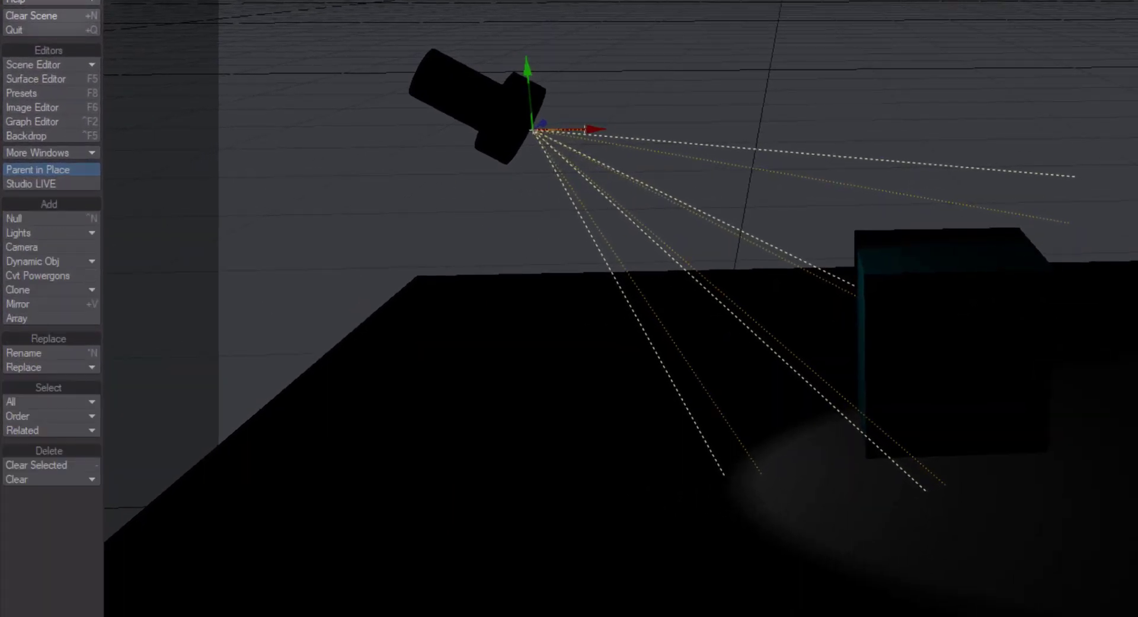
Open the Scene Editor and parent the Light item to P8-model:flashlight
{"action": "left_click", "coordinate": [62, 63]}
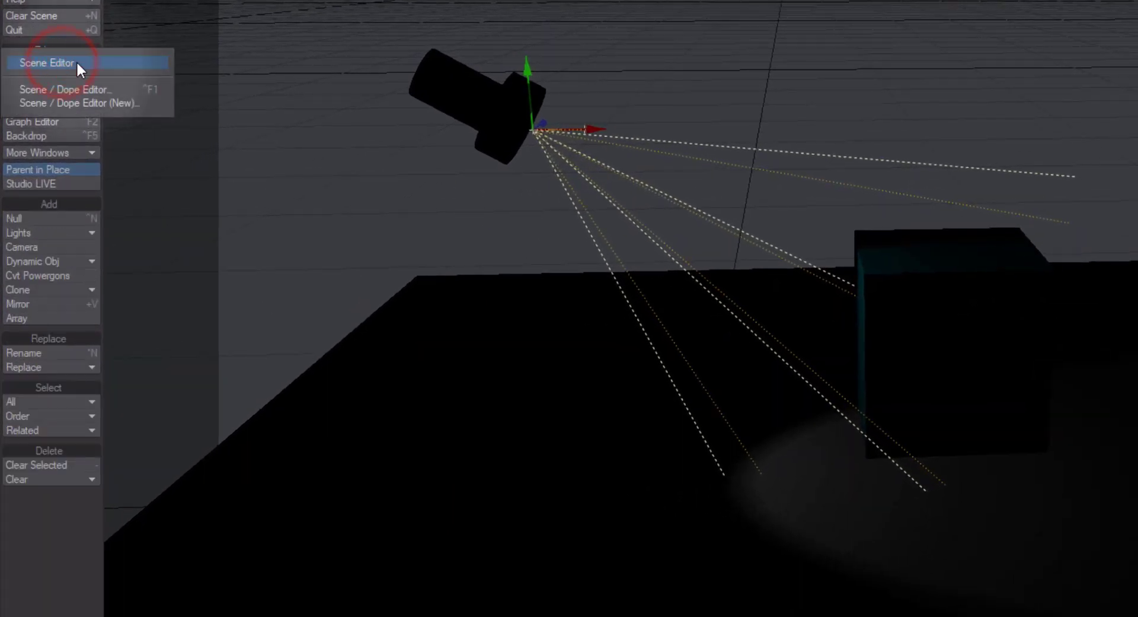
{"action": "left_click", "coordinate": [55, 61]}
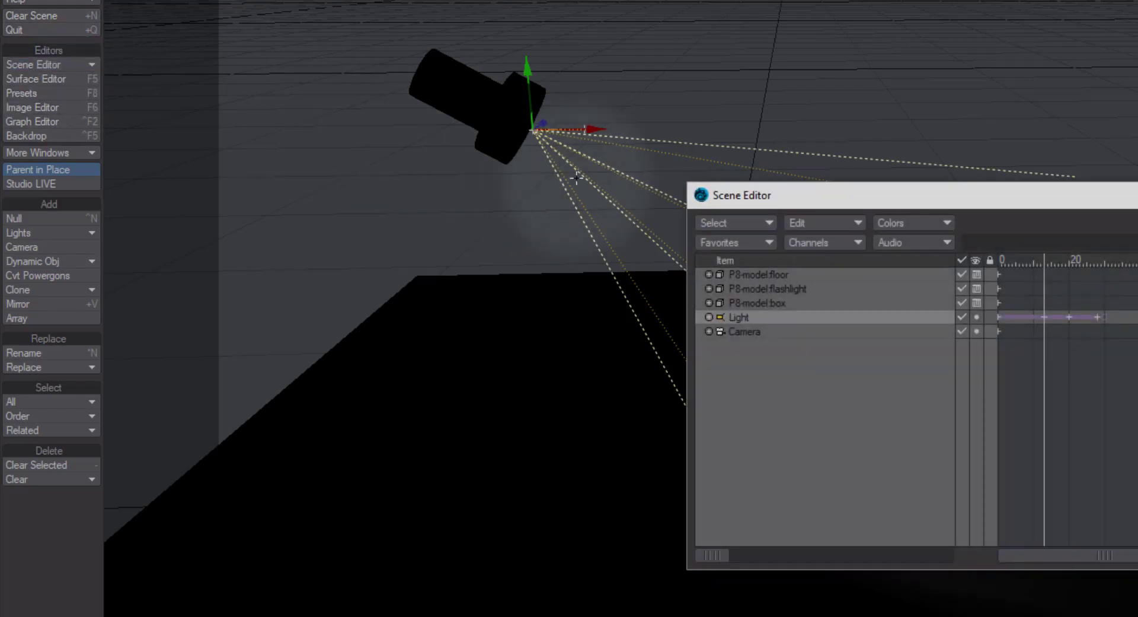
{"action": "left_click_drag", "start_coordinate": [773, 201], "coordinate": [846, 205]}
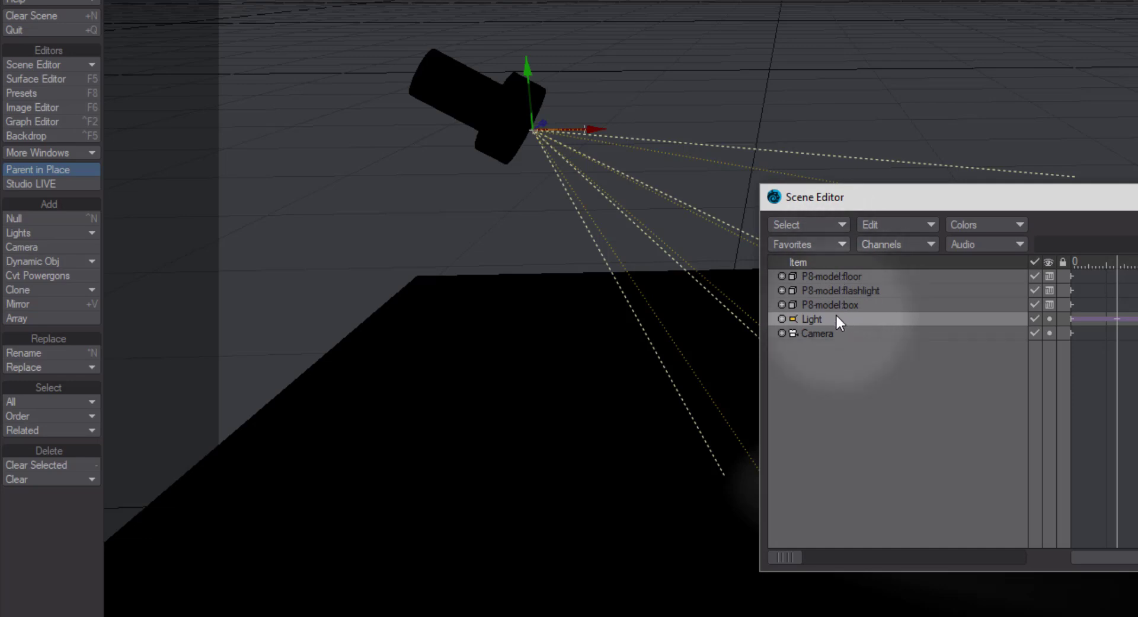
{"action": "left_click_drag", "start_coordinate": [793, 318], "coordinate": [817, 290]}
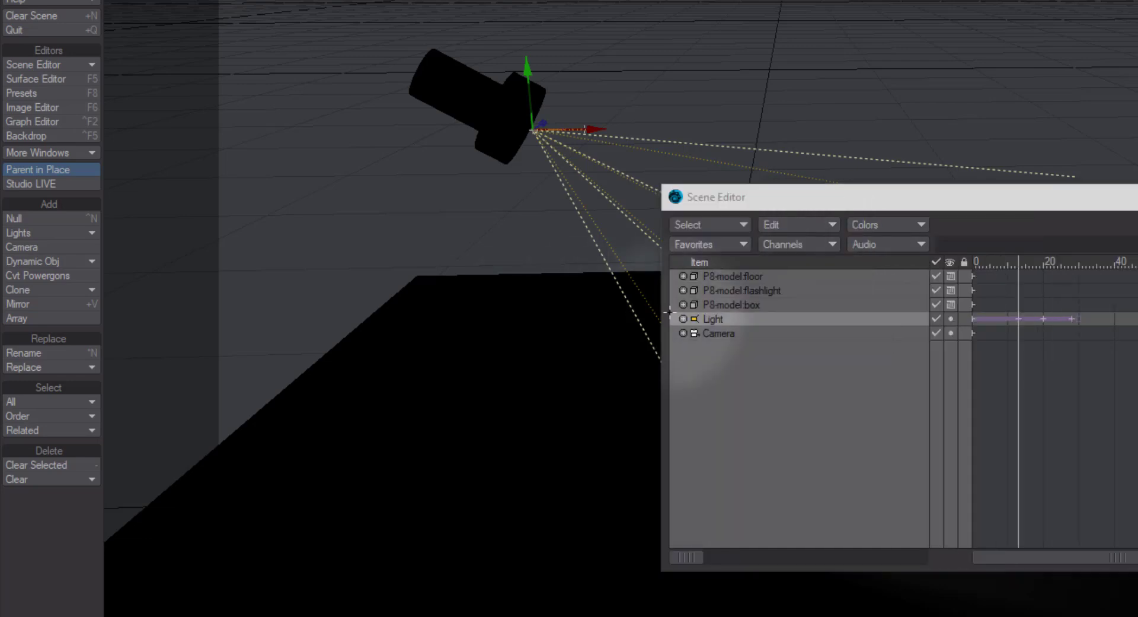
{"action": "left_click", "coordinate": [693, 317]}
{"action": "left_click_drag", "start_coordinate": [692, 315], "coordinate": [695, 289]}
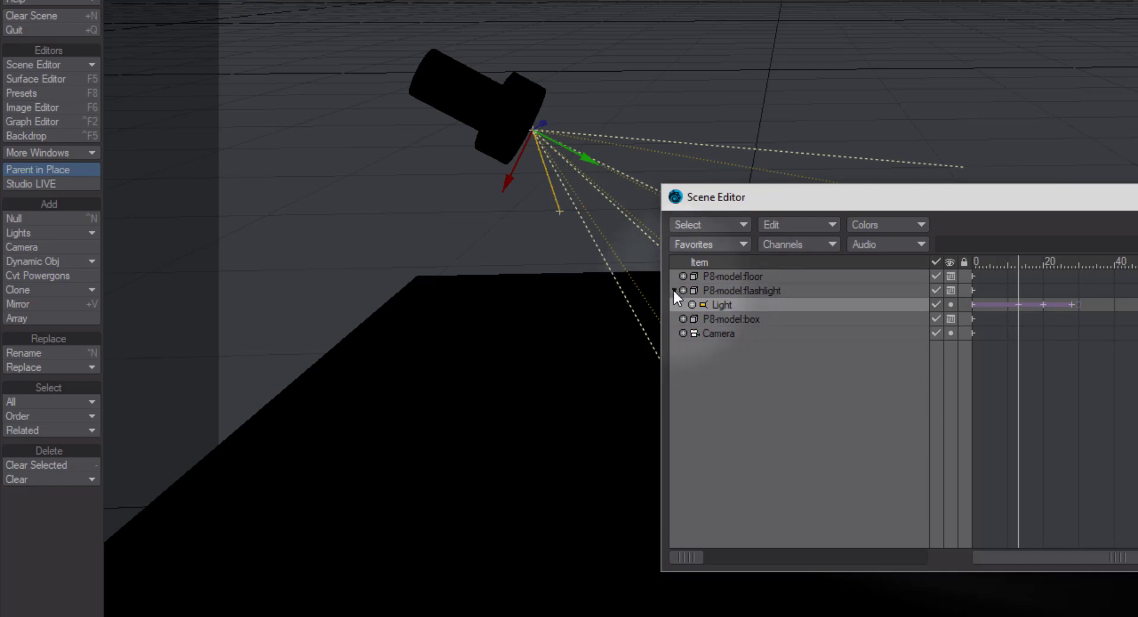
Collapse and expand the flashlight's hierarchy in the Scene Editor to check the nested light
{"action": "left_click", "coordinate": [675, 290]}
{"action": "left_click", "coordinate": [675, 290]}
{"action": "left_click", "coordinate": [676, 290]}
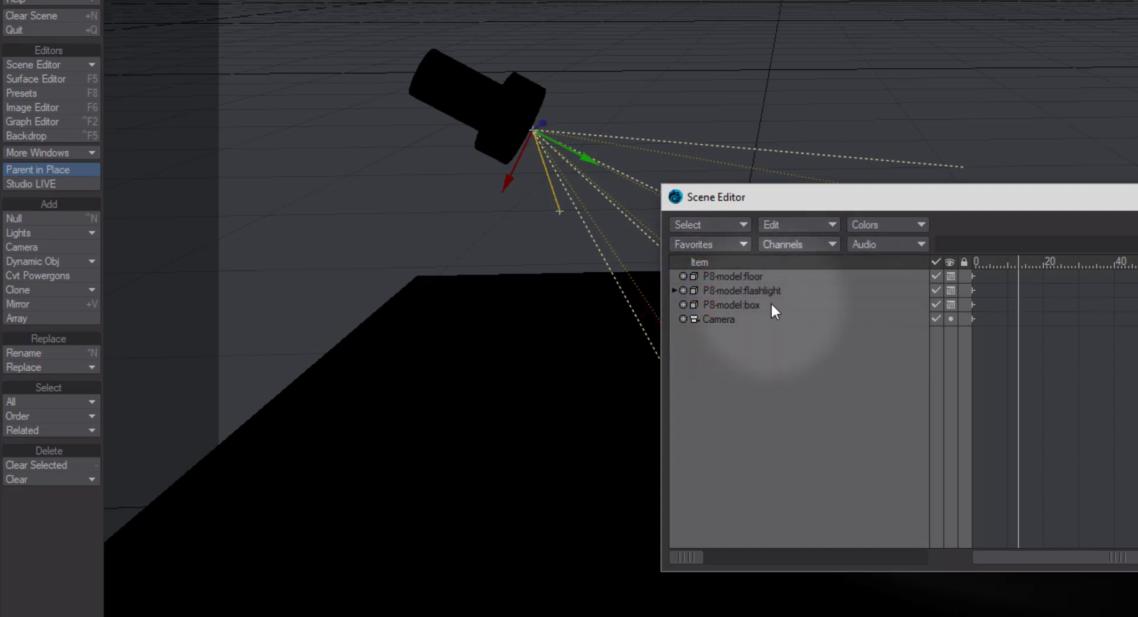
{"action": "left_click", "coordinate": [674, 290]}
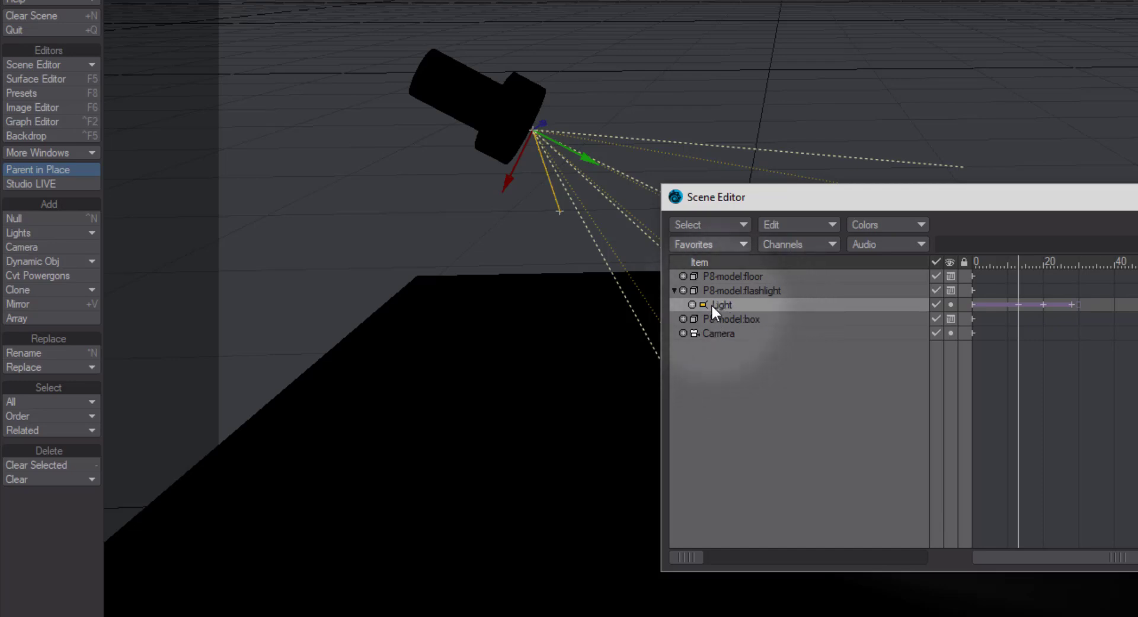
Unparent the light from the flashlight and parent it to the flashlight again
{"action": "left_click_drag", "start_coordinate": [710, 304], "coordinate": [705, 327]}
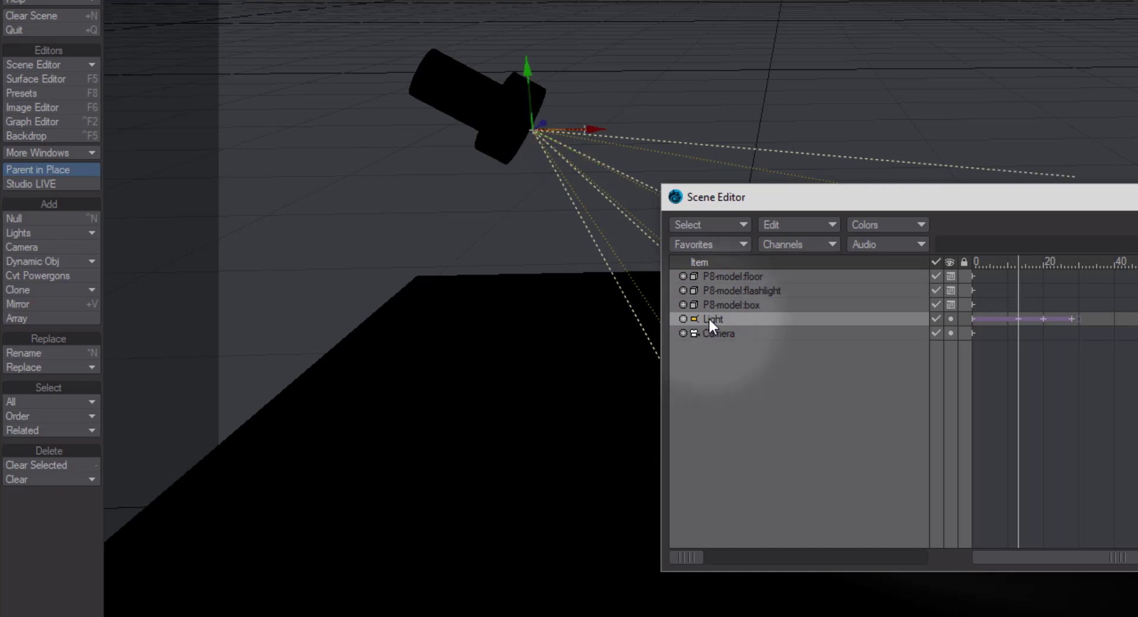
{"action": "left_click_drag", "start_coordinate": [710, 319], "coordinate": [705, 291]}
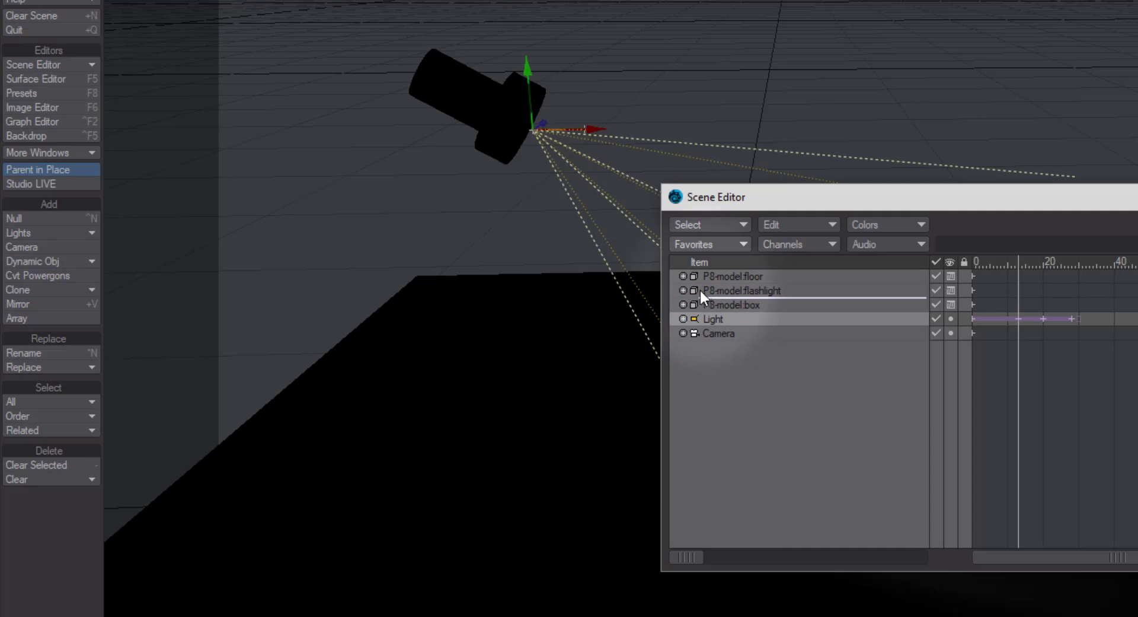
{"action": "left_click_drag", "start_coordinate": [701, 290], "coordinate": [701, 290]}
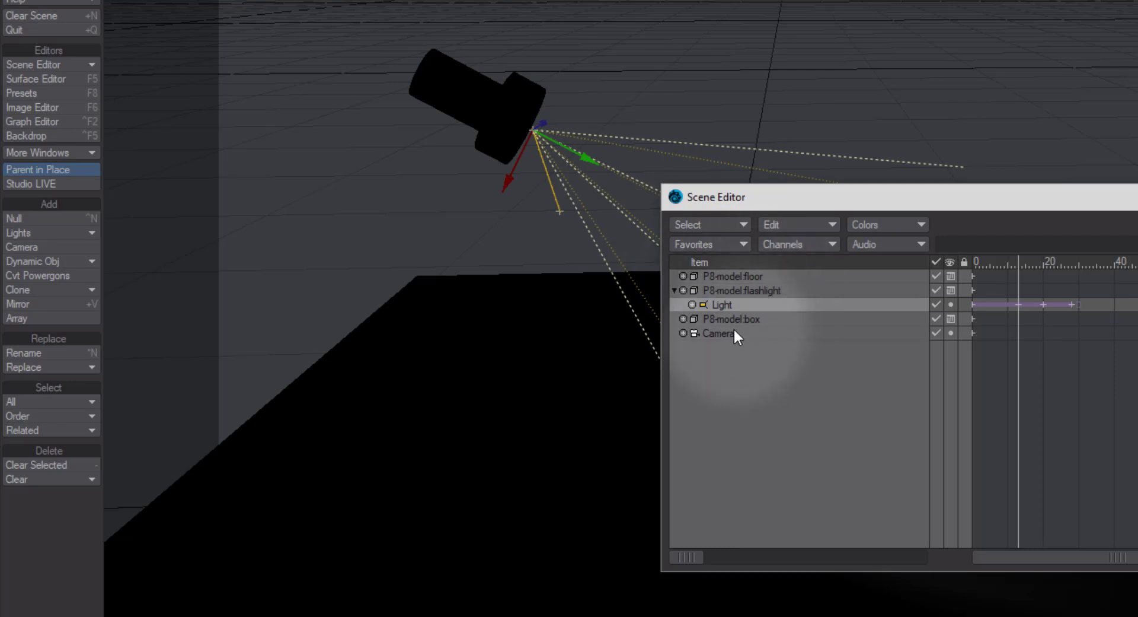
Collapse and expand the flashlight item to examine its parent-child structure
{"action": "left_click", "coordinate": [674, 288]}
{"action": "left_click", "coordinate": [675, 289]}
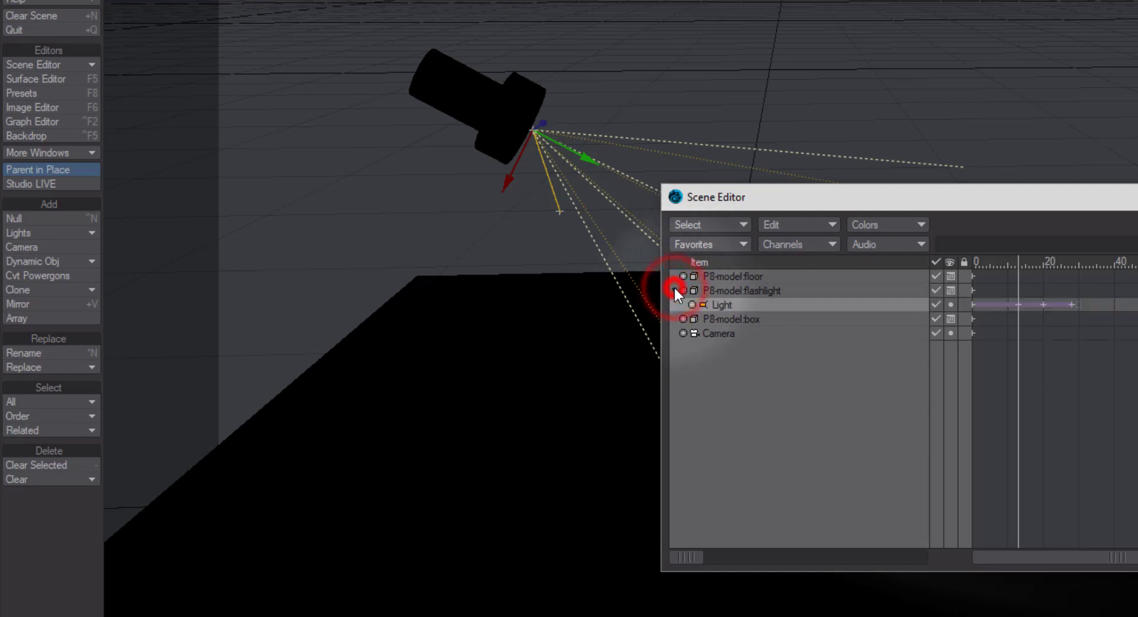
{"action": "left_click", "coordinate": [674, 289]}
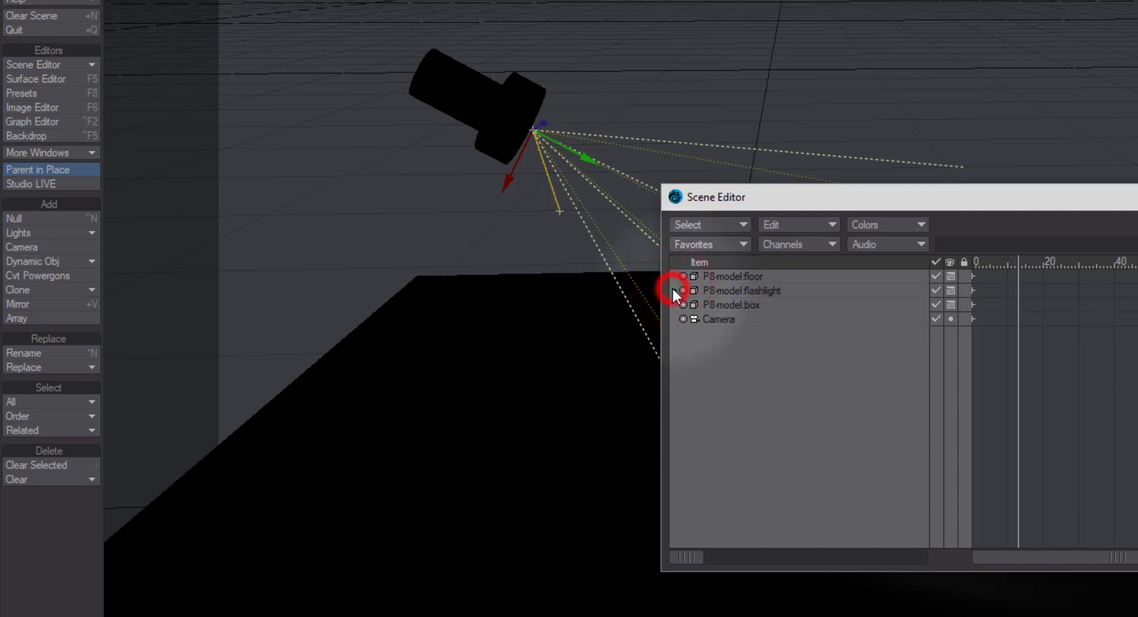
{"action": "left_click", "coordinate": [673, 290]}
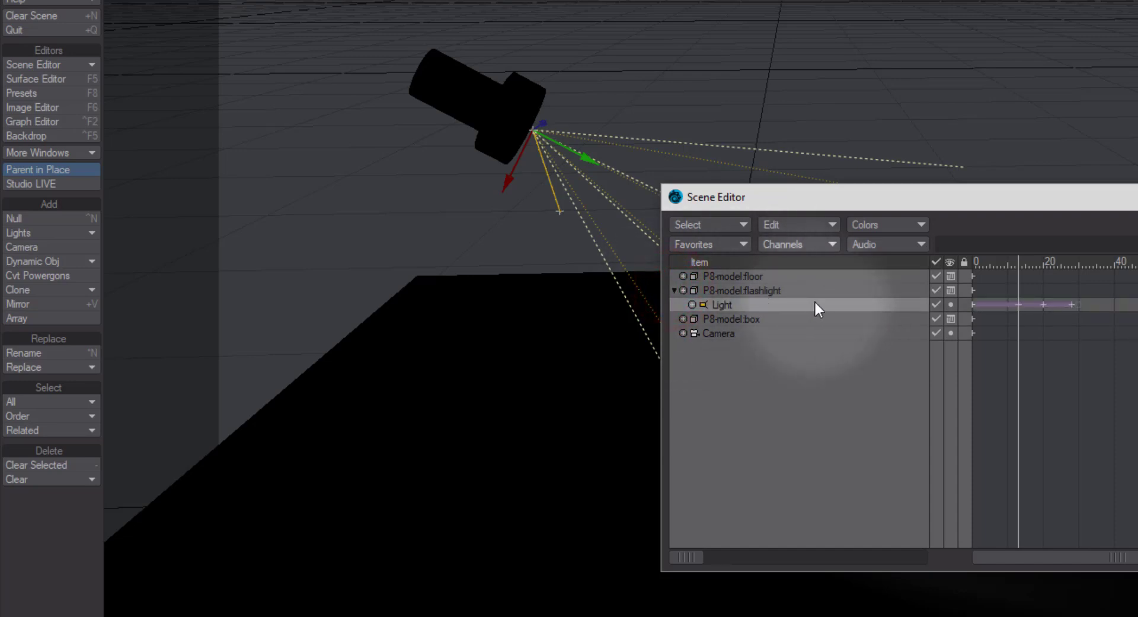
Select the parent flashlight and its child light in turn, and close the Scene Editor
{"action": "left_click", "coordinate": [735, 288]}
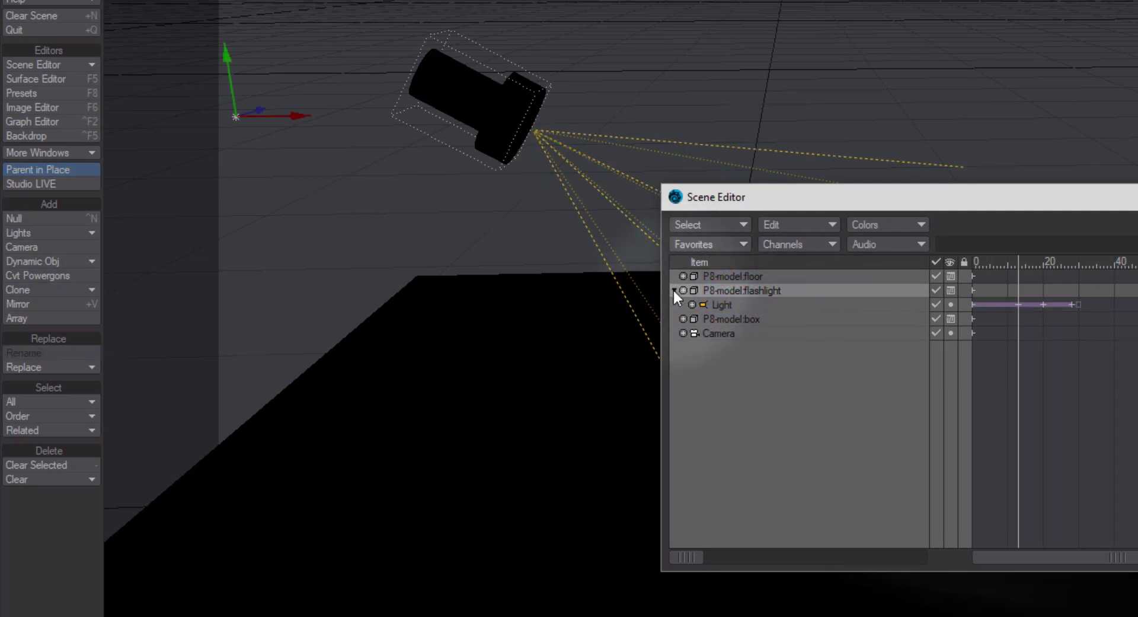
{"action": "left_click", "coordinate": [745, 304]}
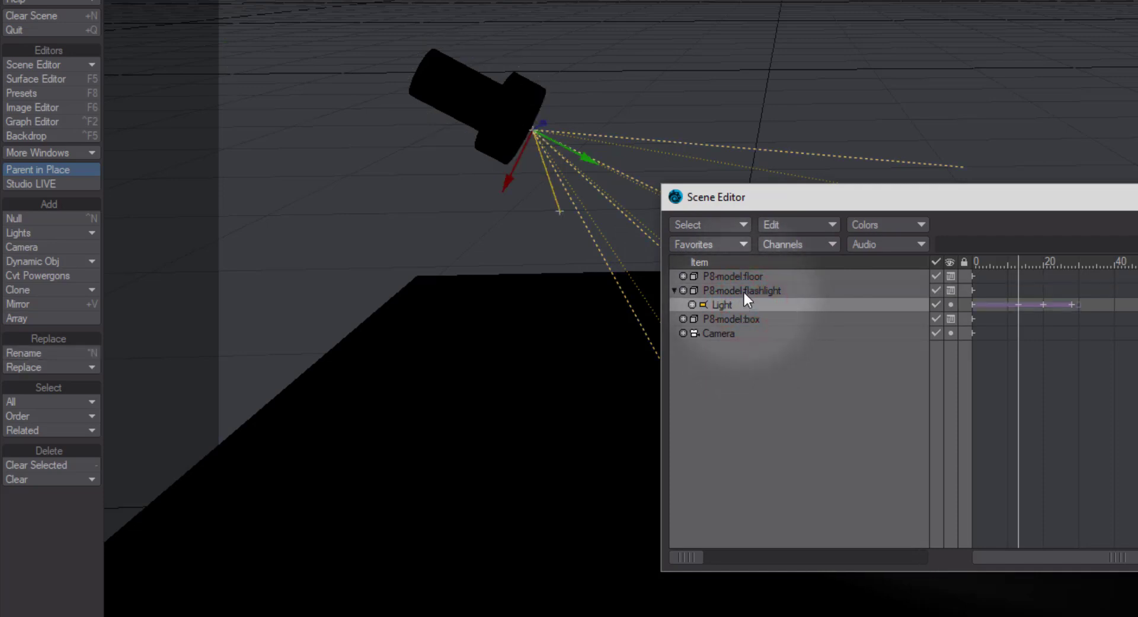
{"action": "left_click", "coordinate": [743, 303]}
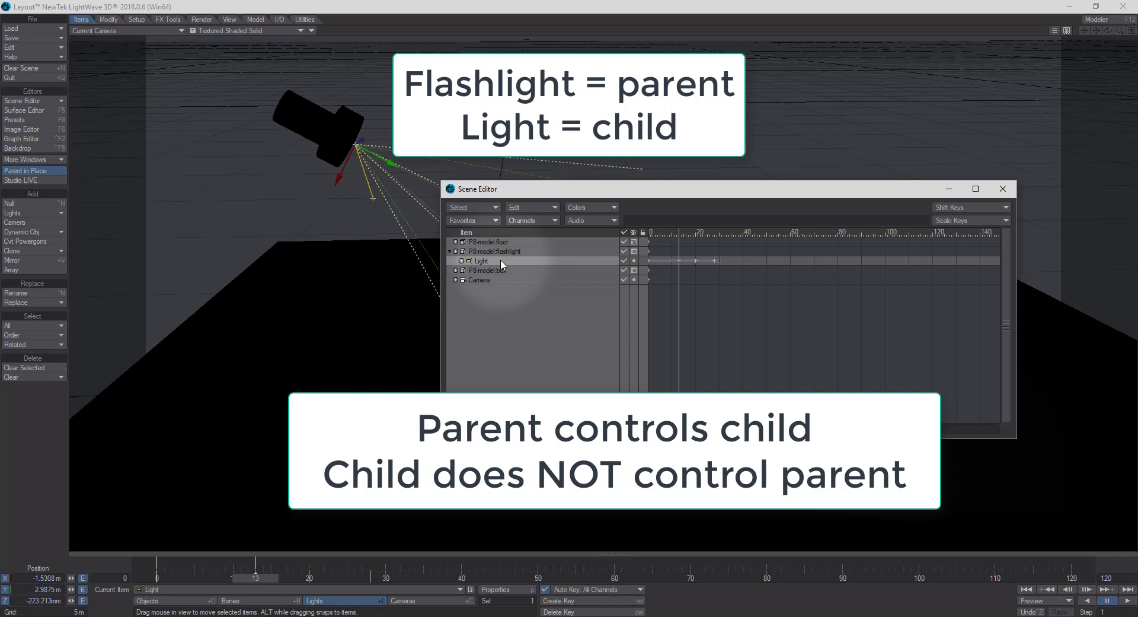
{"action": "left_click", "coordinate": [499, 251]}
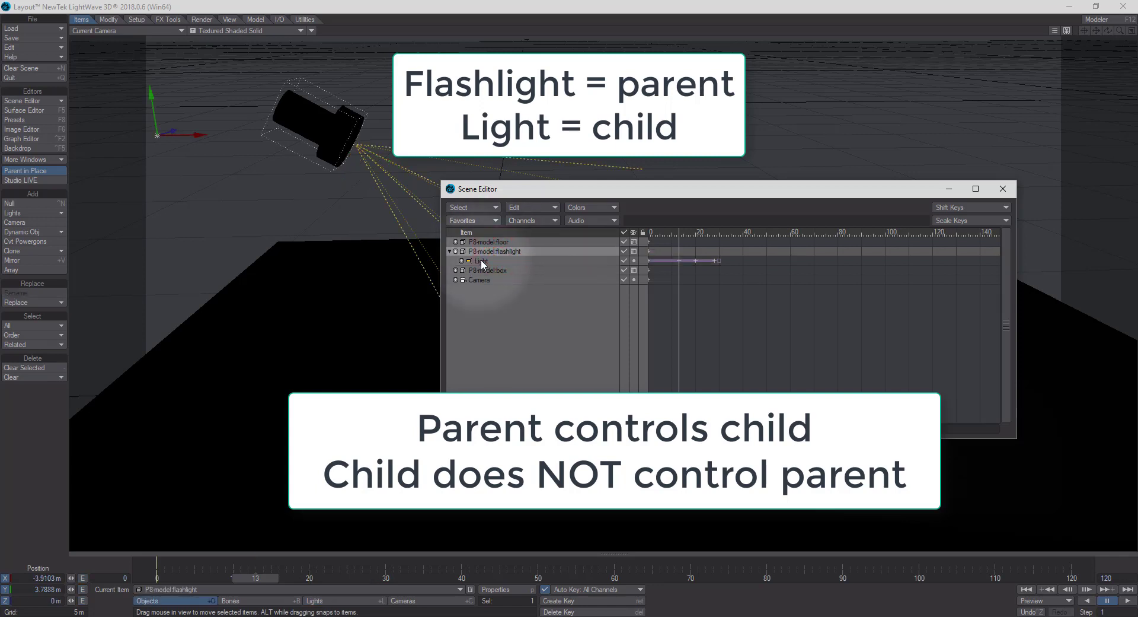
{"action": "left_click", "coordinate": [481, 260]}
{"action": "left_click", "coordinate": [1003, 189]}
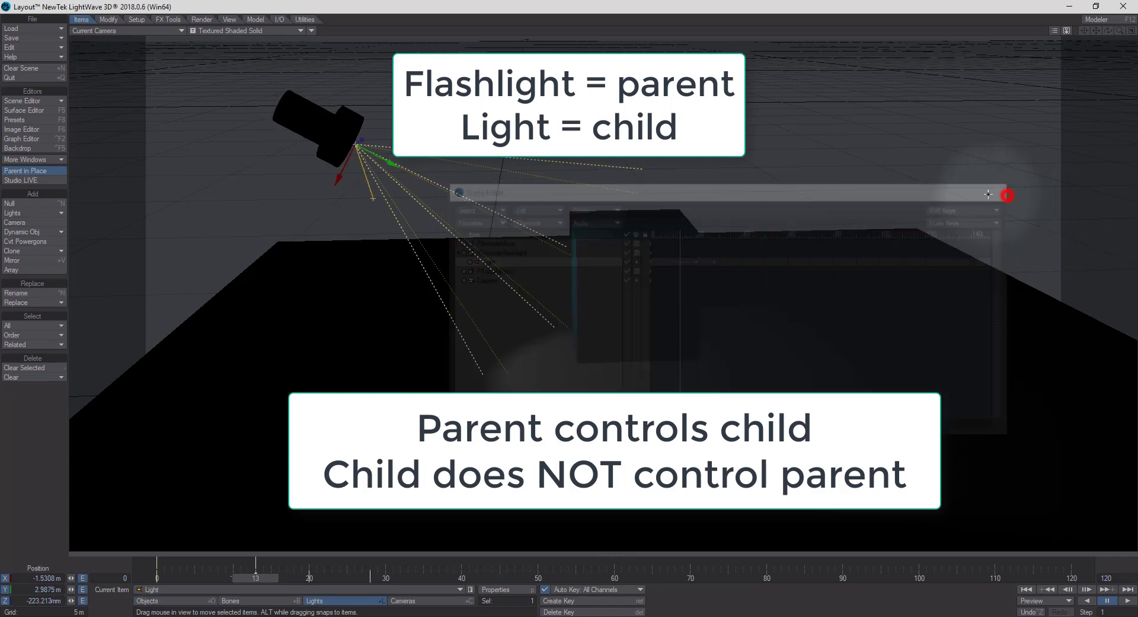
Select the flashlight and rotate it around its bank axis, taking the child light along
{"action": "left_click", "coordinate": [332, 135]}
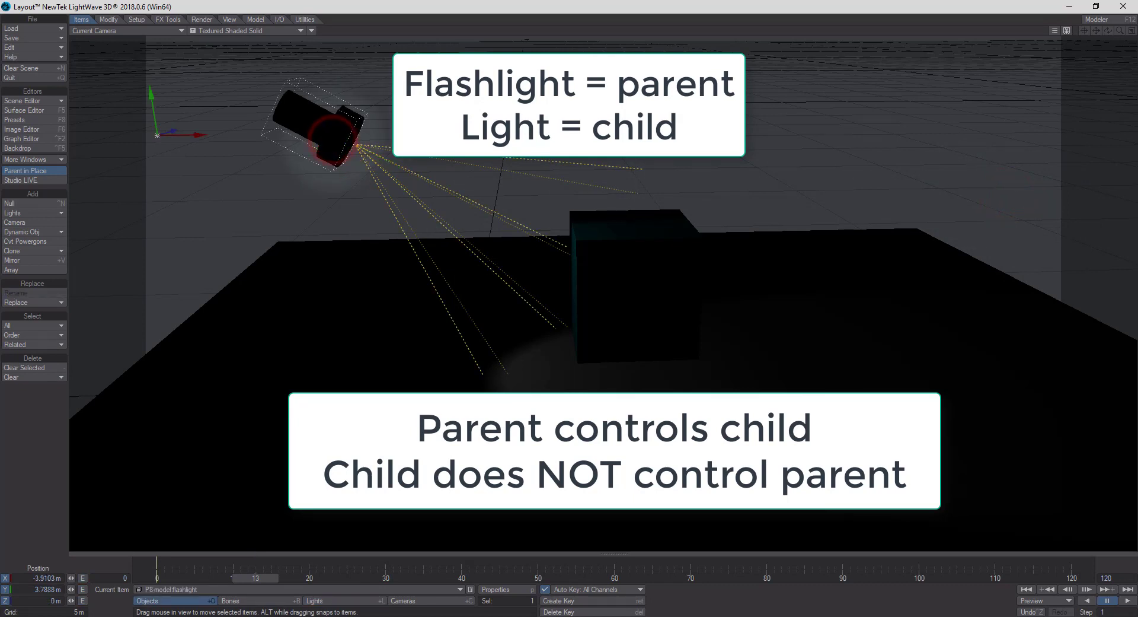
{"action": "key", "text": "y"}
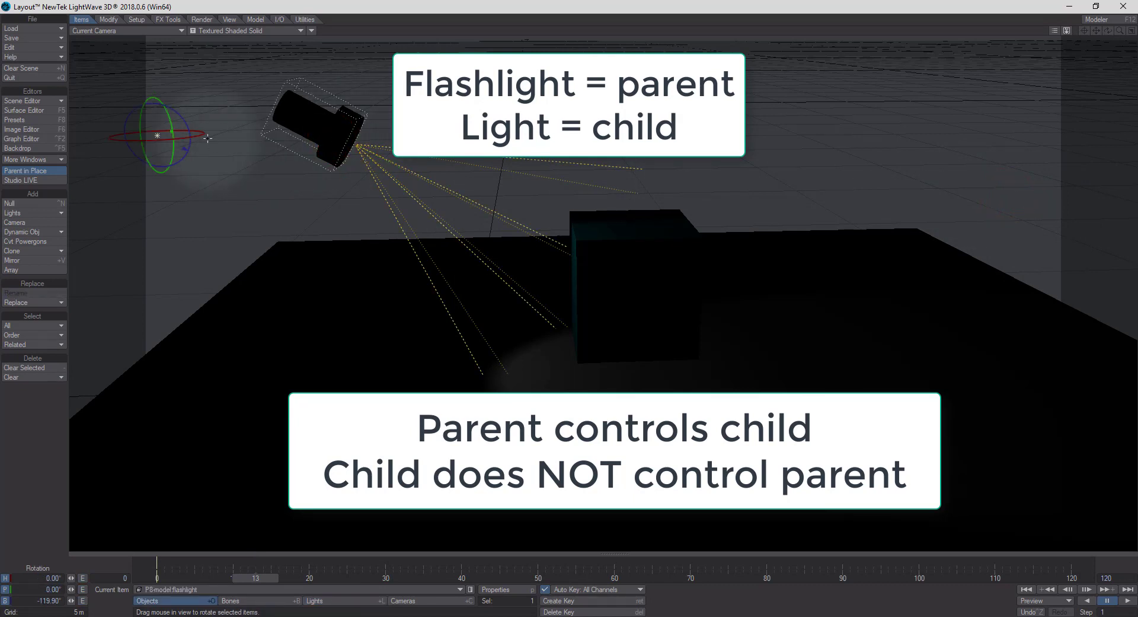
{"action": "left_click_drag", "start_coordinate": [183, 116], "coordinate": [186, 142]}
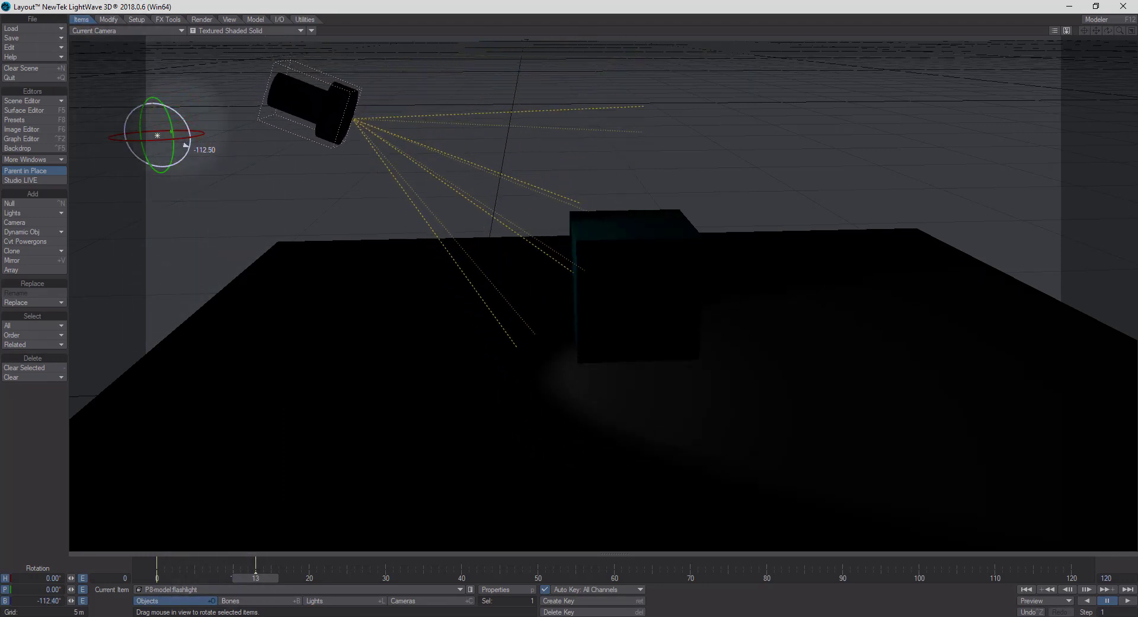
Try rotating the child light independently of the flashlight, and undo the rotation
{"action": "key", "text": "t"}
{"action": "left_click", "coordinate": [374, 134]}
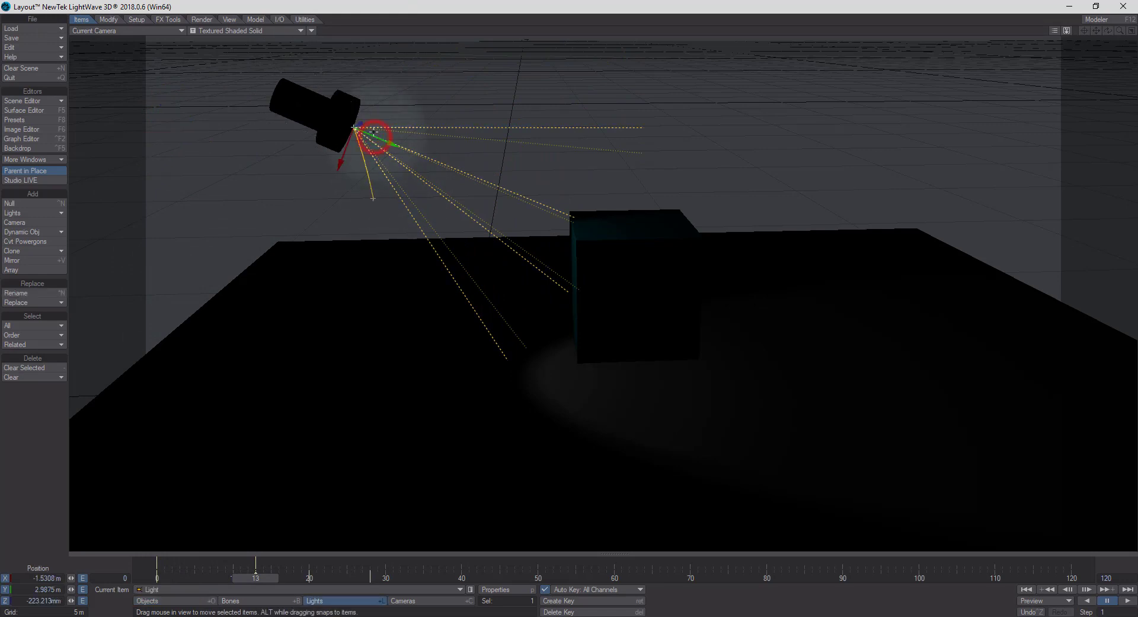
{"action": "key", "text": "y"}
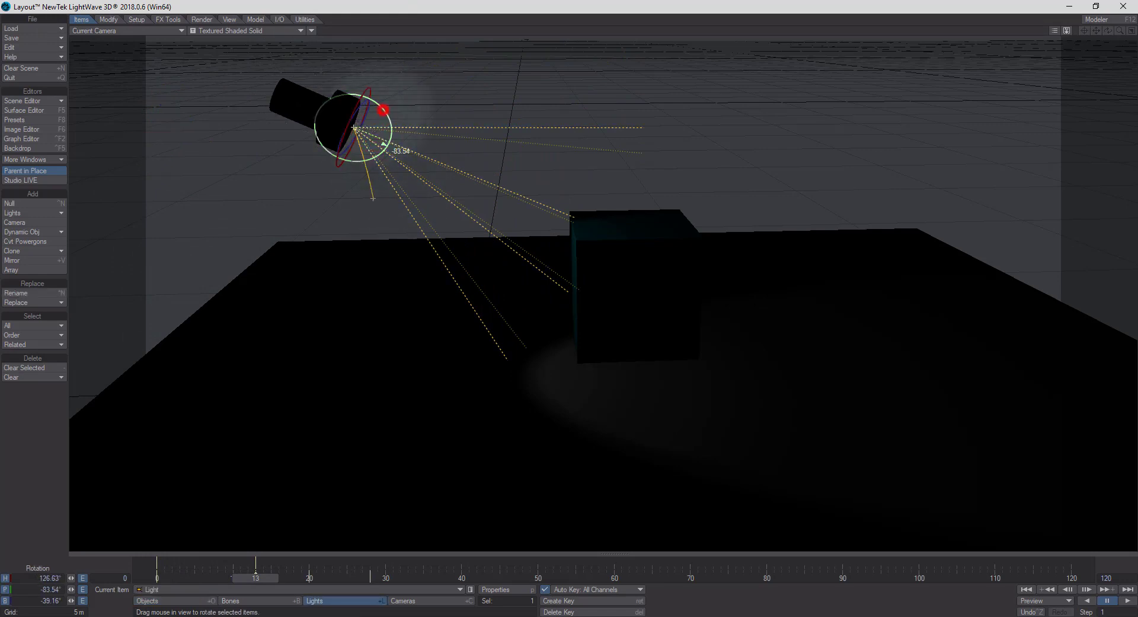
{"action": "left_click_drag", "start_coordinate": [383, 110], "coordinate": [287, 92]}
{"action": "key", "text": "ctrl+z"}
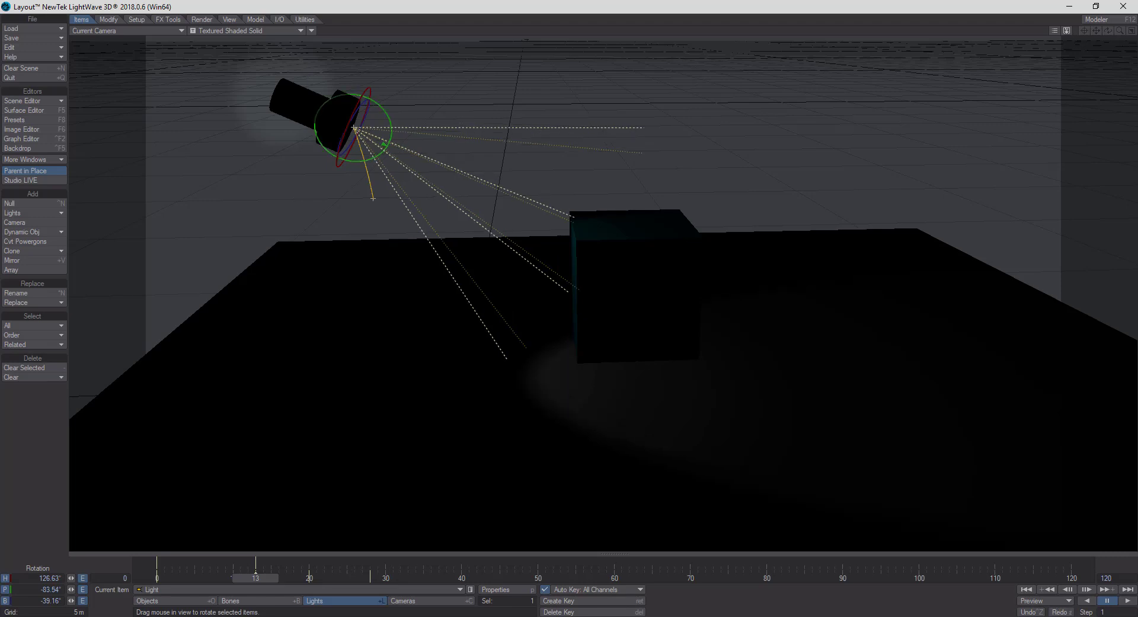
Rotate the parent flashlight around its bank and pitch axes to about 21.60° pitch and -112.20° bank
{"action": "left_click", "coordinate": [303, 106]}
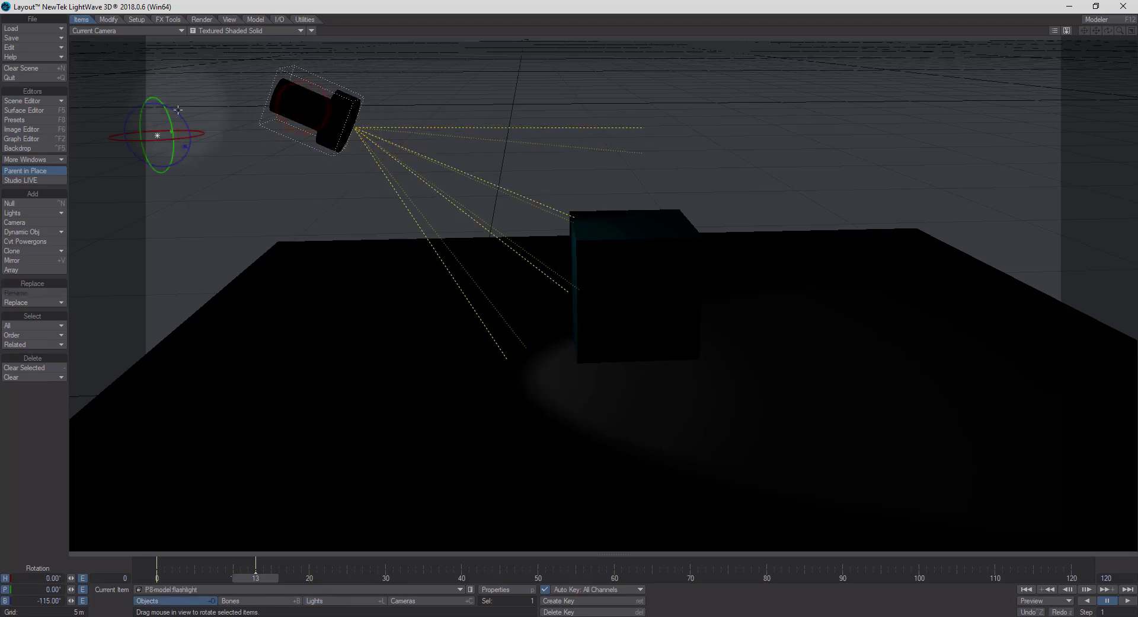
{"action": "left_click_drag", "start_coordinate": [185, 145], "coordinate": [187, 143]}
{"action": "left_click_drag", "start_coordinate": [195, 271], "coordinate": [195, 277]}
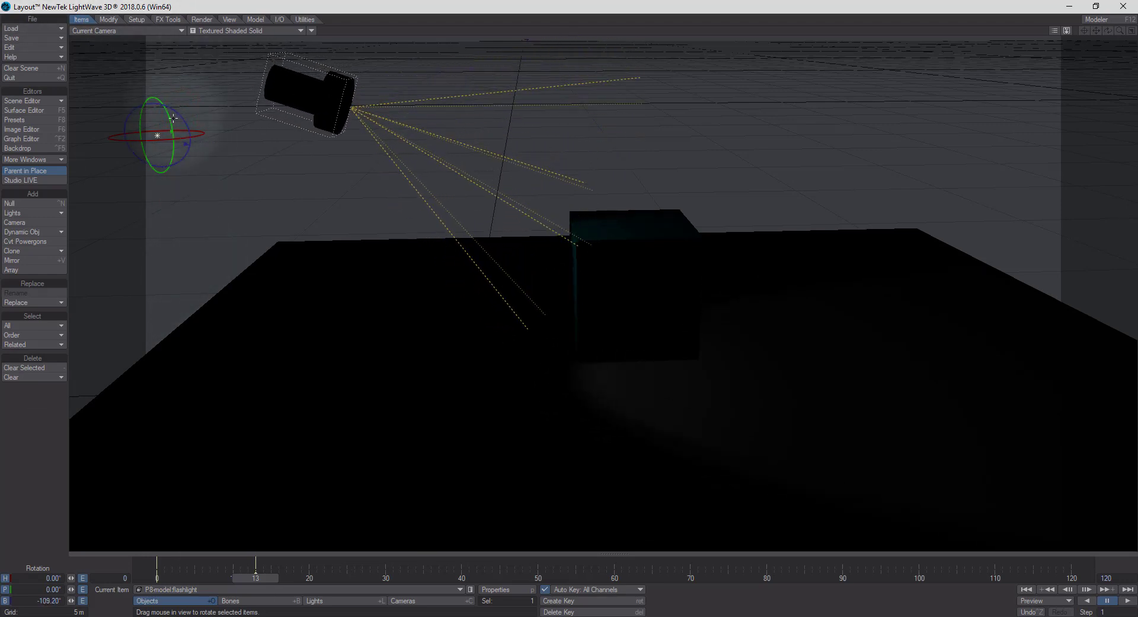
{"action": "left_click_drag", "start_coordinate": [177, 113], "coordinate": [183, 285]}
{"action": "mouse_move", "coordinate": [186, 144]}
{"action": "left_mouse_down"}
{"action": "mouse_move", "coordinate": [186, 109]}
{"action": "mouse_move", "coordinate": [176, 138]}
{"action": "left_mouse_up"}
{"action": "left_click_drag", "start_coordinate": [187, 187], "coordinate": [147, 289]}
{"action": "left_click_drag", "start_coordinate": [186, 117], "coordinate": [183, 111]}
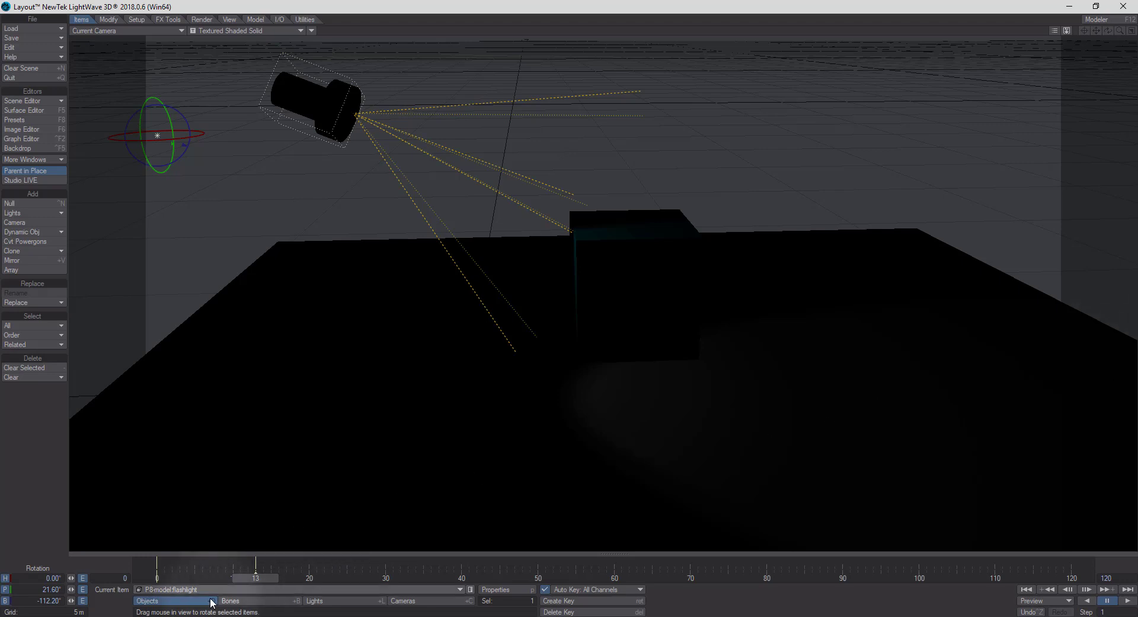
Scrub through the opening frames of the timeline to preview the light's animated intensity
{"action": "mouse_move", "coordinate": [246, 578]}
{"action": "left_mouse_down"}
{"action": "mouse_move", "coordinate": [165, 578]}
{"action": "mouse_move", "coordinate": [264, 578]}
{"action": "left_mouse_up"}
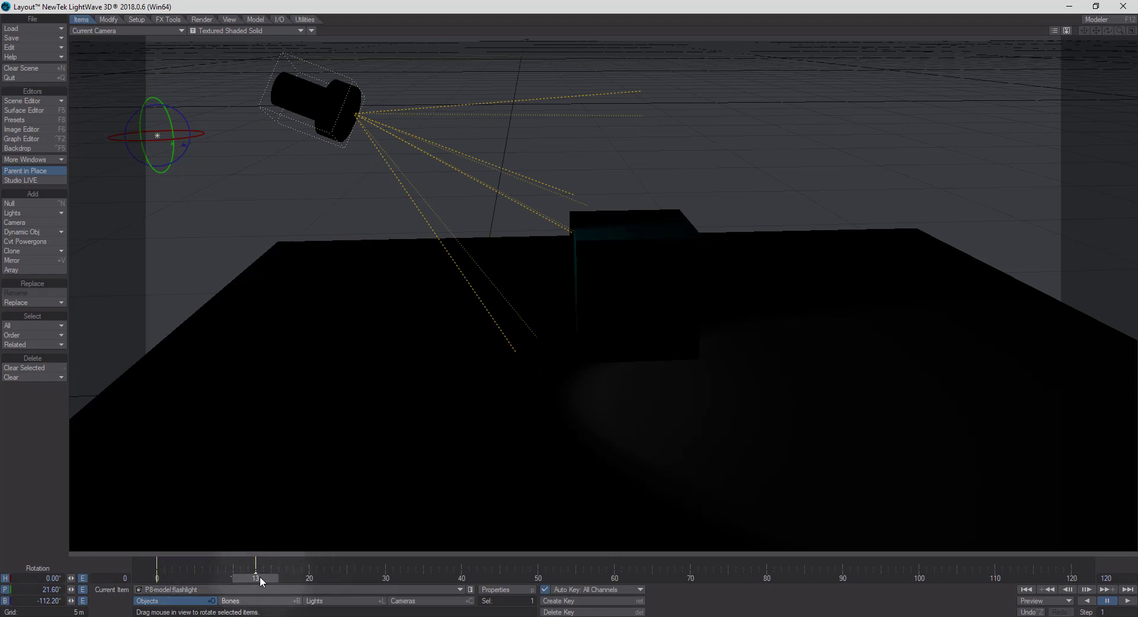
{"action": "mouse_move", "coordinate": [261, 582]}
{"action": "left_mouse_down"}
{"action": "mouse_move", "coordinate": [161, 579]}
{"action": "mouse_move", "coordinate": [274, 580]}
{"action": "left_mouse_up"}
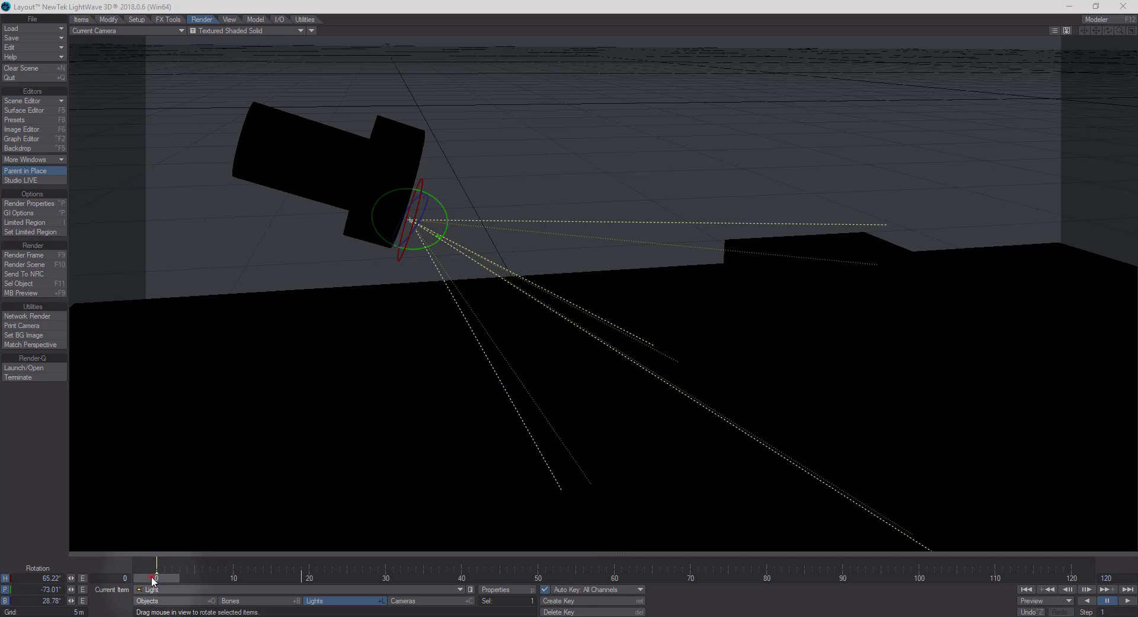
{"action": "left_click_drag", "start_coordinate": [152, 579], "coordinate": [286, 578]}
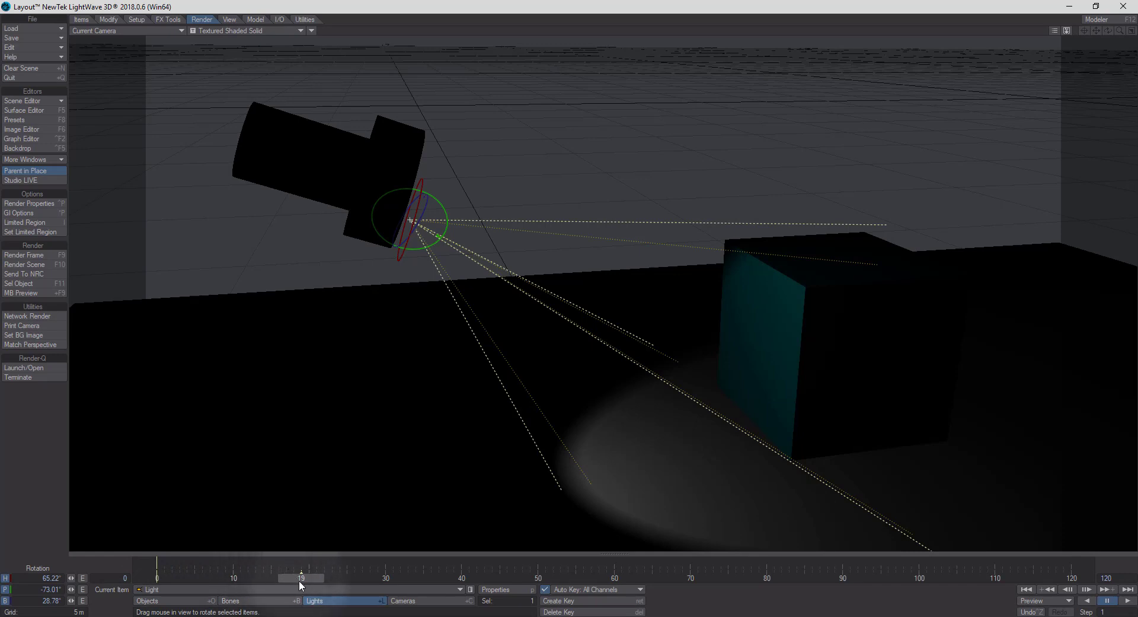
{"action": "mouse_move", "coordinate": [300, 578]}
{"action": "left_mouse_down"}
{"action": "mouse_move", "coordinate": [240, 578]}
{"action": "mouse_move", "coordinate": [350, 578]}
{"action": "mouse_move", "coordinate": [301, 578]}
{"action": "left_mouse_up"}
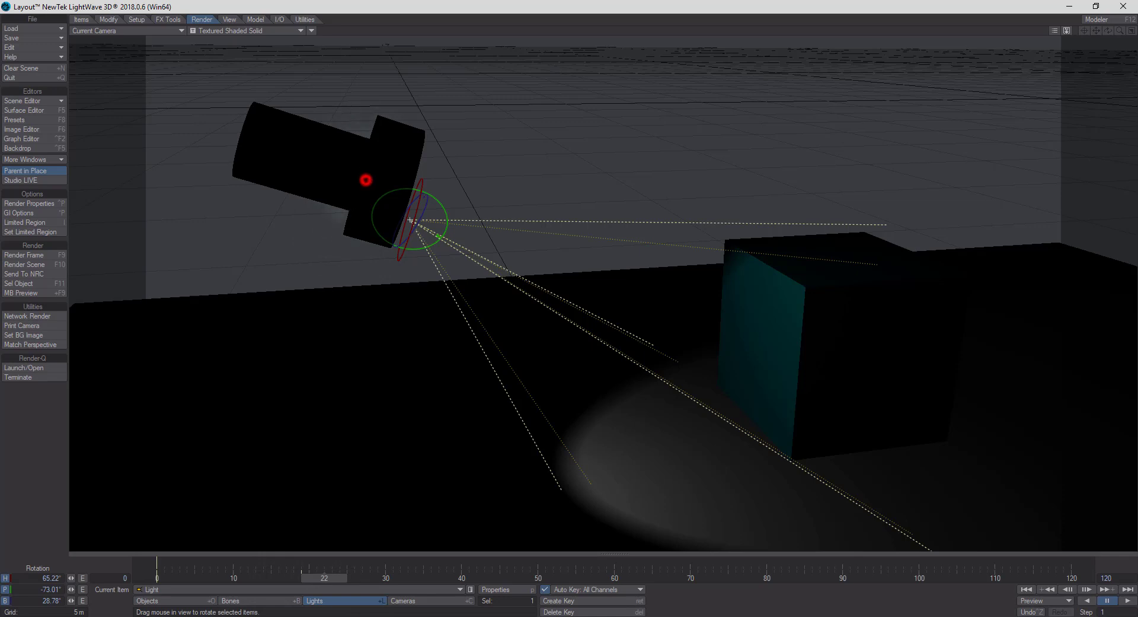
Select the flashlight and, in the Perspective view, rotate its bank to about -119.10° at frame 21
{"action": "left_click", "coordinate": [367, 182]}
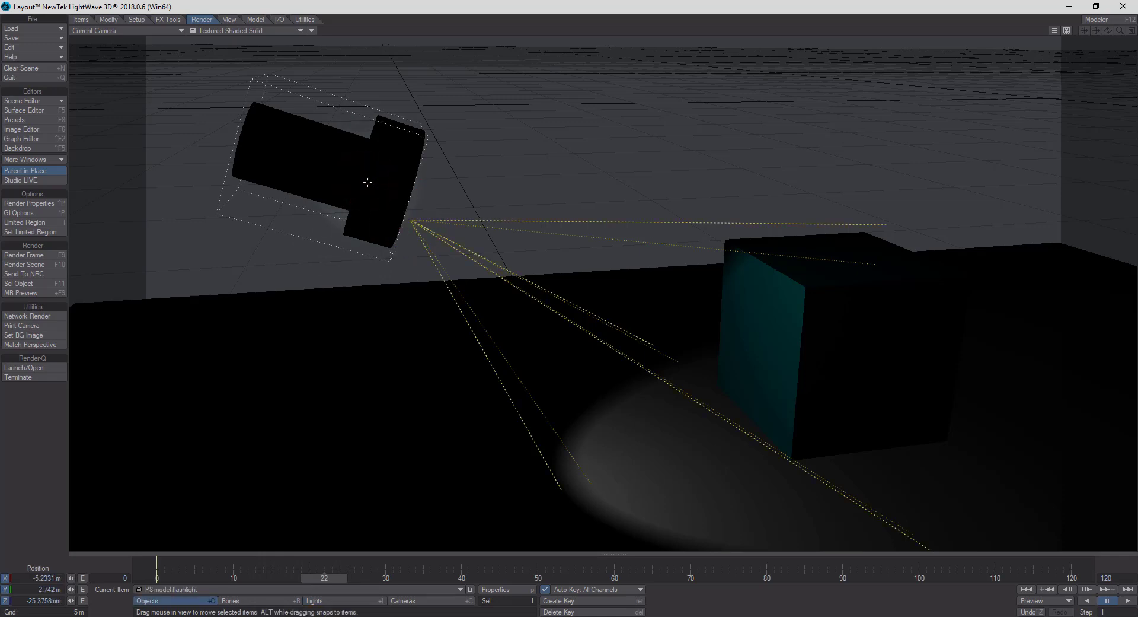
{"action": "key", "text": "y"}
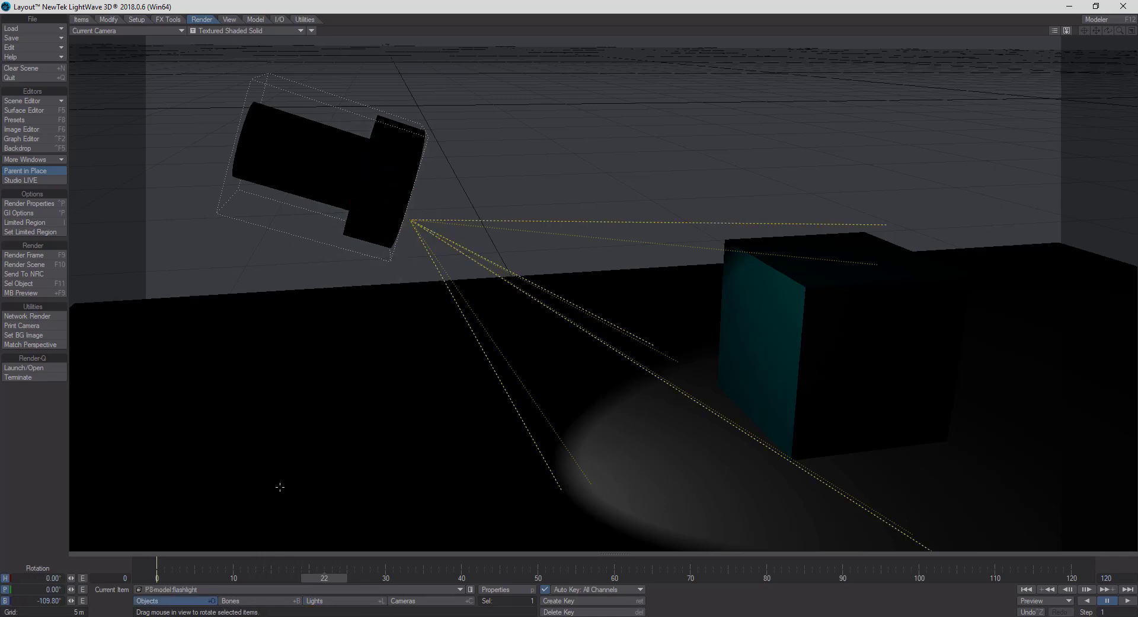
{"action": "left_click", "coordinate": [143, 30]}
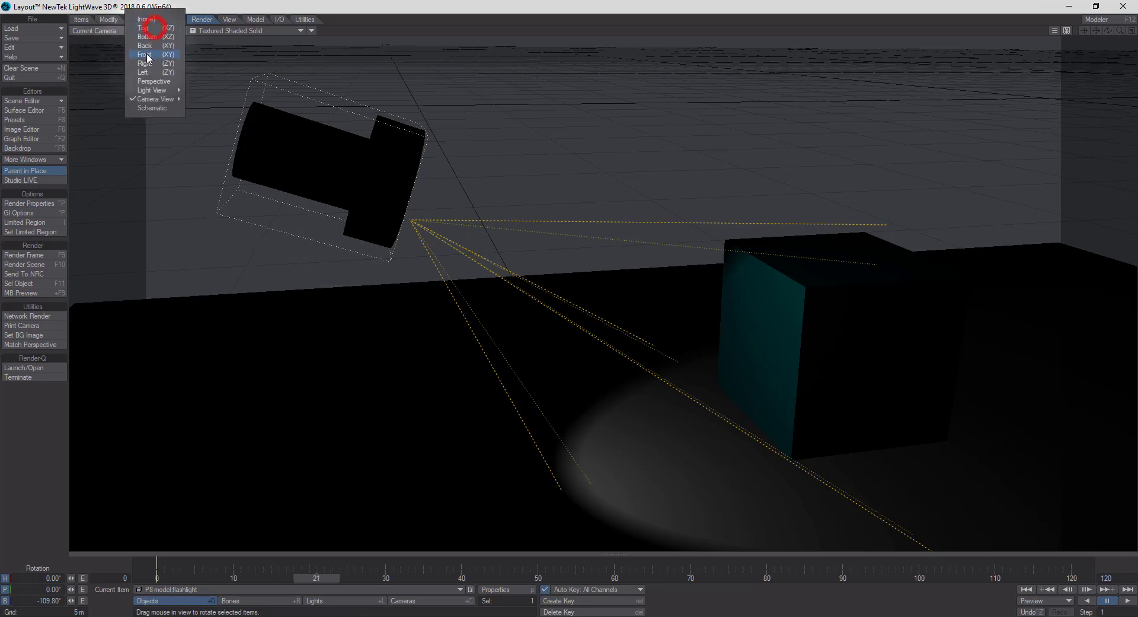
{"action": "left_click", "coordinate": [142, 87]}
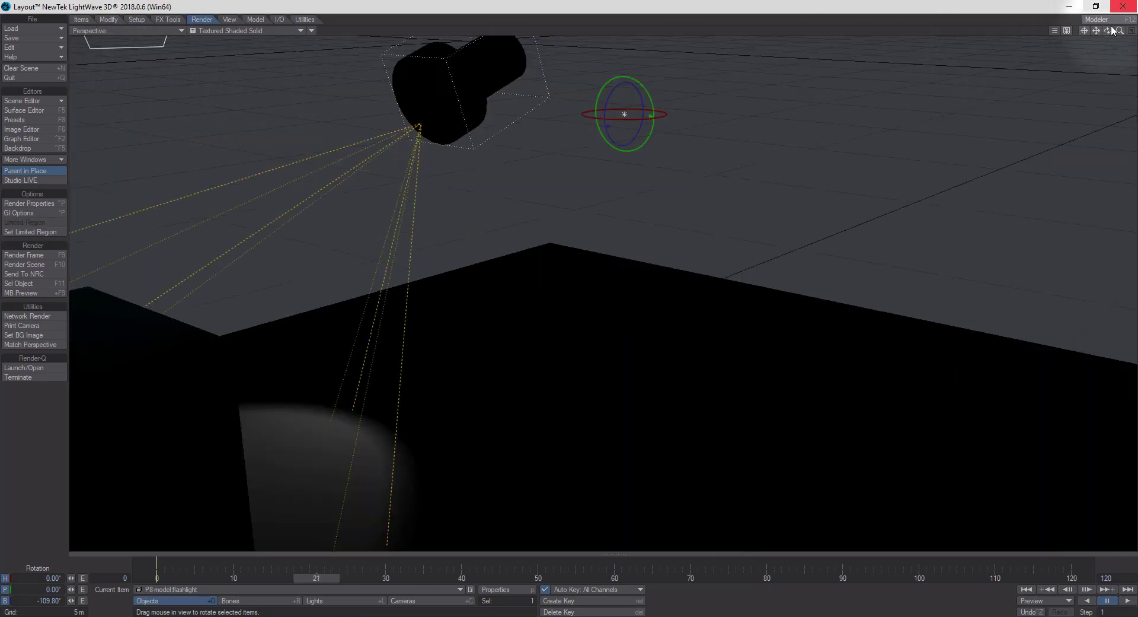
{"action": "mouse_move", "coordinate": [1108, 31]}
{"action": "left_mouse_down"}
{"action": "mouse_move", "coordinate": [1124, 51]}
{"action": "mouse_move", "coordinate": [1120, 32]}
{"action": "mouse_move", "coordinate": [1100, 31]}
{"action": "mouse_move", "coordinate": [1123, 27]}
{"action": "mouse_move", "coordinate": [1120, 45]}
{"action": "mouse_move", "coordinate": [1099, 33]}
{"action": "mouse_move", "coordinate": [1111, 42]}
{"action": "mouse_move", "coordinate": [1123, 29]}
{"action": "mouse_move", "coordinate": [1095, 34]}
{"action": "left_mouse_up"}
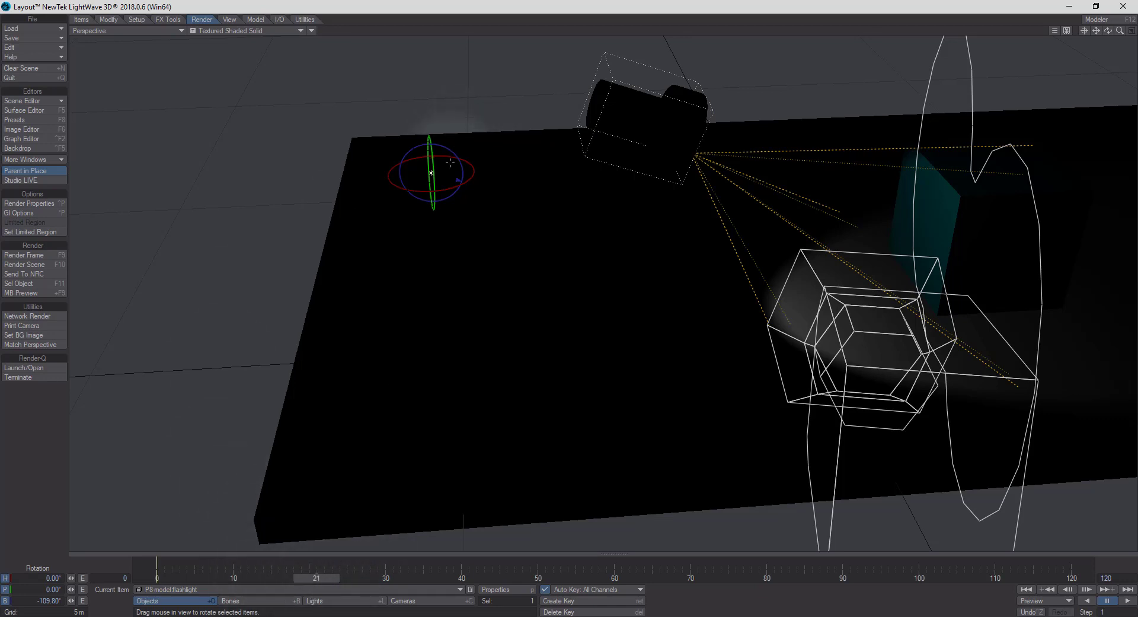
{"action": "left_click_drag", "start_coordinate": [452, 153], "coordinate": [457, 185]}
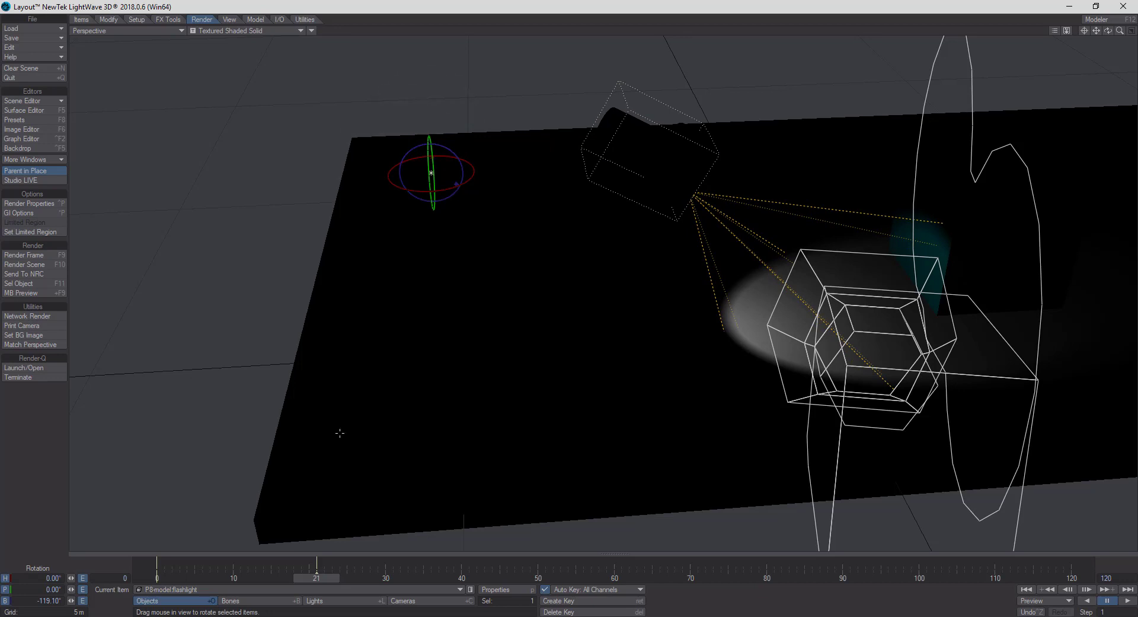
Go to frame 26 and rotate the flashlight's heading to about -13.50°
{"action": "left_click", "coordinate": [318, 579]}
{"action": "left_click_drag", "start_coordinate": [319, 579], "coordinate": [341, 580]}
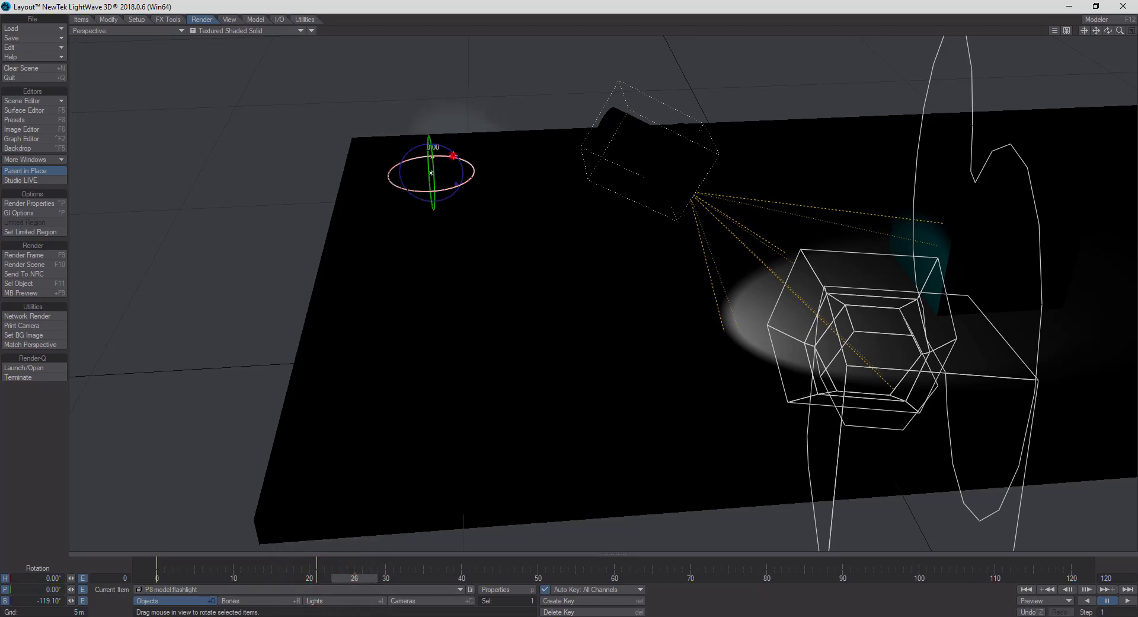
{"action": "left_click_drag", "start_coordinate": [455, 152], "coordinate": [421, 150]}
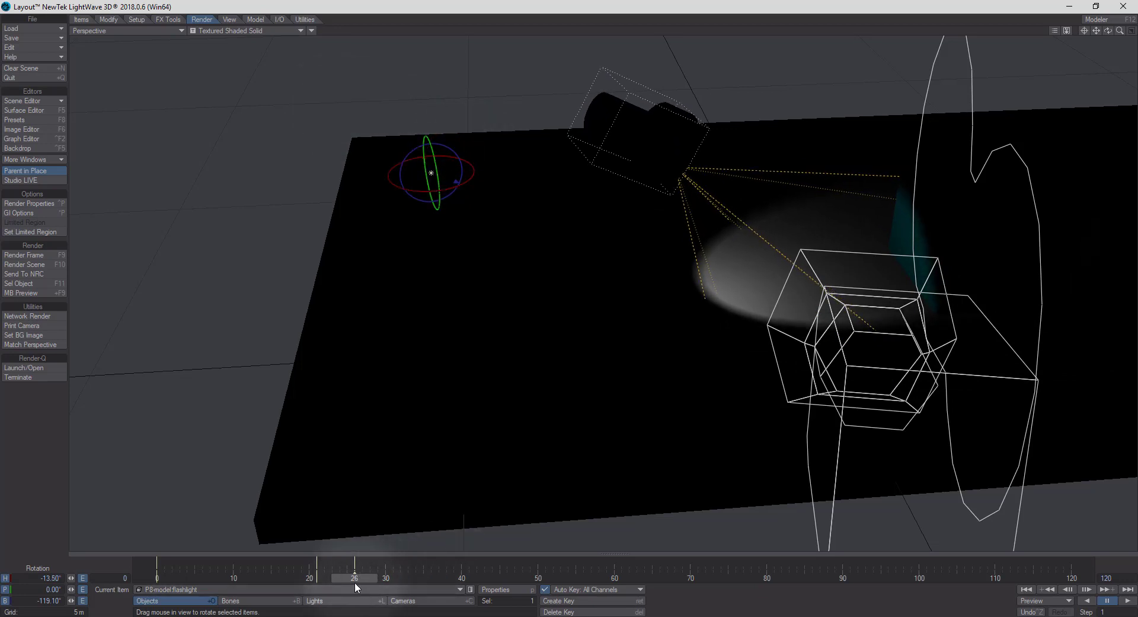
Move the flashlight at frame 26 to about X -3.9667 m and Y 2.3143 m
{"action": "key", "text": "t"}
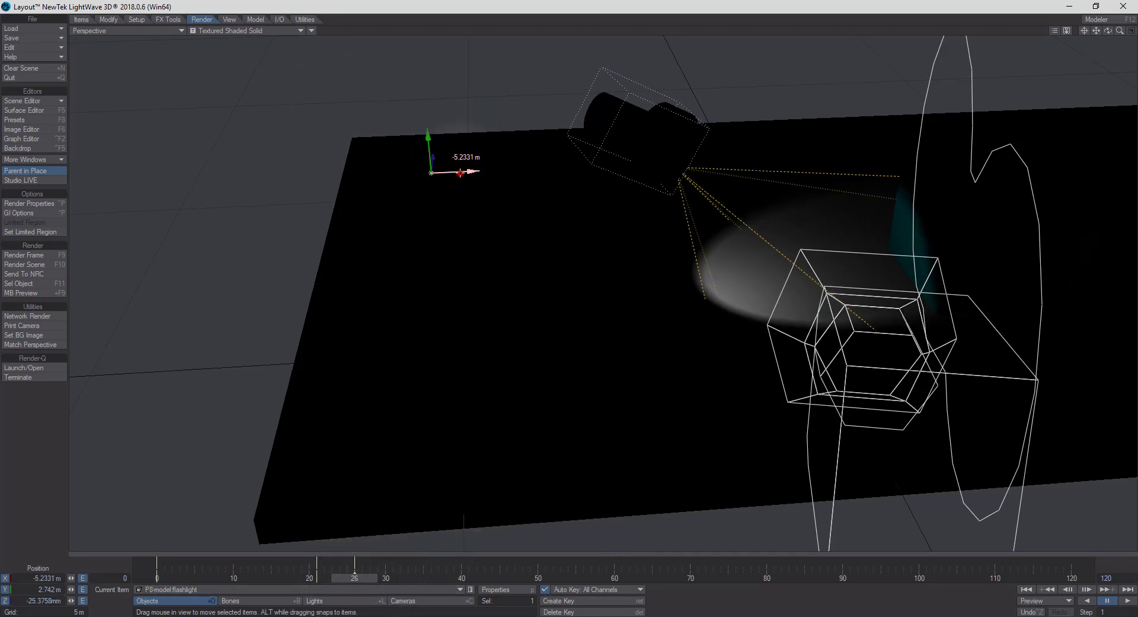
{"action": "left_click_drag", "start_coordinate": [460, 172], "coordinate": [564, 168]}
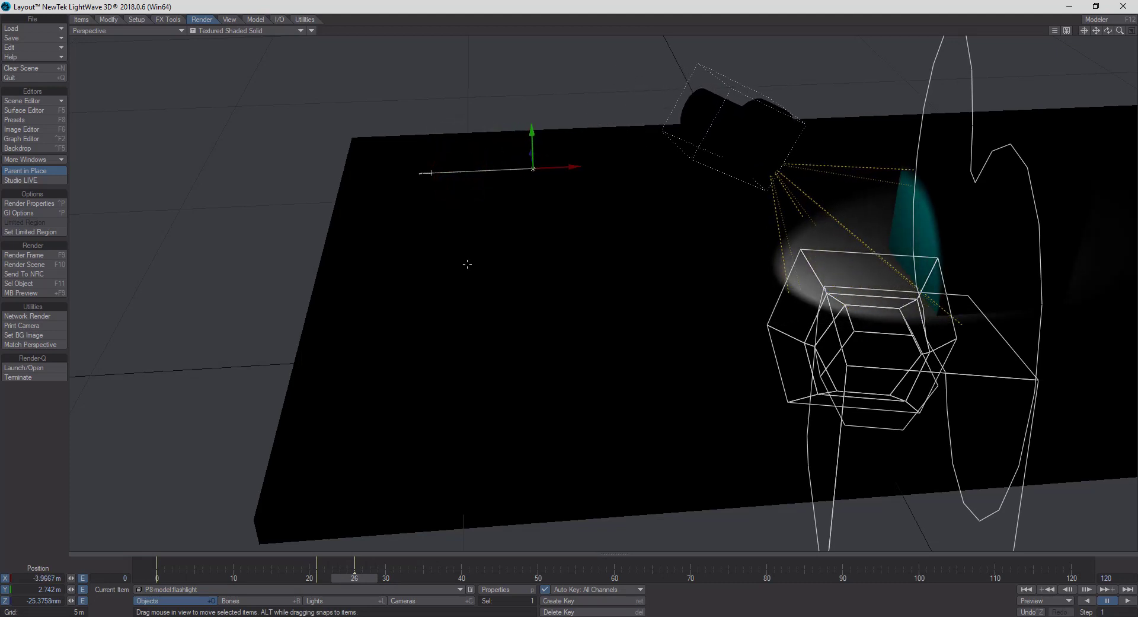
{"action": "left_click_drag", "start_coordinate": [532, 131], "coordinate": [533, 146]}
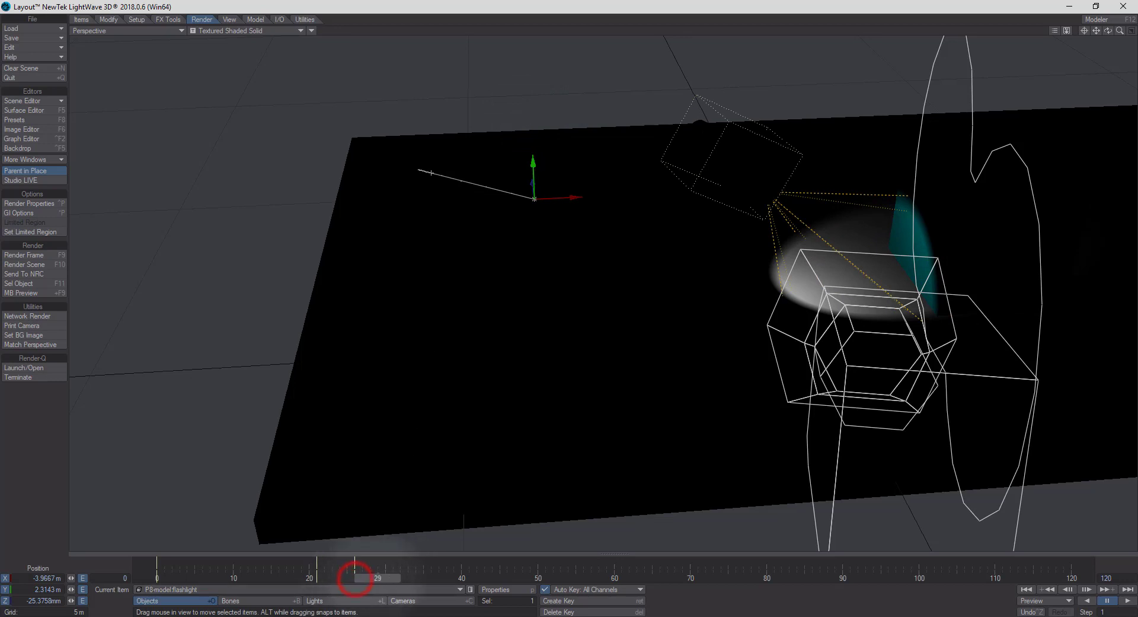
Go to frame 30 and rotate the flashlight's bank to about -106.60°
{"action": "left_click_drag", "start_coordinate": [355, 578], "coordinate": [362, 578]}
{"action": "key", "text": "y"}
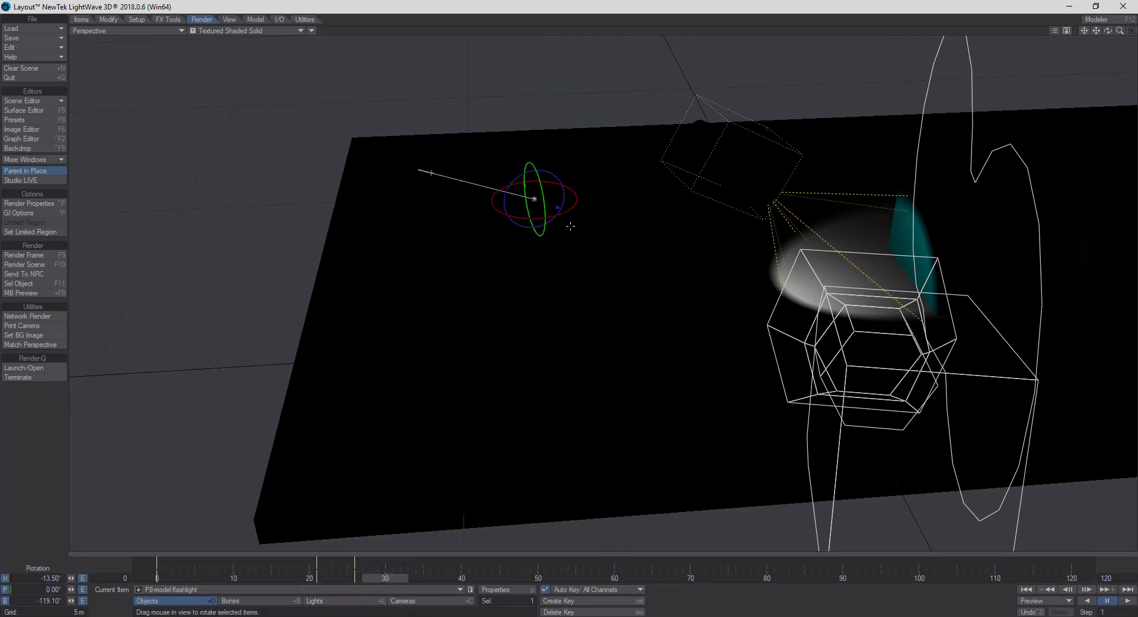
{"action": "left_click_drag", "start_coordinate": [557, 213], "coordinate": [561, 204]}
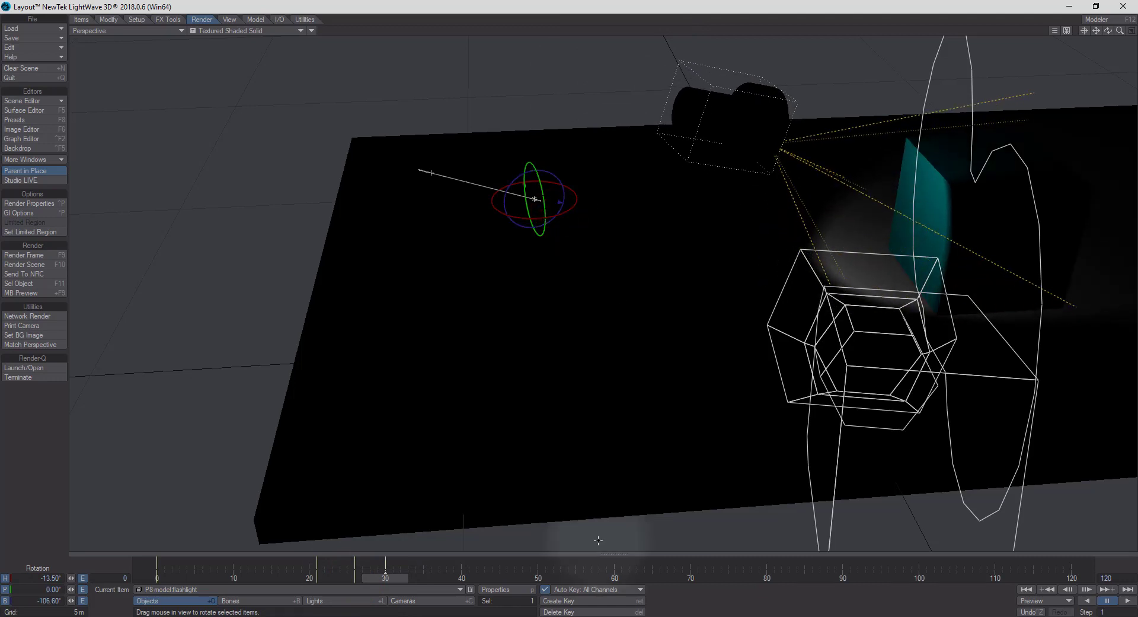
Show the scene through the Current Camera with the VPR preview renderer
{"action": "left_click", "coordinate": [173, 33]}
{"action": "mouse_move", "coordinate": [177, 94]}
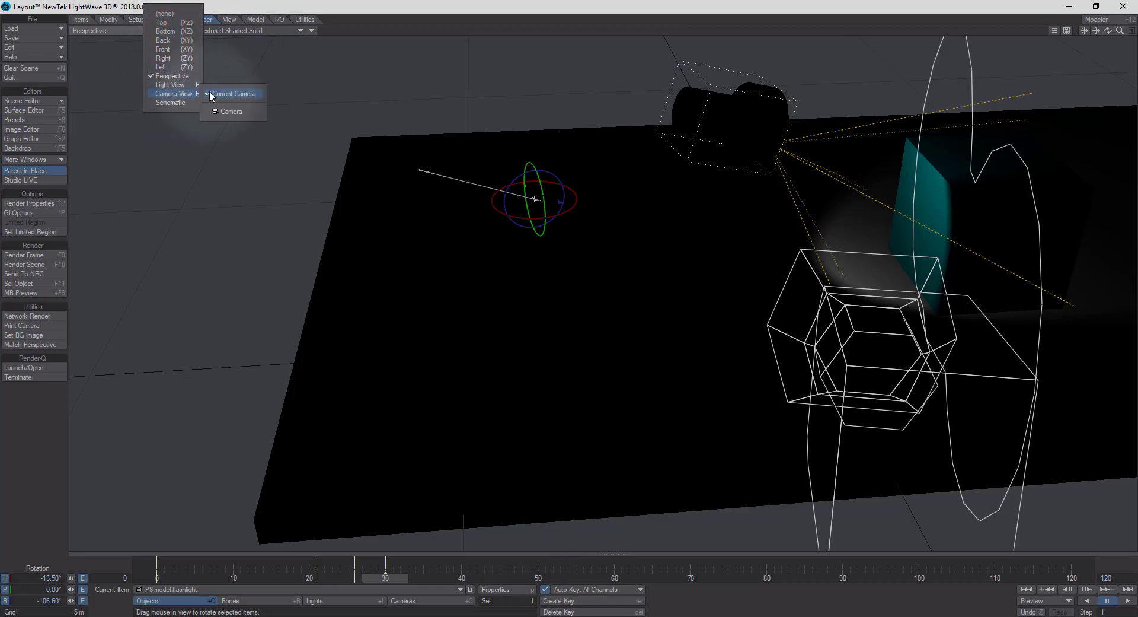
{"action": "left_click", "coordinate": [233, 94]}
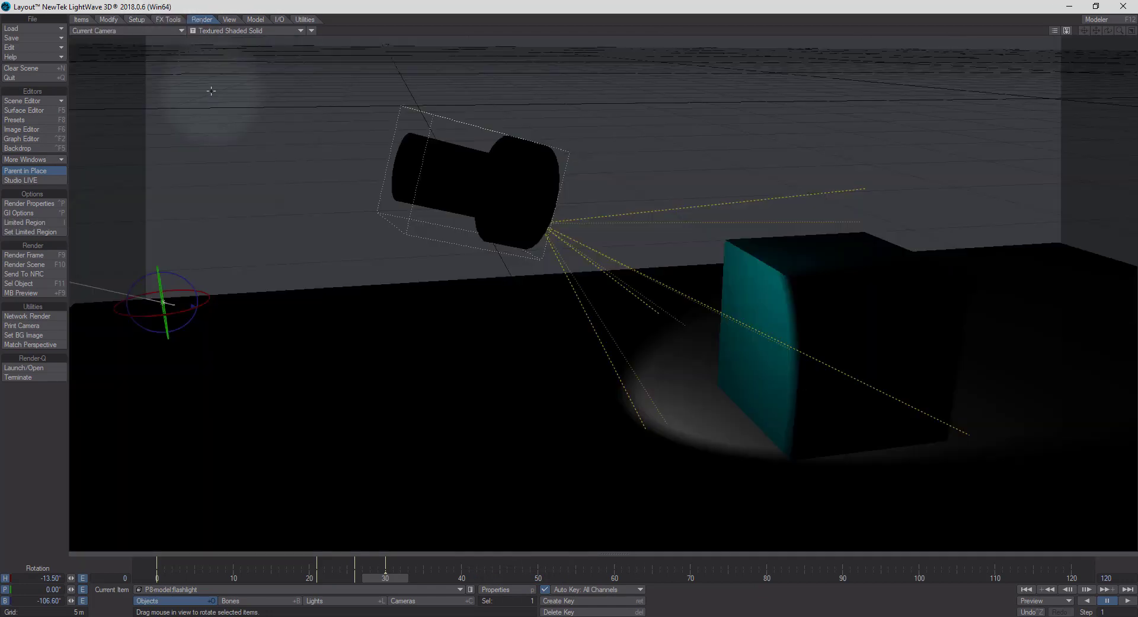
{"action": "left_click", "coordinate": [260, 31]}
{"action": "left_click", "coordinate": [255, 86]}
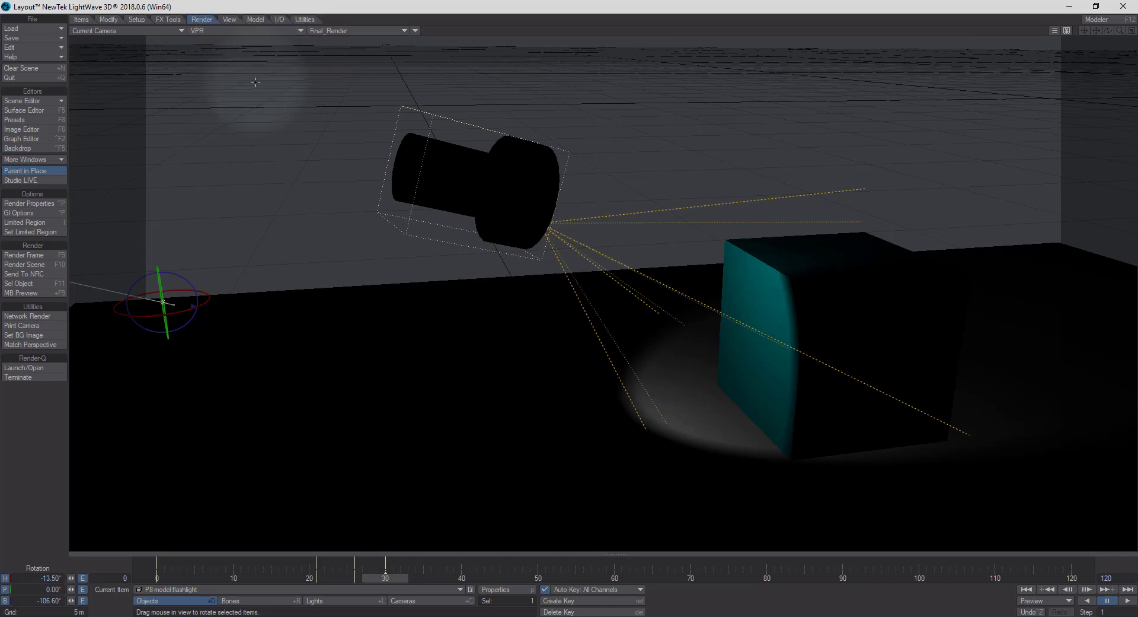
Play the flashlight animation twice from frame 0 in the VPR preview
{"action": "left_click", "coordinate": [386, 581]}
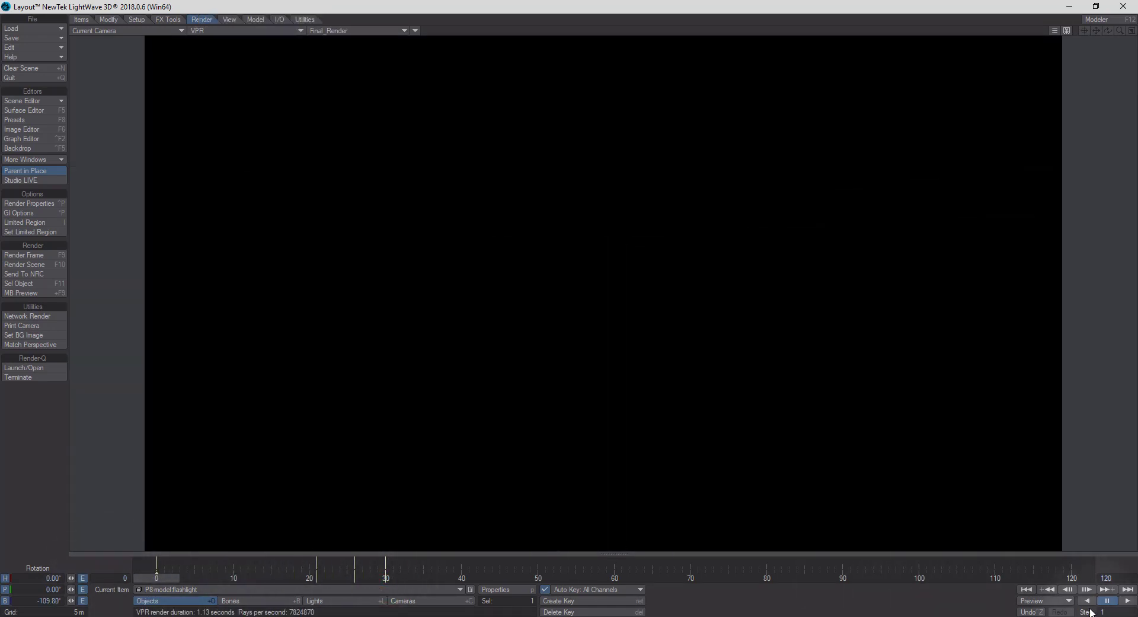
{"action": "left_click", "coordinate": [1127, 601]}
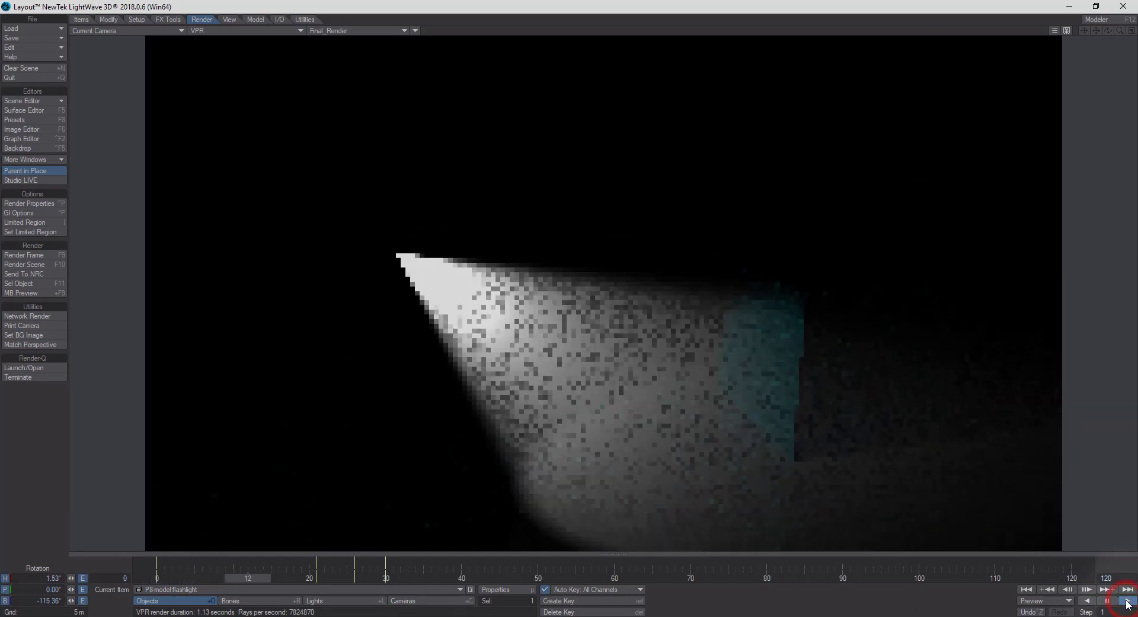
{"action": "left_click", "coordinate": [1108, 601]}
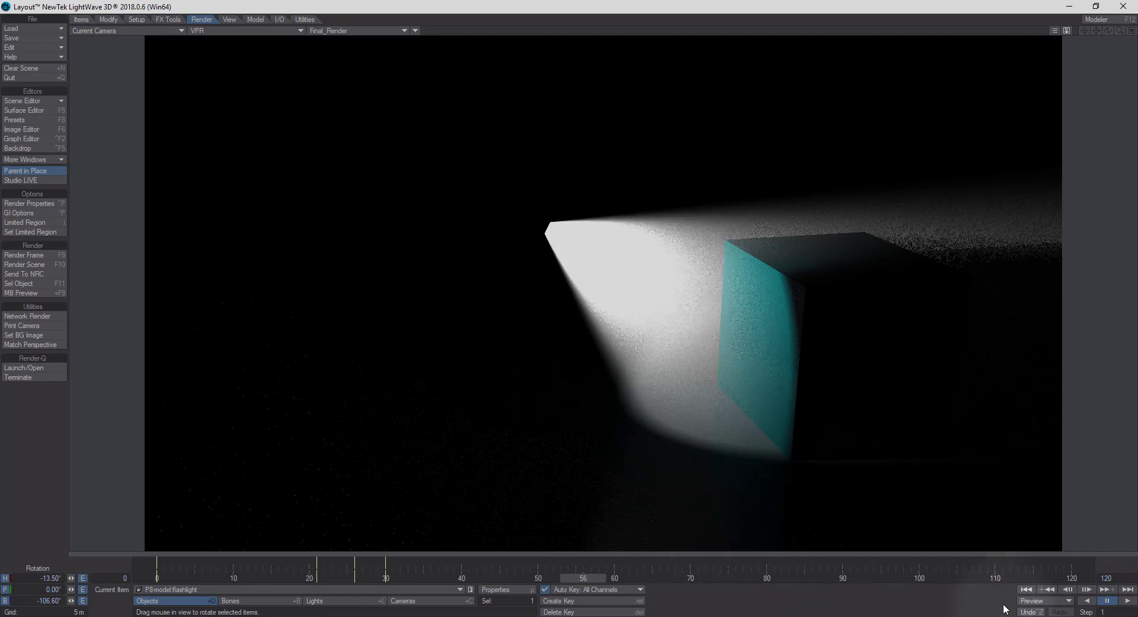
{"action": "left_click_drag", "start_coordinate": [585, 575], "coordinate": [554, 576]}
{"action": "key", "text": "shift+Left"}
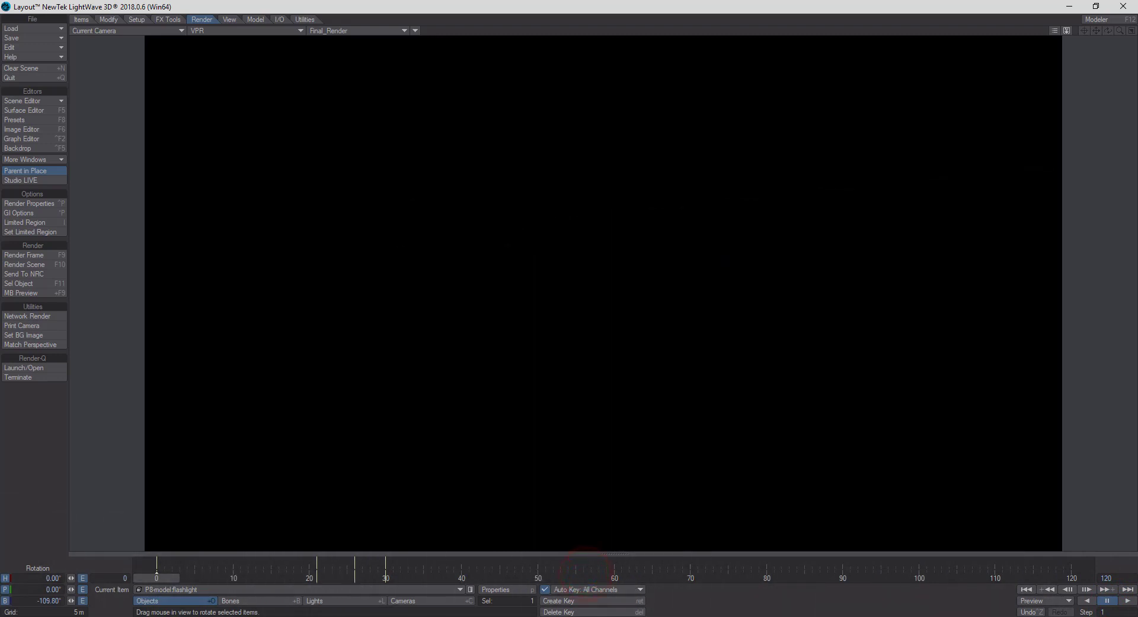
{"action": "left_click", "coordinate": [1128, 600]}
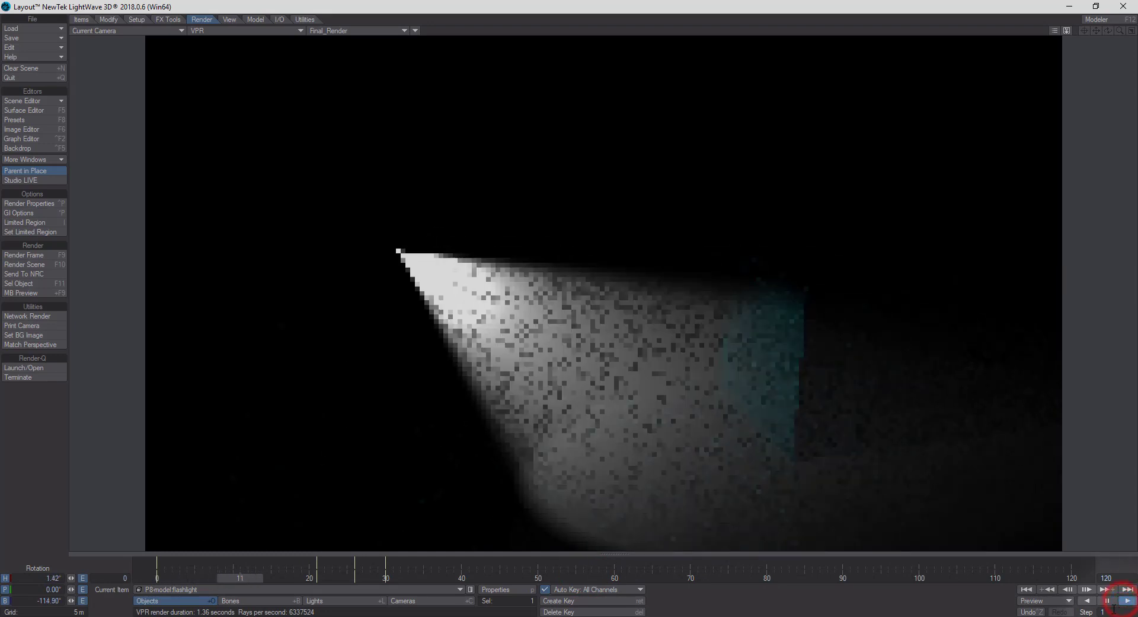
{"action": "left_click", "coordinate": [1108, 600]}
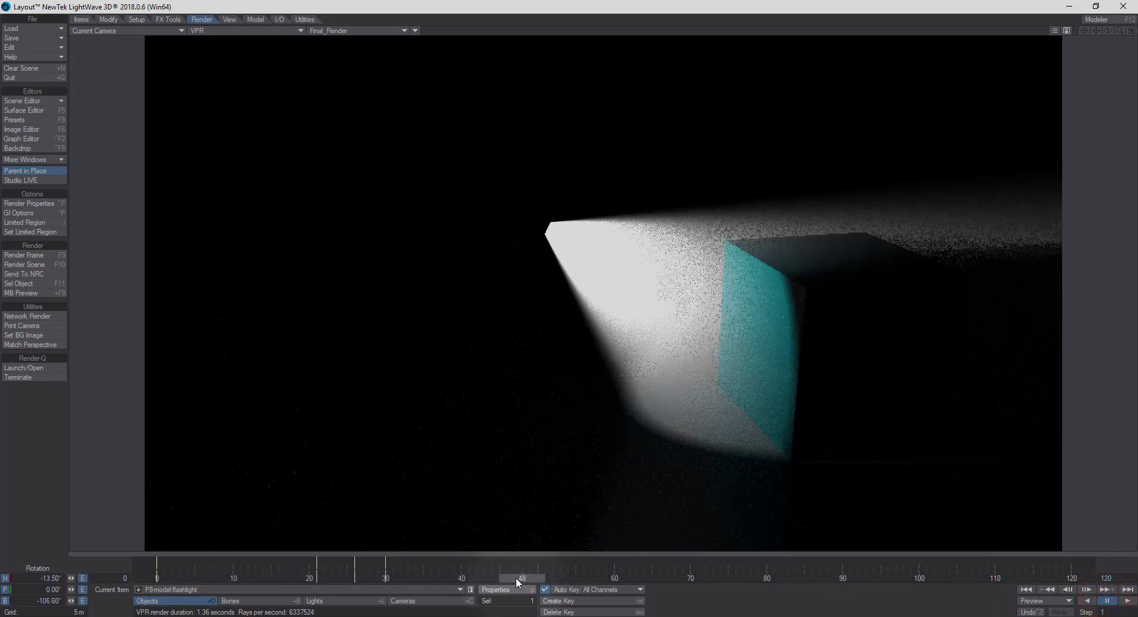
Return to frame 0 and set the viewport display to Textured Shaded Solid
{"action": "left_click_drag", "start_coordinate": [516, 578], "coordinate": [150, 577]}
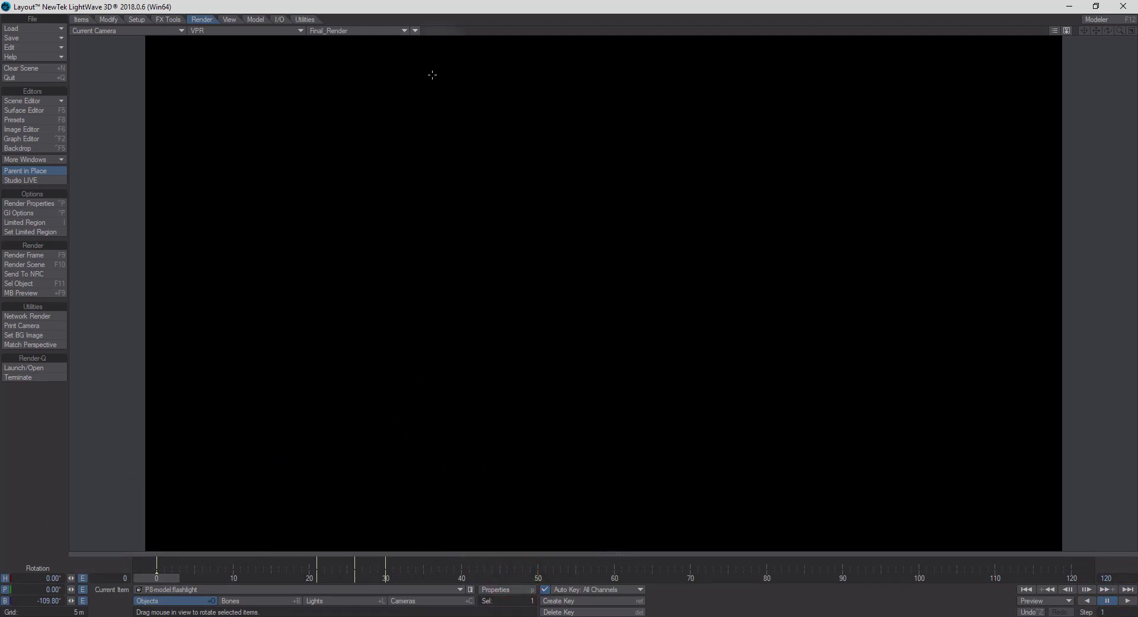
{"action": "left_click", "coordinate": [279, 31]}
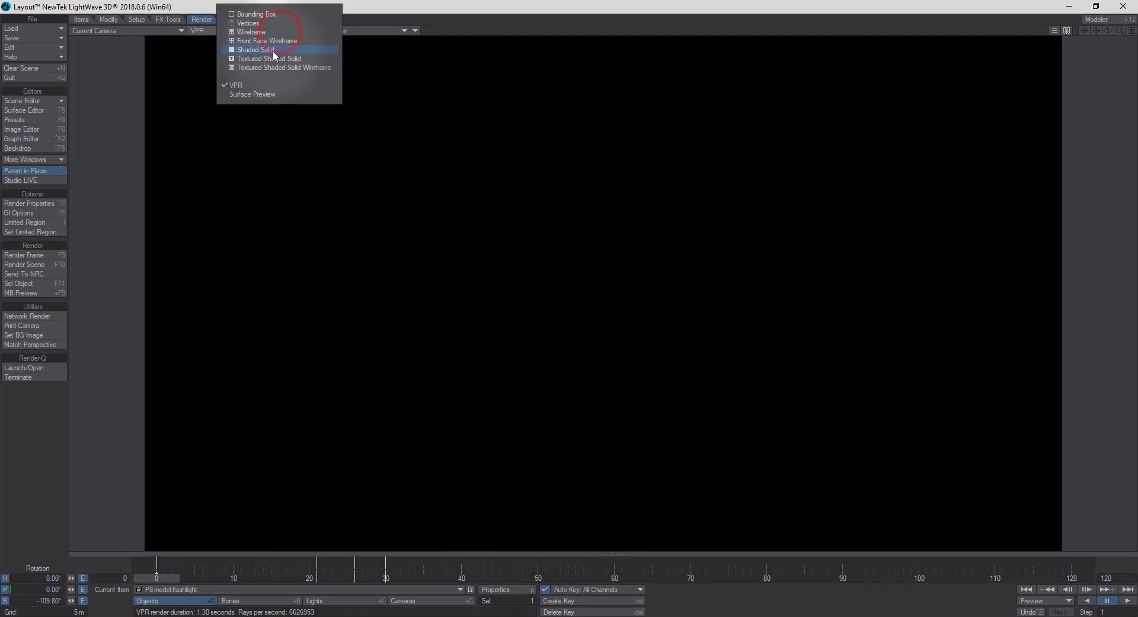
{"action": "left_click", "coordinate": [274, 55]}
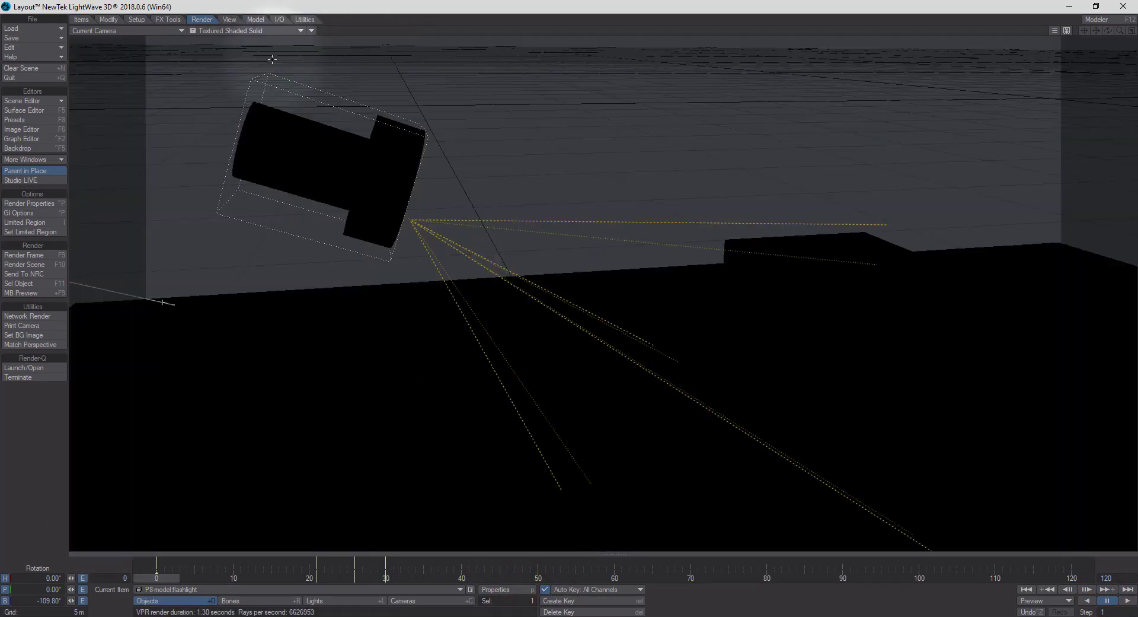